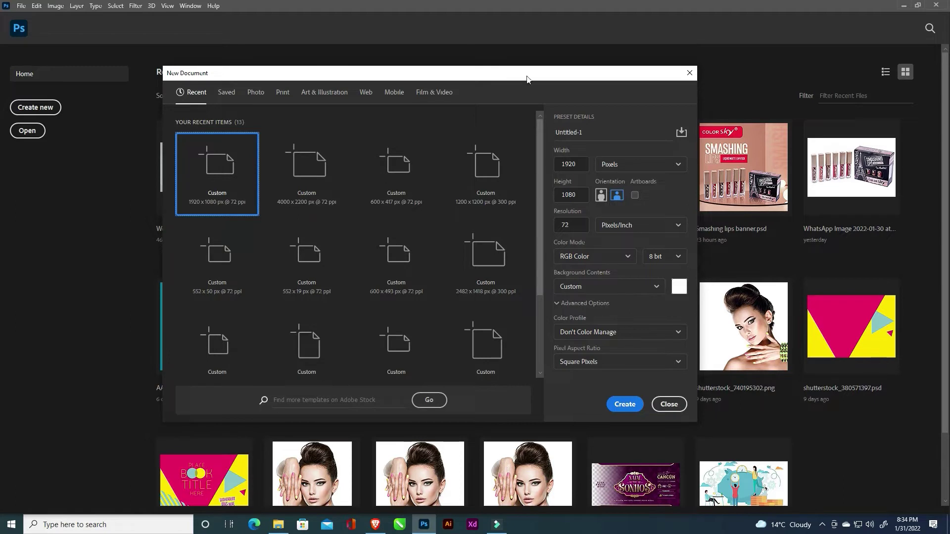
Create a blank 1920×1080 px, 72 ppi document with the New Document preset
{"action": "left_click_drag", "start_coordinate": [527, 79], "coordinate": [548, 85]}
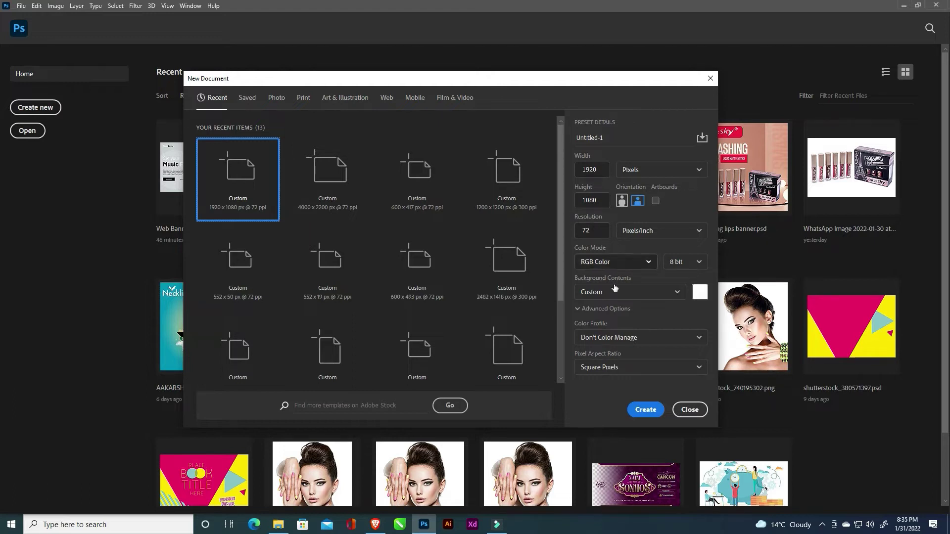
{"action": "left_click", "coordinate": [646, 410]}
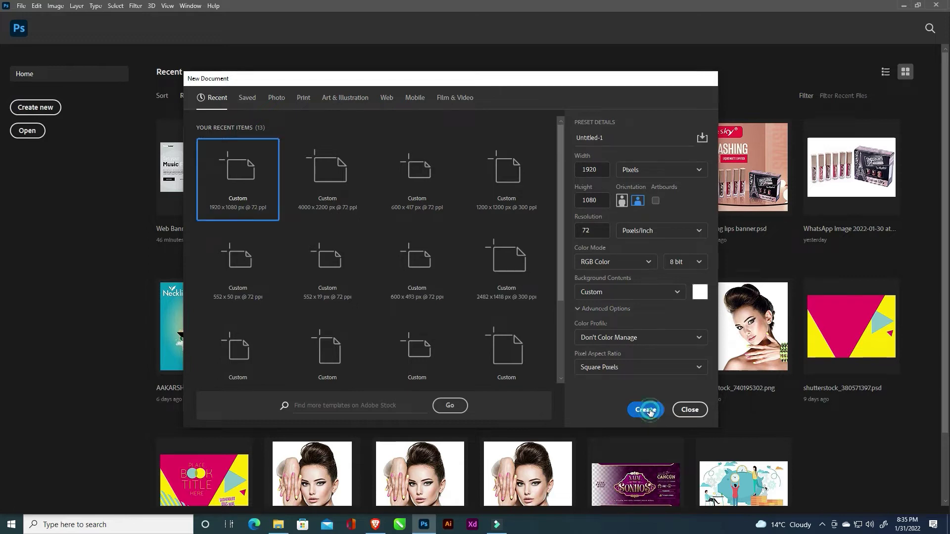
{"action": "scroll", "coordinate": [515, 297], "scroll_direction": "down", "scroll_amount": 2}
{"action": "scroll", "coordinate": [515, 296], "scroll_direction": "up", "scroll_amount": 1}
{"action": "scroll", "coordinate": [515, 297], "scroll_direction": "up", "scroll_amount": 1}
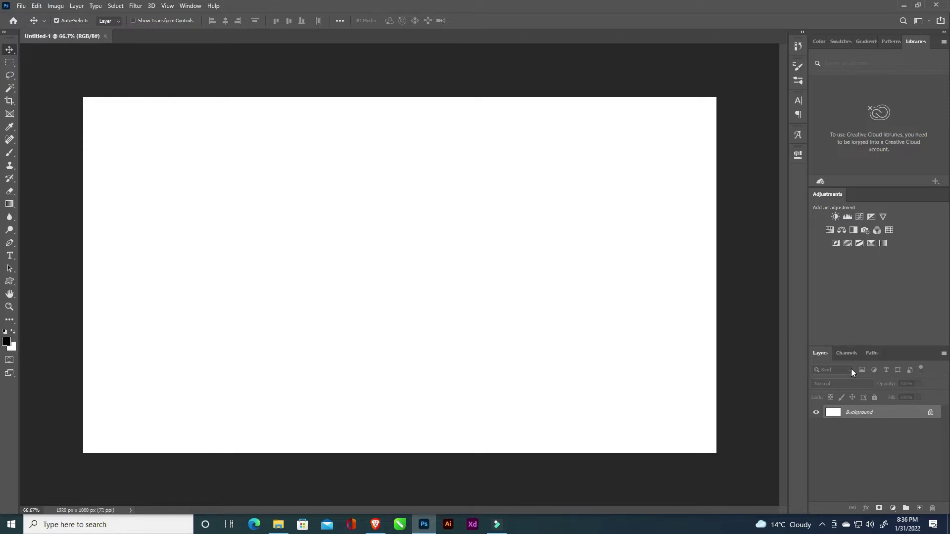
Preview image.png from the project folder, then open buds.psd in Photoshop
{"action": "left_click", "coordinate": [271, 529]}
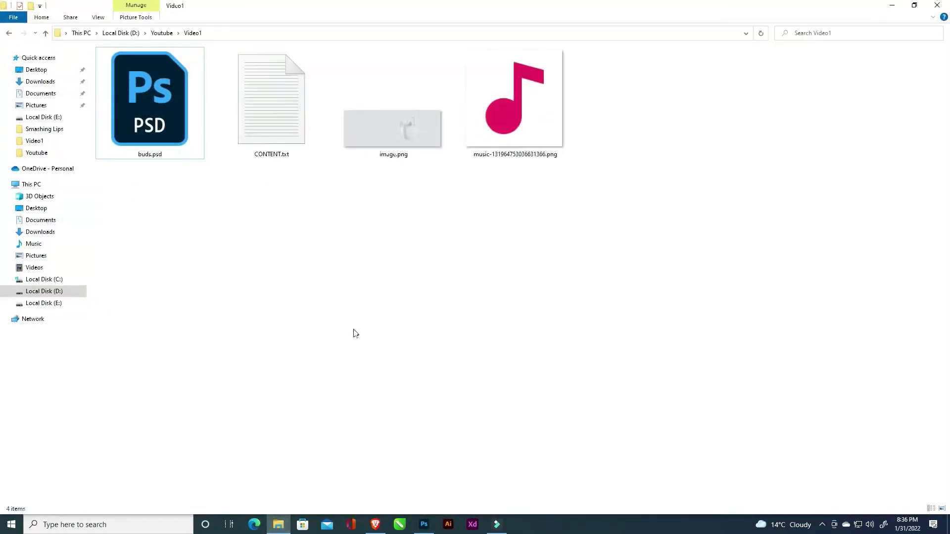
{"action": "double_click", "coordinate": [384, 128]}
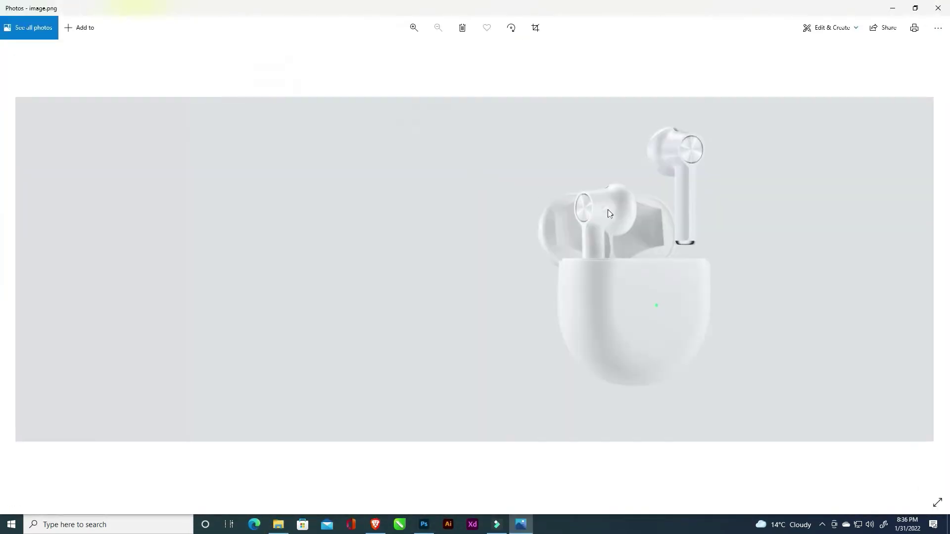
{"action": "left_click", "coordinate": [937, 8]}
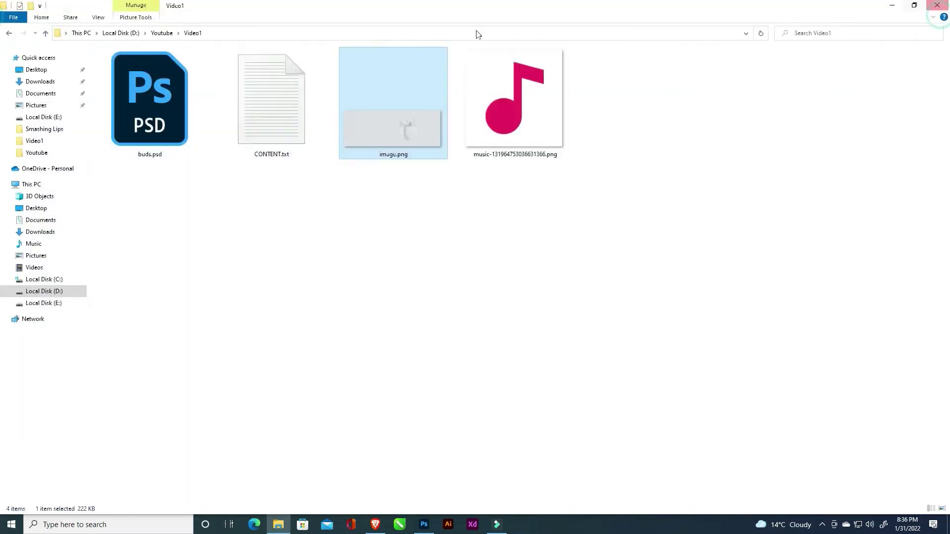
{"action": "double_click", "coordinate": [180, 108]}
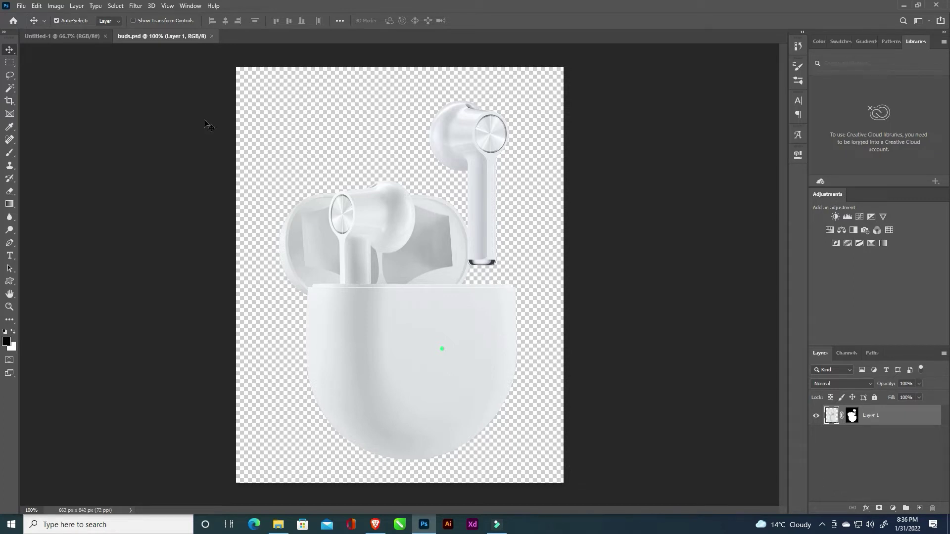
Add a new Layer 1 to Untitled-1 and fill it with black
{"action": "left_click", "coordinate": [82, 36]}
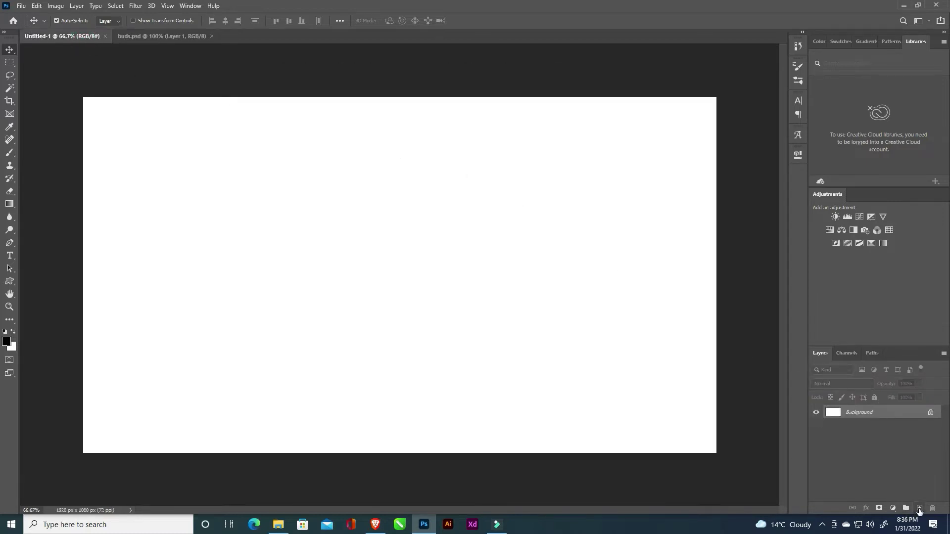
{"action": "left_click", "coordinate": [918, 509]}
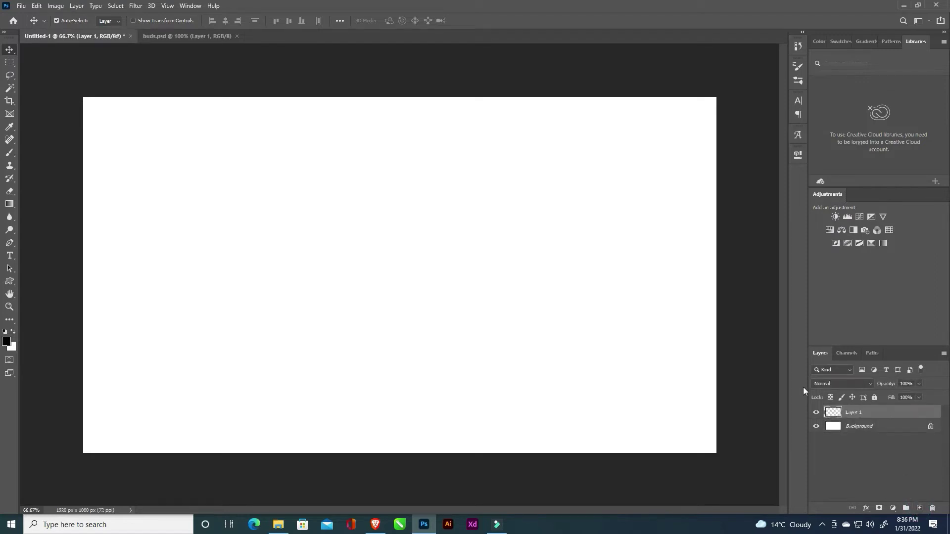
{"action": "key", "text": "alt+BackSpace"}
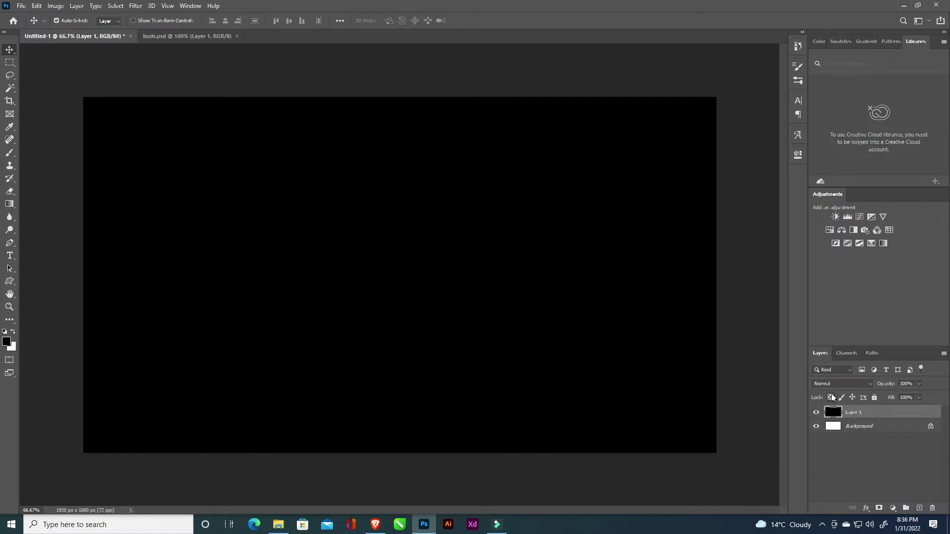
Give Layer 1 a radial Gradient Overlay from #e0e2eb to #c8c9ce
{"action": "double_click", "coordinate": [885, 419]}
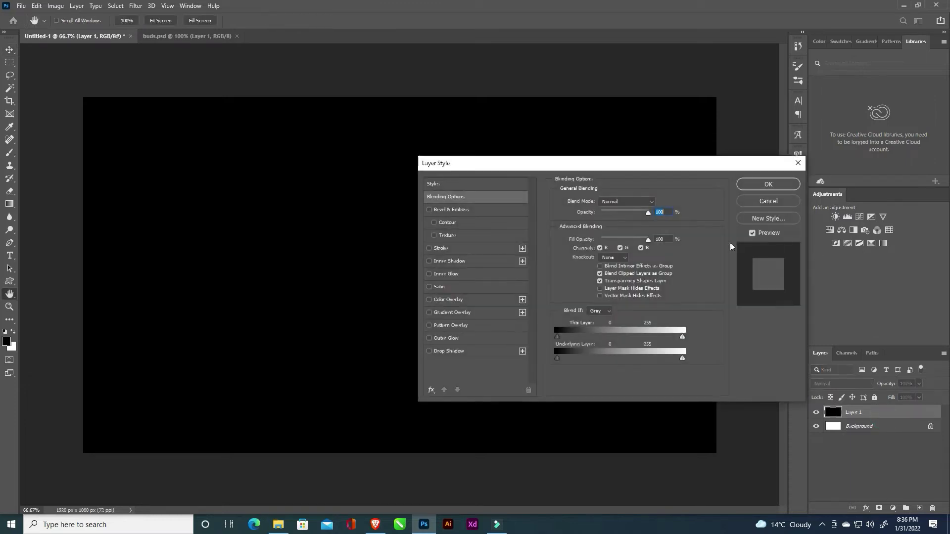
{"action": "left_click", "coordinate": [452, 312]}
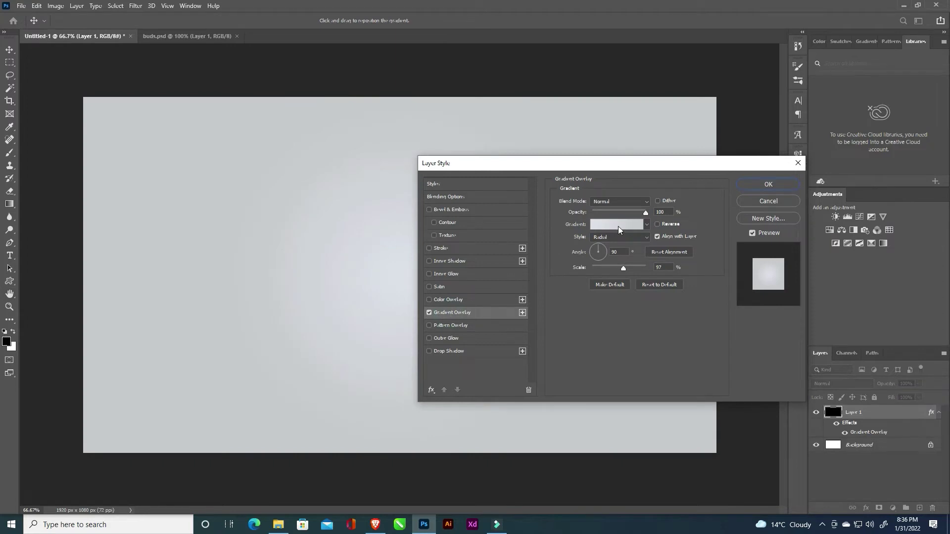
{"action": "left_click", "coordinate": [619, 226]}
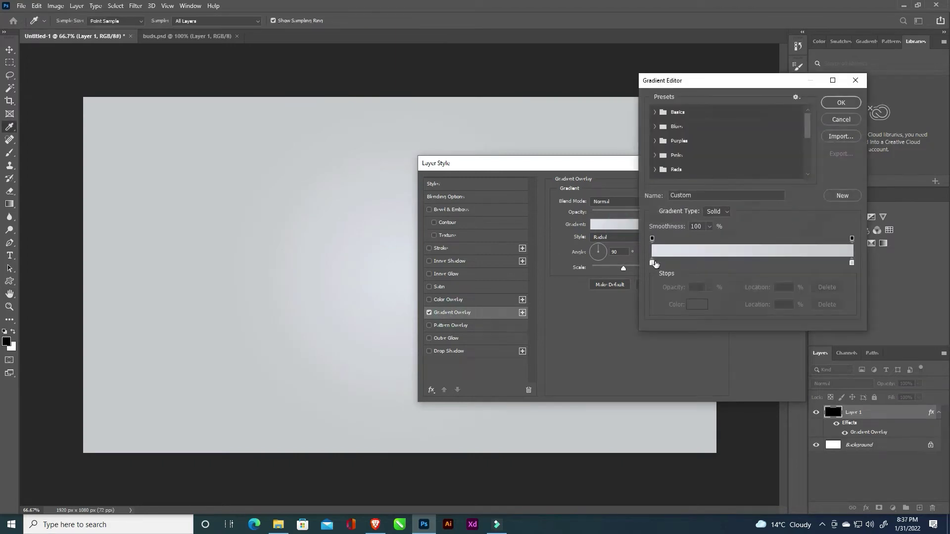
{"action": "left_click", "coordinate": [653, 263]}
{"action": "left_click", "coordinate": [697, 304]}
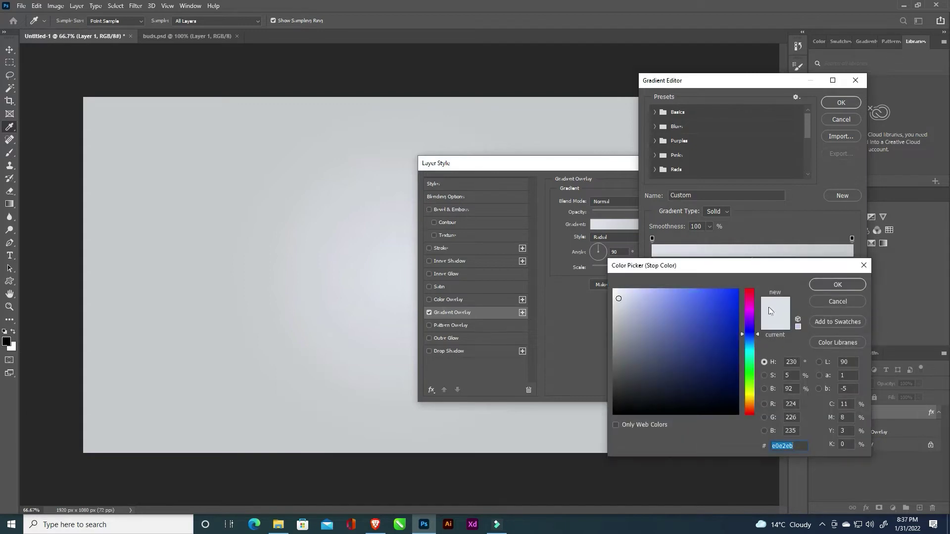
{"action": "left_click", "coordinate": [839, 283]}
{"action": "left_click", "coordinate": [851, 263]}
{"action": "left_click", "coordinate": [697, 304]}
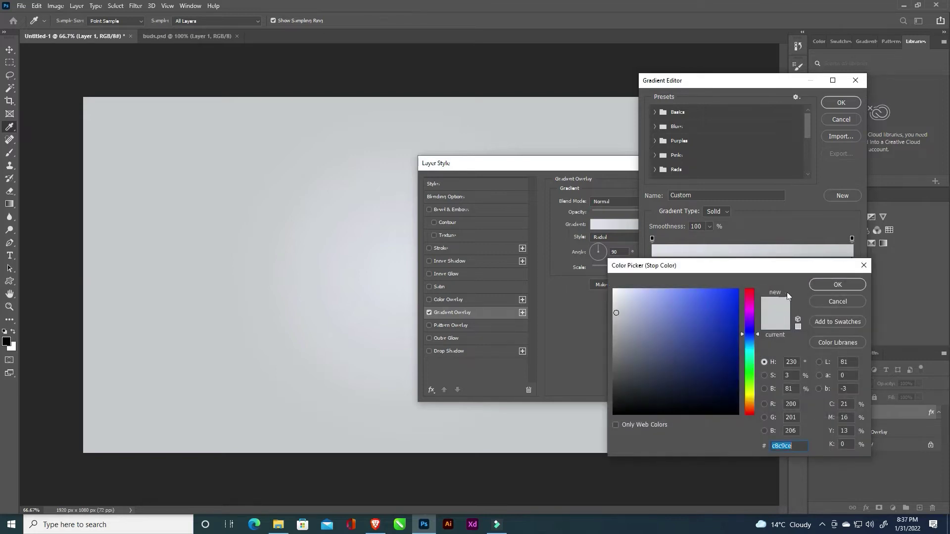
{"action": "left_click", "coordinate": [844, 287]}
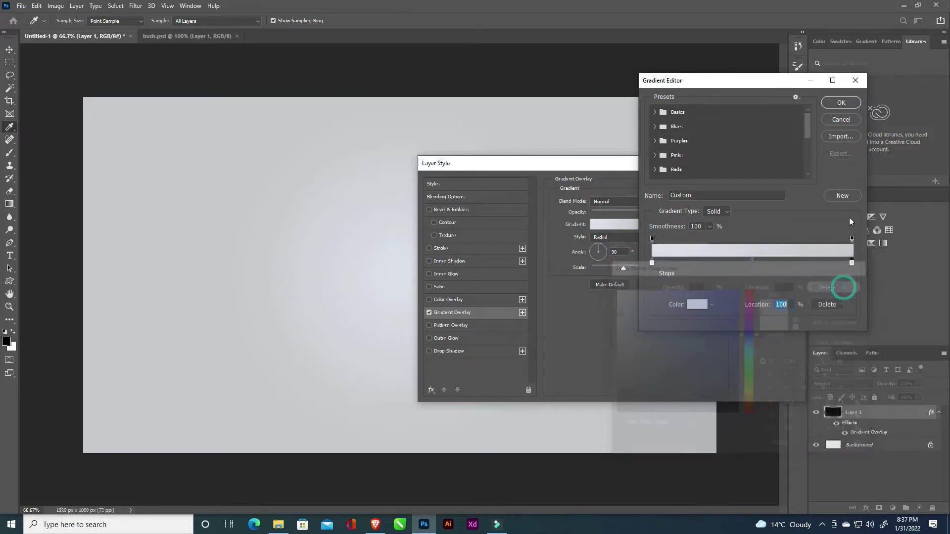
{"action": "left_click", "coordinate": [840, 103]}
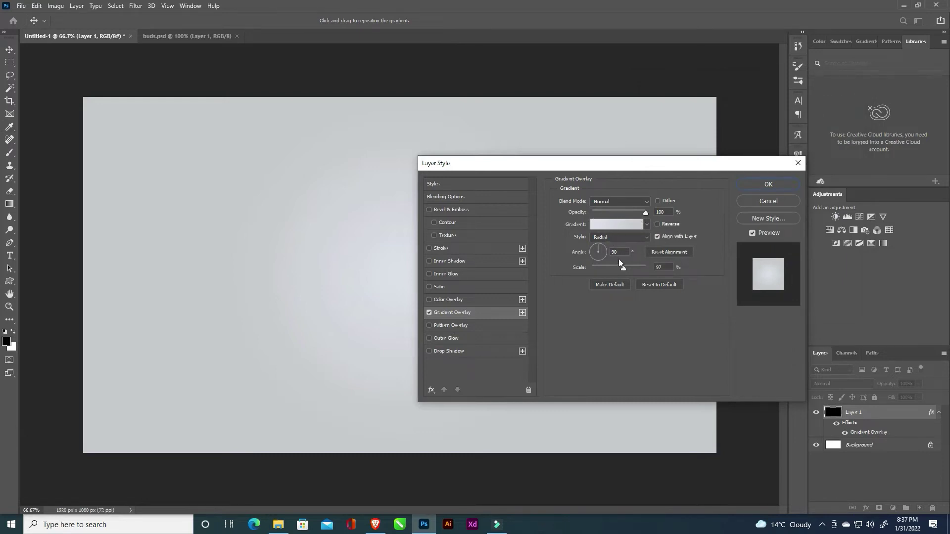
{"action": "left_click", "coordinate": [768, 187]}
{"action": "scroll", "coordinate": [574, 261], "scroll_direction": "down", "scroll_amount": 2}
{"action": "scroll", "coordinate": [569, 261], "scroll_direction": "up", "scroll_amount": 1}
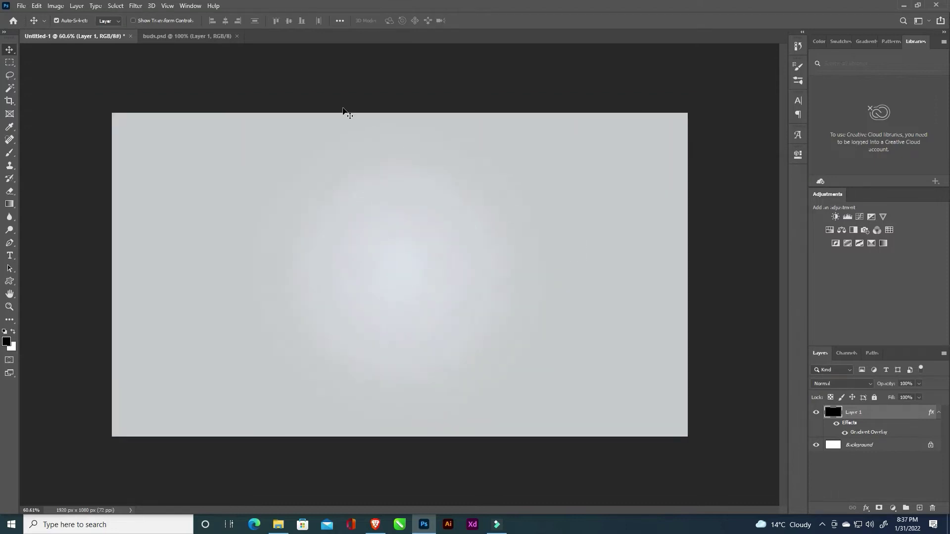
Bring the earbuds layer from buds.psd into Untitled-1 and place it right of centre
{"action": "left_click", "coordinate": [208, 35]}
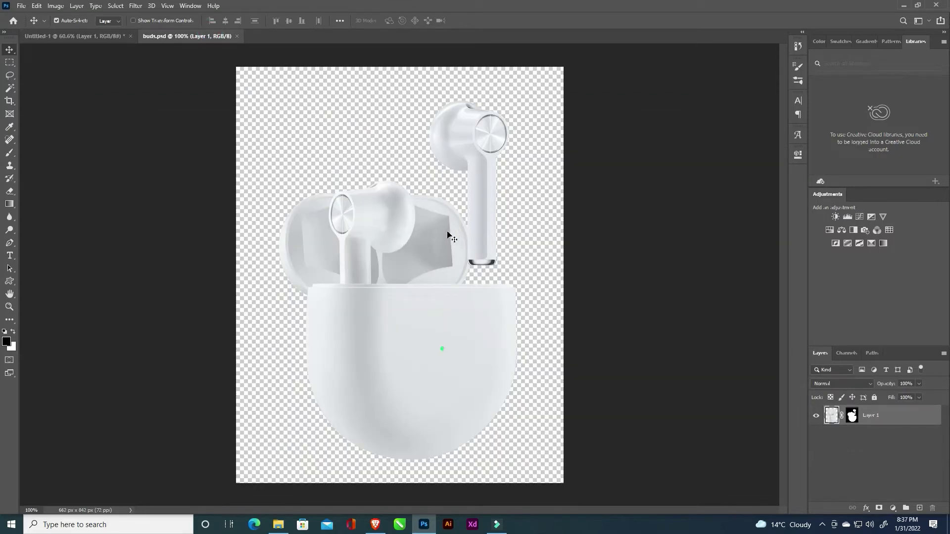
{"action": "left_click_drag", "start_coordinate": [438, 230], "coordinate": [198, 77]}
{"action": "left_click", "coordinate": [75, 36]}
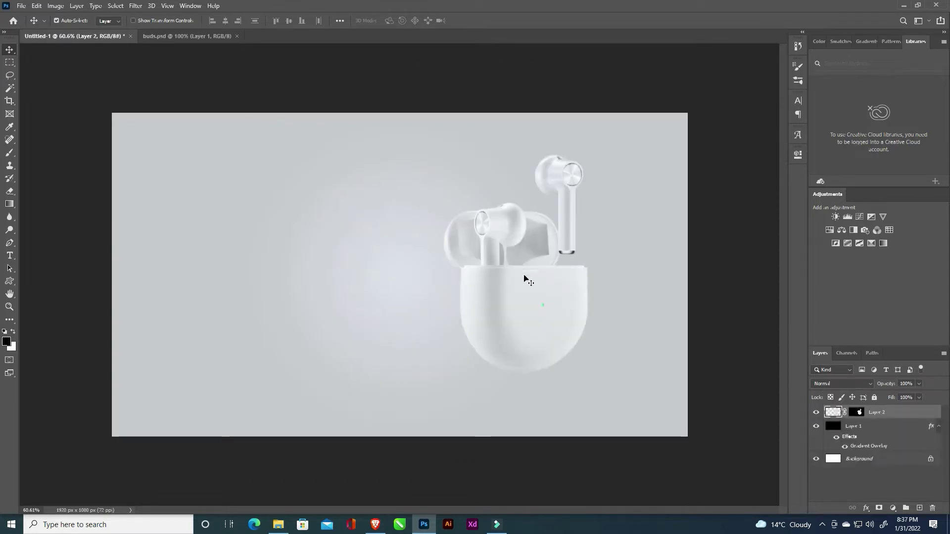
{"action": "left_click_drag", "start_coordinate": [560, 300], "coordinate": [529, 314]}
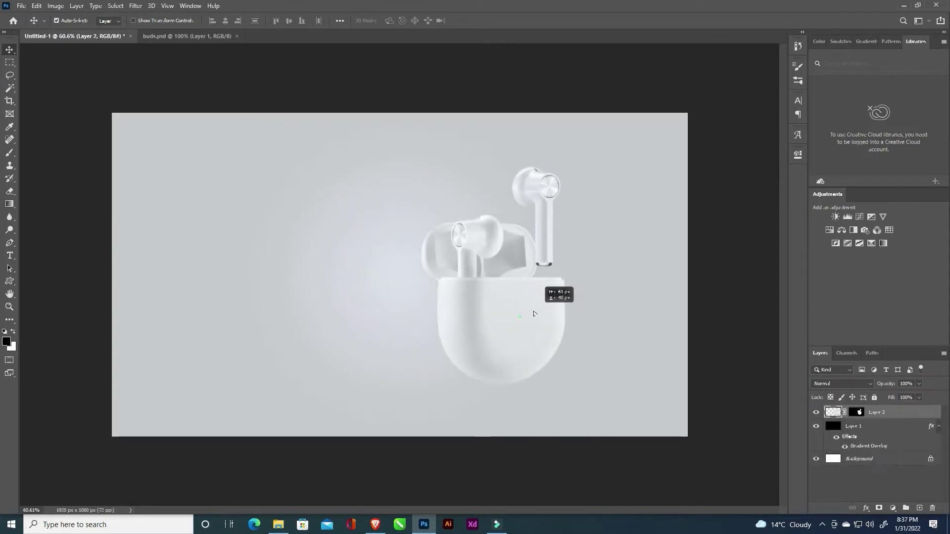
{"action": "left_click_drag", "start_coordinate": [529, 314], "coordinate": [559, 324]}
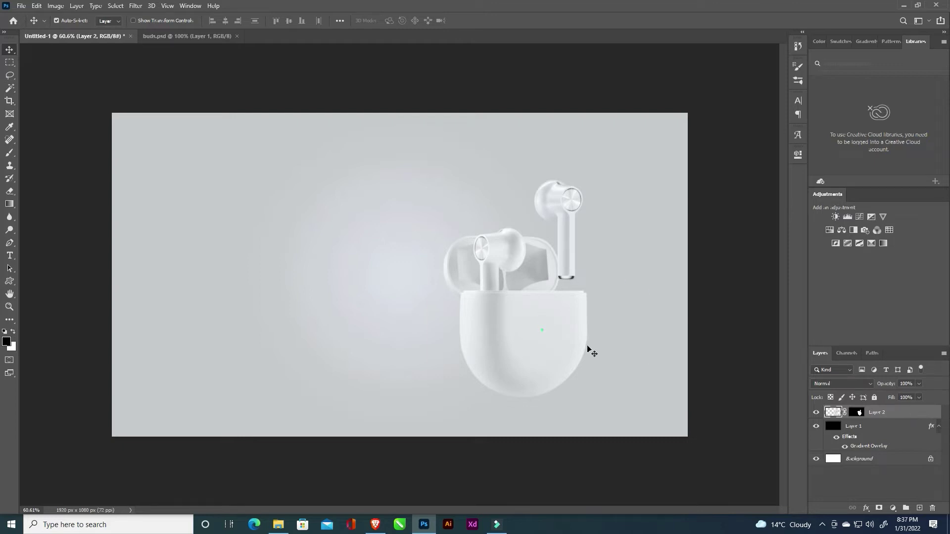
Convert the earbuds layer to a smart object and nudge it slightly upward
{"action": "right_click", "coordinate": [871, 412]}
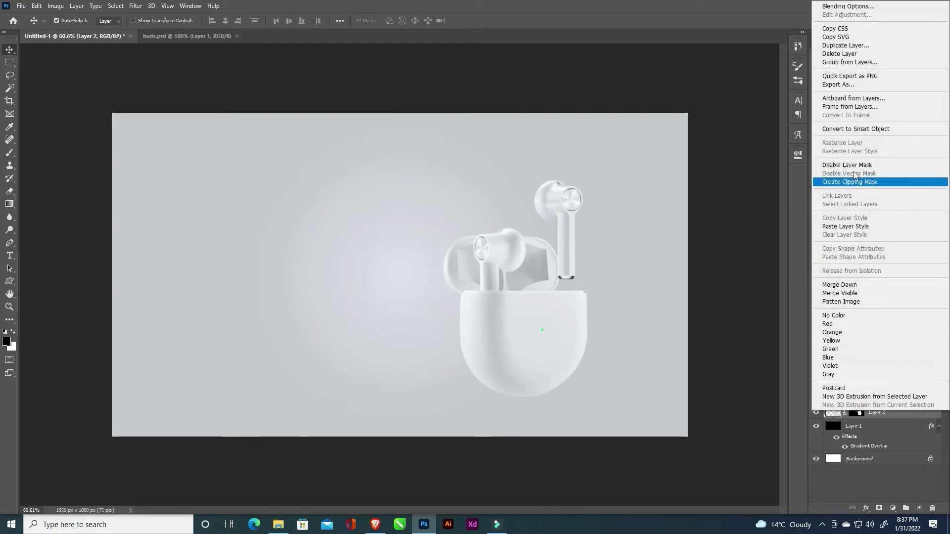
{"action": "left_click", "coordinate": [860, 130]}
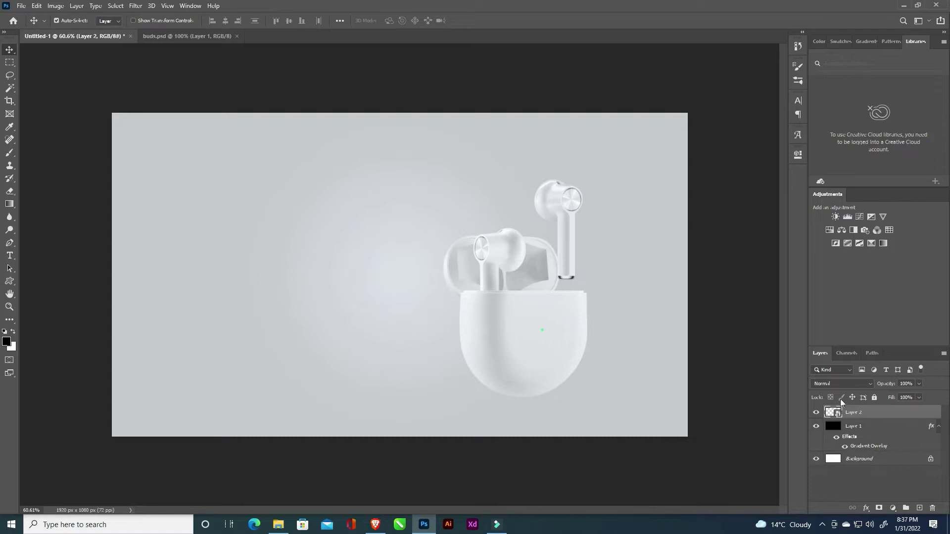
{"action": "left_click_drag", "start_coordinate": [536, 333], "coordinate": [542, 327]}
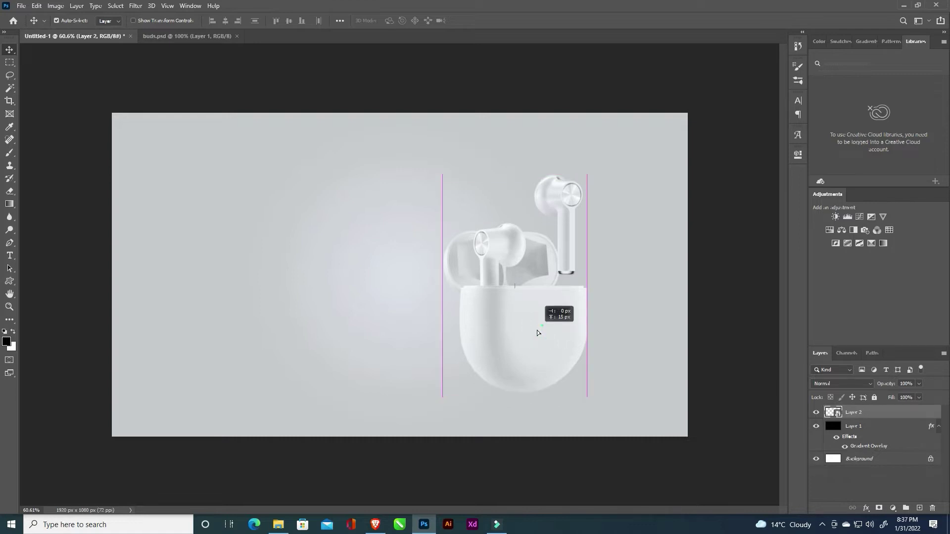
{"action": "left_click", "coordinate": [878, 427]}
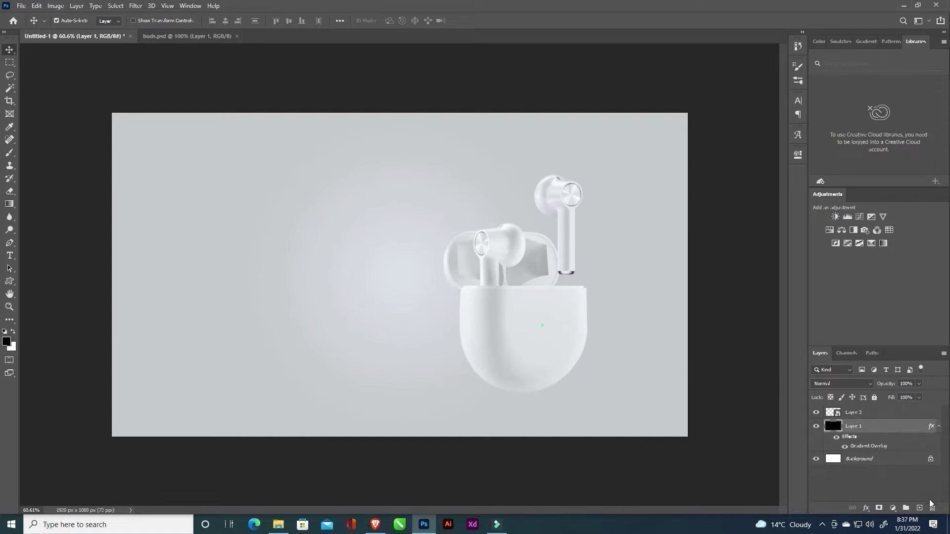
Paint a soft black dab with a roughly 243 px brush on a new layer
{"action": "left_click", "coordinate": [919, 508]}
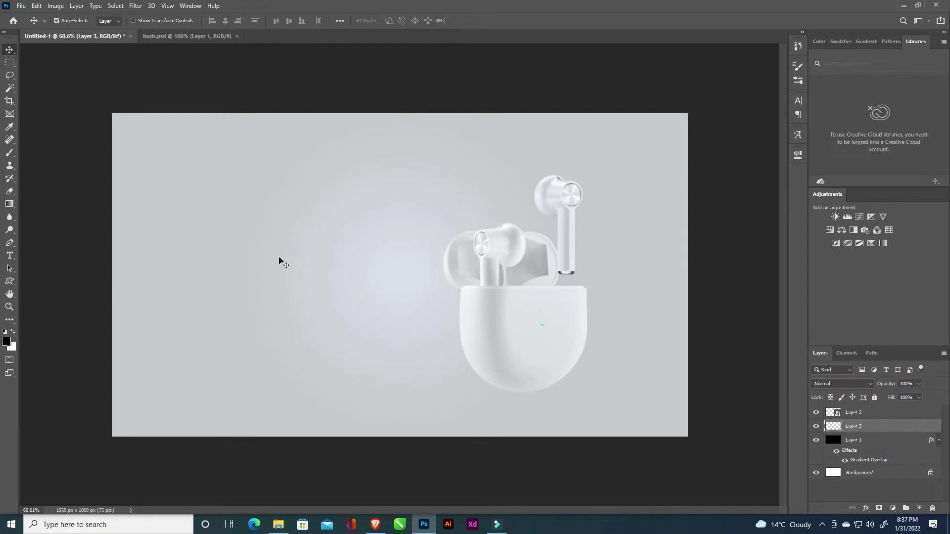
{"action": "key", "text": "b"}
{"action": "left_click_drag", "start_coordinate": [273, 260], "coordinate": [266, 194]}
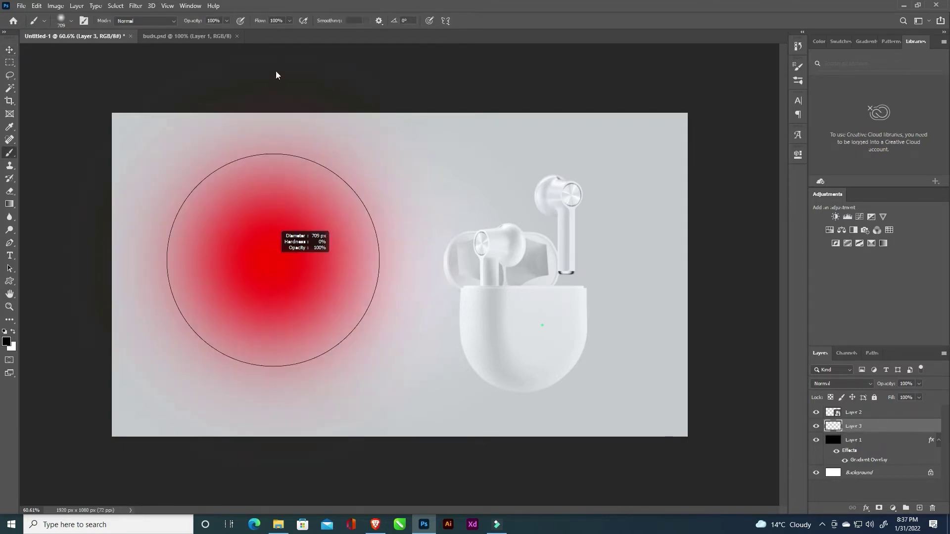
{"action": "left_click_drag", "start_coordinate": [260, 274], "coordinate": [278, 163]}
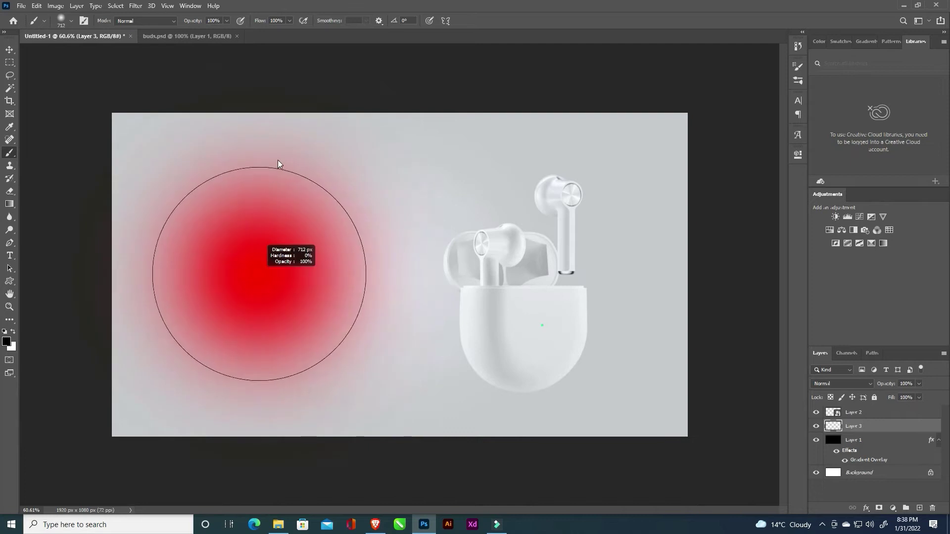
{"action": "mouse_move", "coordinate": [279, 248]}
{"action": "left_mouse_down"}
{"action": "mouse_move", "coordinate": [284, 65]}
{"action": "mouse_move", "coordinate": [305, 319]}
{"action": "mouse_move", "coordinate": [282, 455]}
{"action": "mouse_move", "coordinate": [282, 127]}
{"action": "left_mouse_up"}
{"action": "mouse_move", "coordinate": [329, 222]}
{"action": "left_mouse_down"}
{"action": "mouse_move", "coordinate": [256, 223]}
{"action": "mouse_move", "coordinate": [297, 225]}
{"action": "left_mouse_up"}
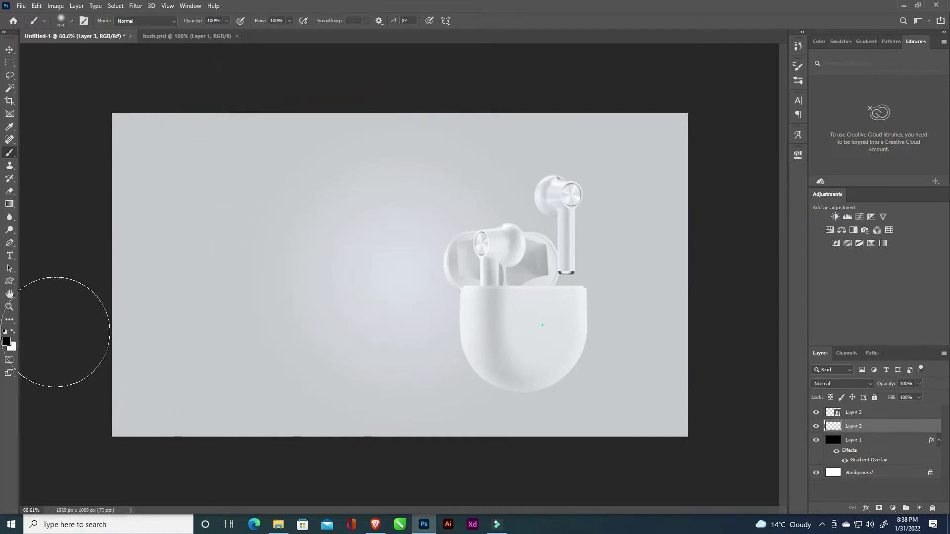
{"action": "left_click", "coordinate": [239, 268]}
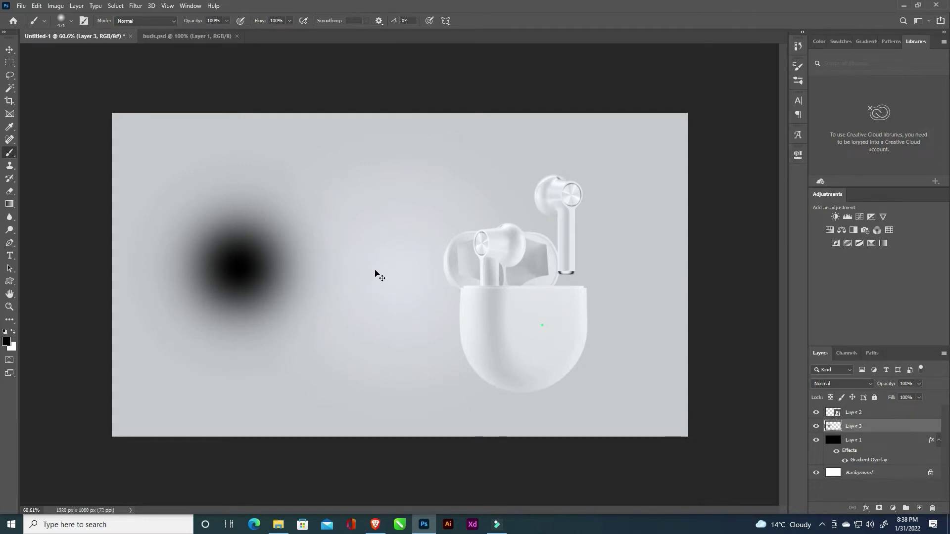
Squash the black dab into a thin flat ellipse with Free Transform
{"action": "key", "text": "ctrl+t"}
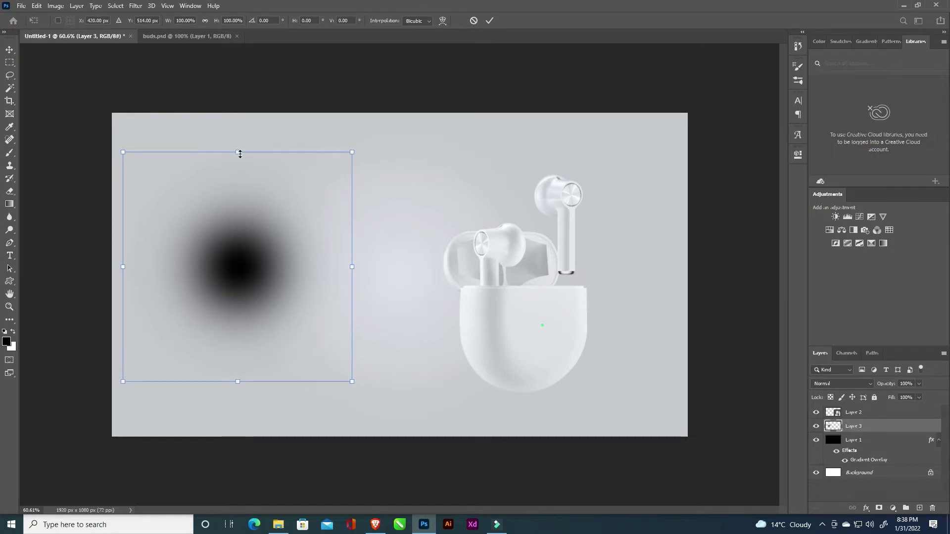
{"action": "mouse_move", "coordinate": [239, 153]}
{"action": "left_mouse_down"}
{"action": "mouse_move", "coordinate": [264, 262]}
{"action": "mouse_move", "coordinate": [542, 411]}
{"action": "mouse_move", "coordinate": [533, 417]}
{"action": "left_mouse_up"}
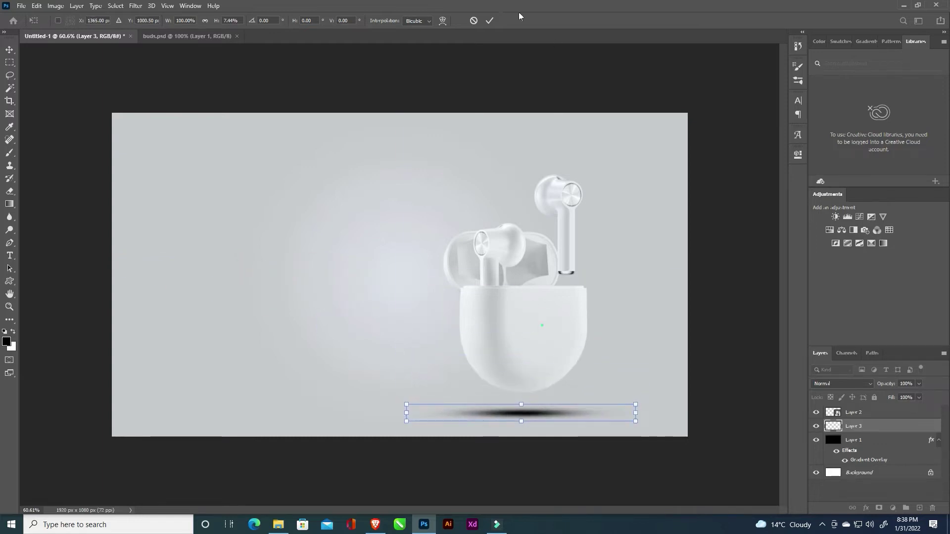
{"action": "left_click", "coordinate": [490, 20]}
{"action": "key", "text": "b"}
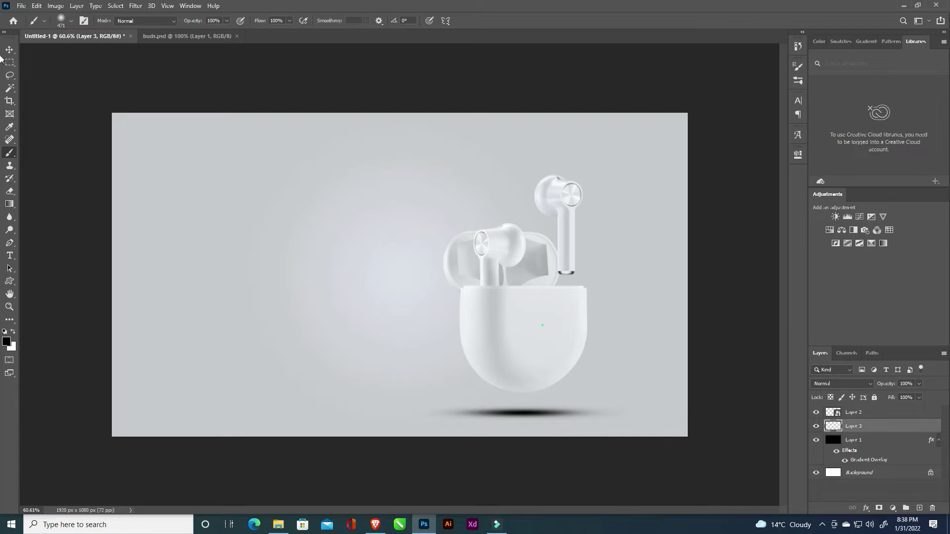
Lower the shadow layer to about 24% opacity and position it under the case
{"action": "left_click", "coordinate": [9, 49]}
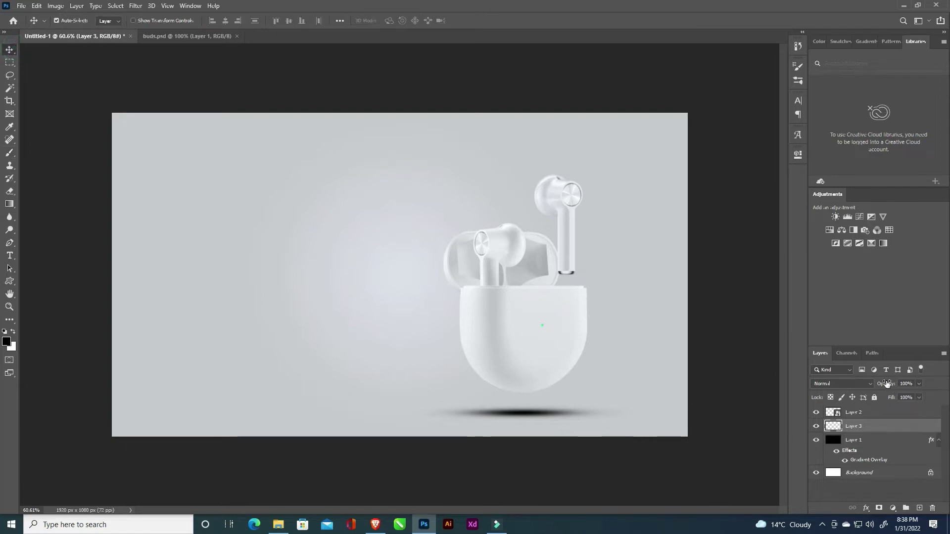
{"action": "left_click_drag", "start_coordinate": [886, 386], "coordinate": [845, 383]}
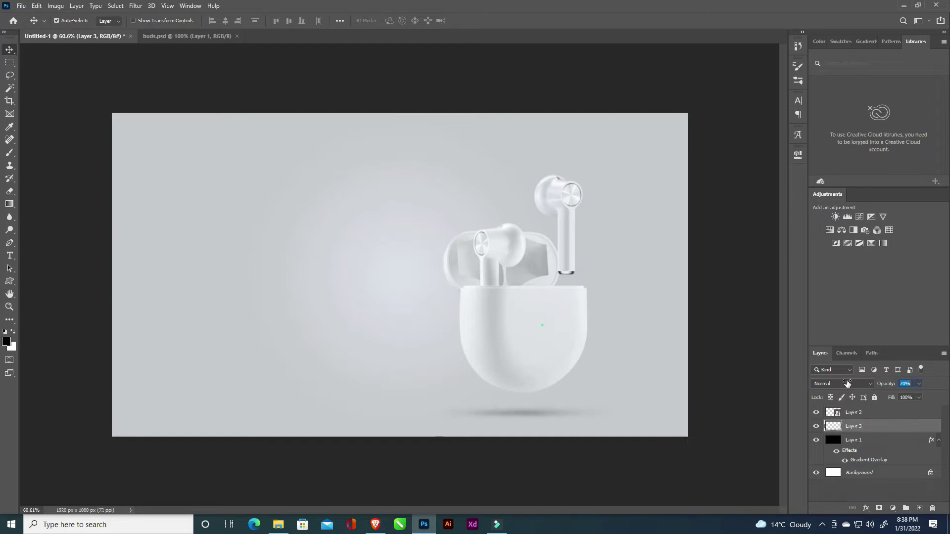
{"action": "left_click_drag", "start_coordinate": [545, 416], "coordinate": [556, 416]}
{"action": "left_click", "coordinate": [739, 360]}
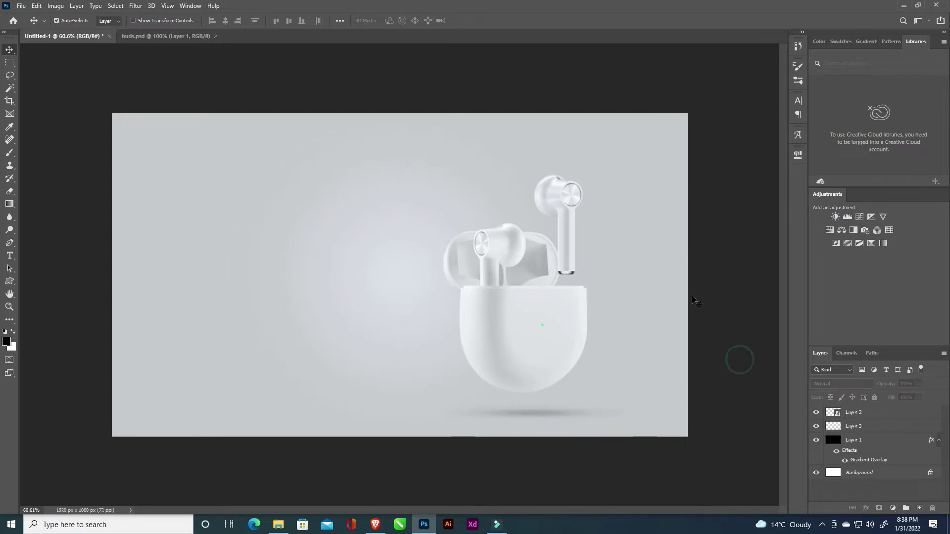
{"action": "scroll", "coordinate": [547, 268], "scroll_direction": "down", "scroll_amount": 1}
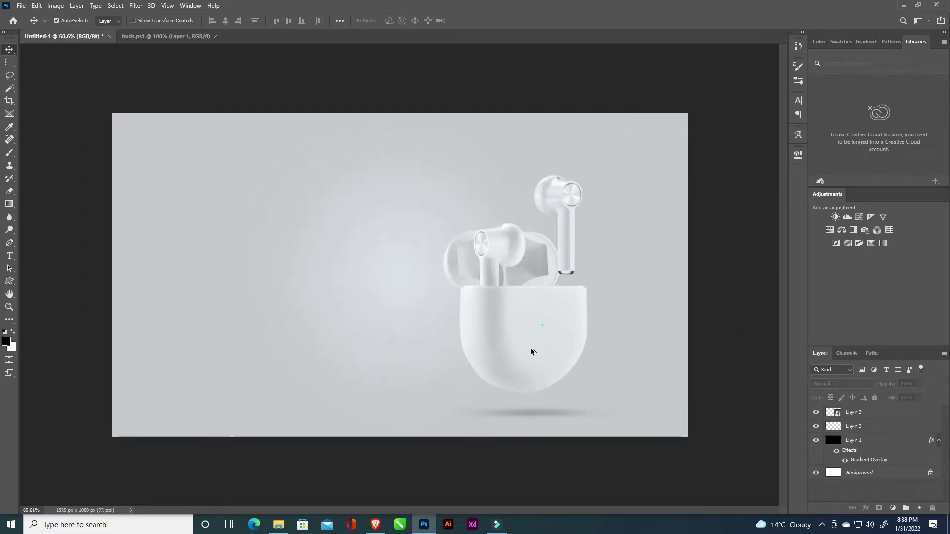
{"action": "scroll", "coordinate": [439, 267], "scroll_direction": "down", "scroll_amount": 2}
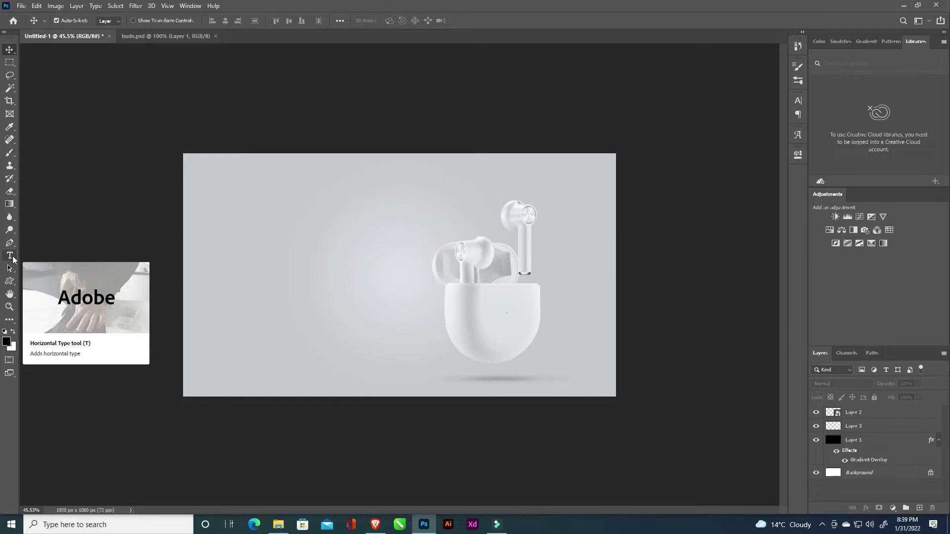
Type the headline 'MusicLover' left of the earbuds and highlight the word Music
{"action": "left_click", "coordinate": [10, 256]}
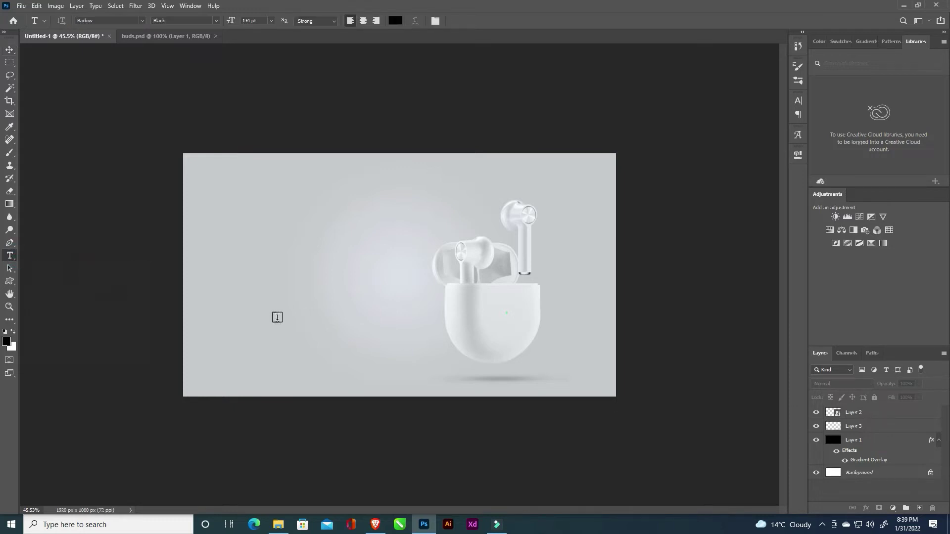
{"action": "left_click", "coordinate": [270, 290]}
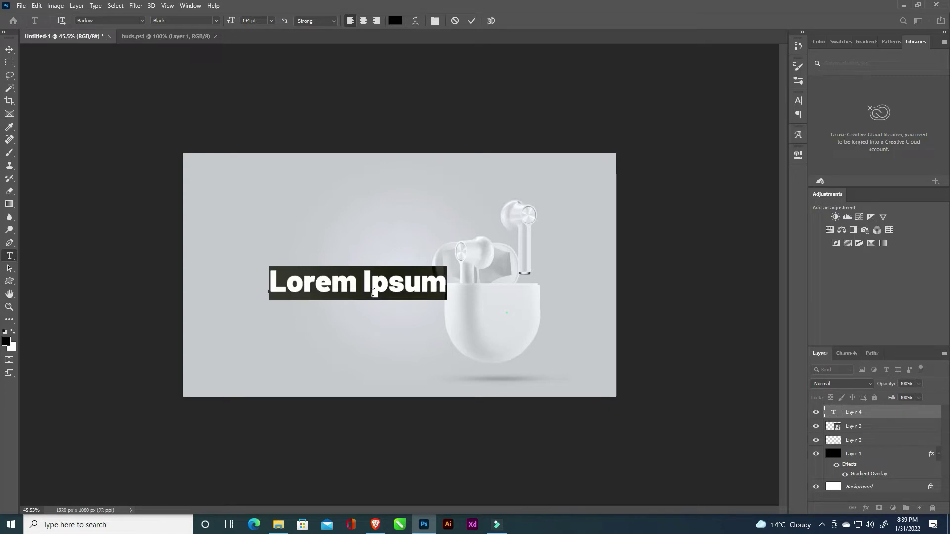
{"action": "type", "text": "MUSIC"}
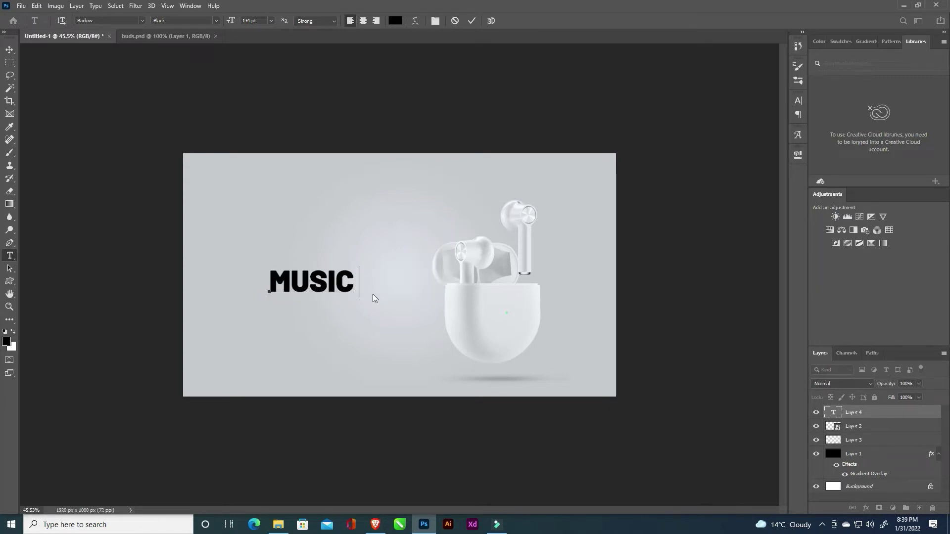
{"action": "key", "text": "BackSpace"}
{"action": "key", "text": "BackSpace"}
{"action": "key", "text": "BackSpace"}
{"action": "key", "text": "BackSpace"}
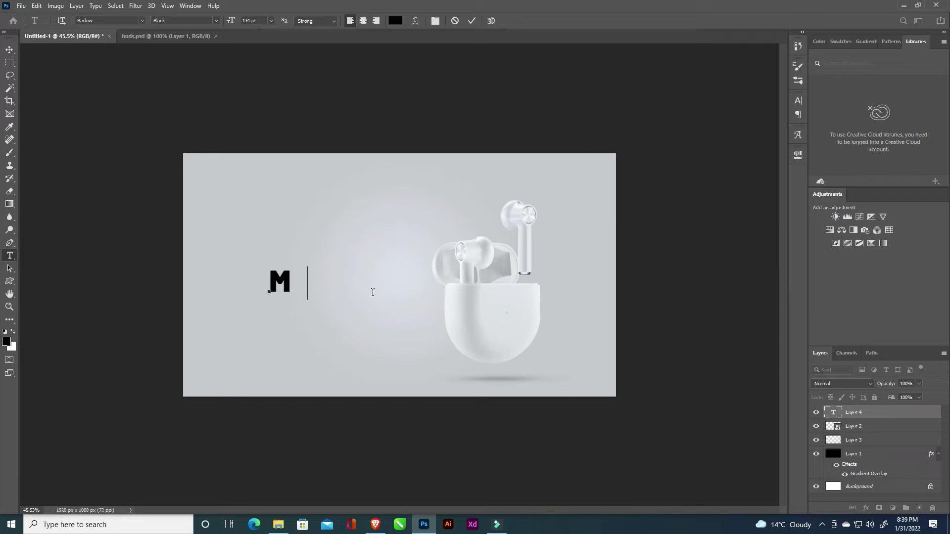
{"action": "type", "text": "usicLo"}
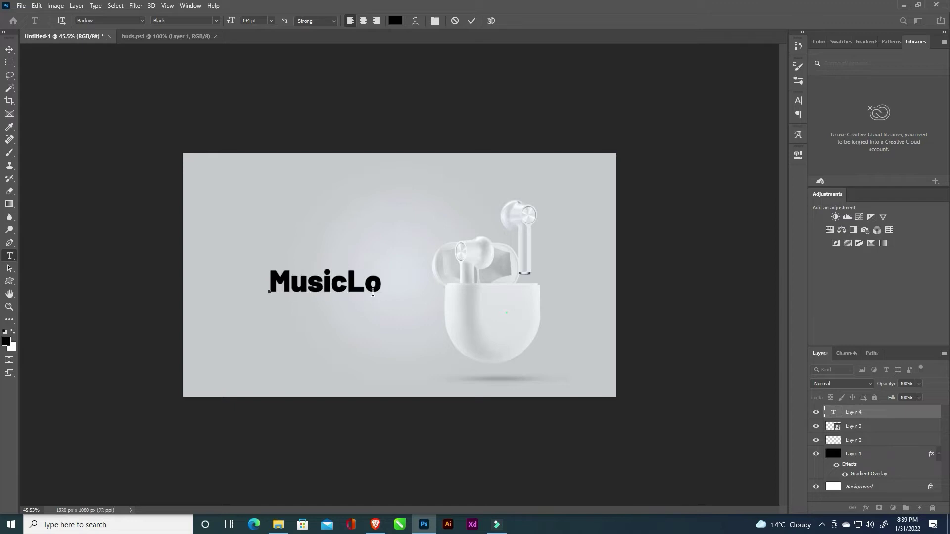
{"action": "type", "text": "ver"}
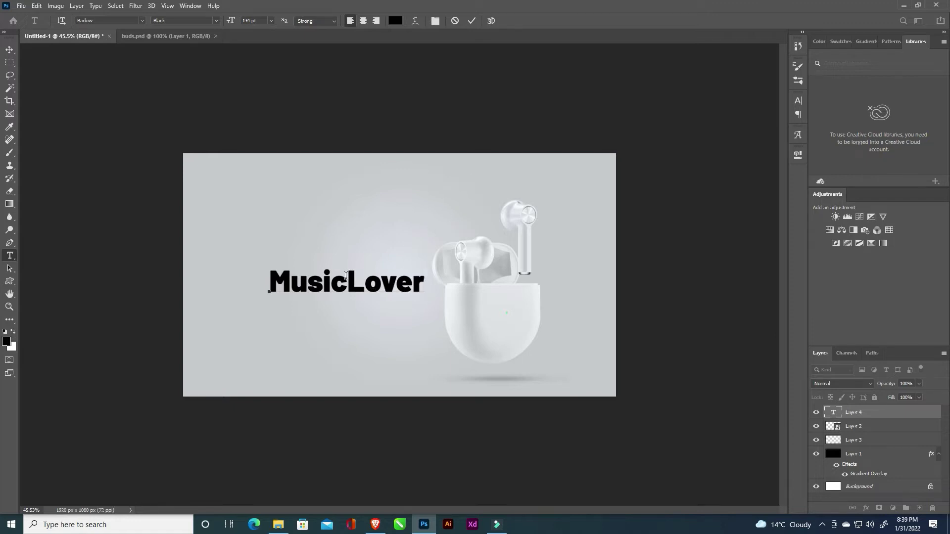
{"action": "left_click_drag", "start_coordinate": [346, 280], "coordinate": [233, 270]}
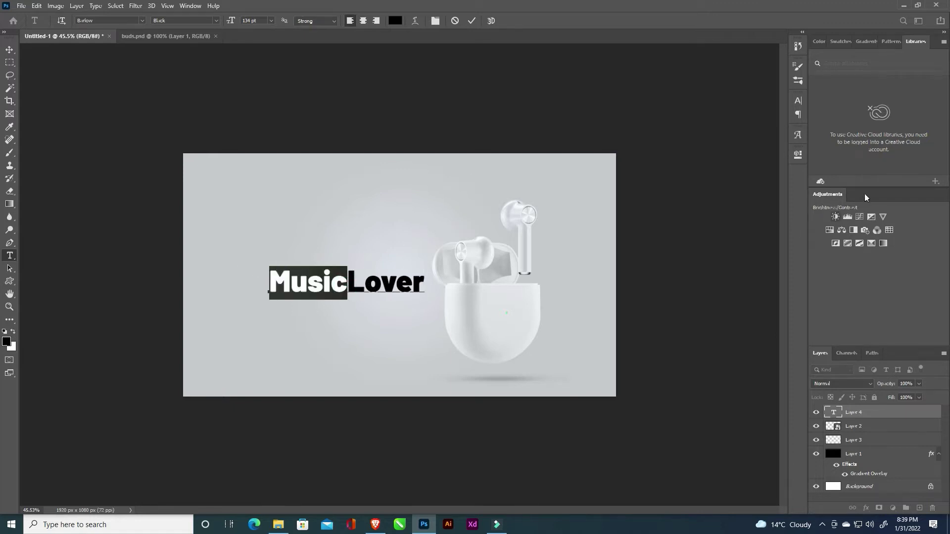
Colour the word Music white (#ffffff) and commit the headline
{"action": "left_click", "coordinate": [797, 101]}
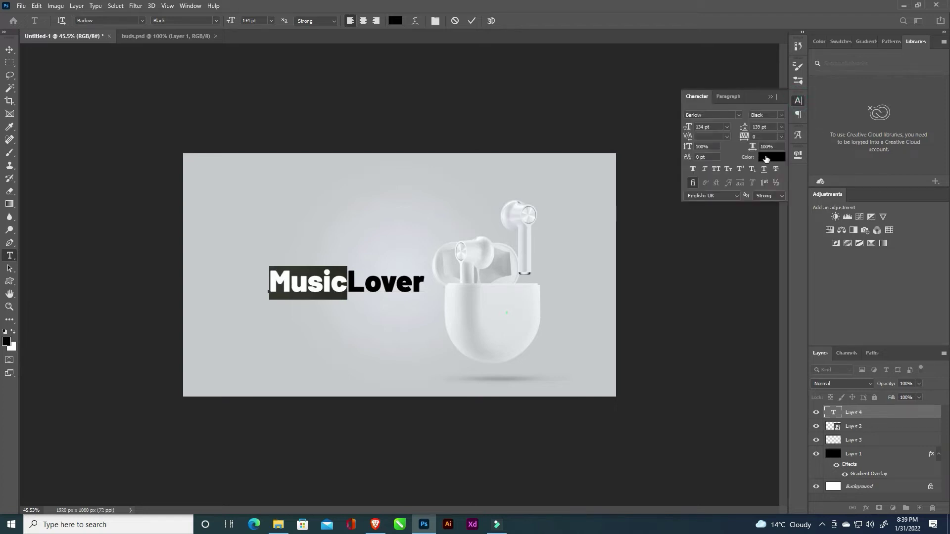
{"action": "left_click", "coordinate": [766, 157]}
{"action": "left_click_drag", "start_coordinate": [658, 317], "coordinate": [592, 260]}
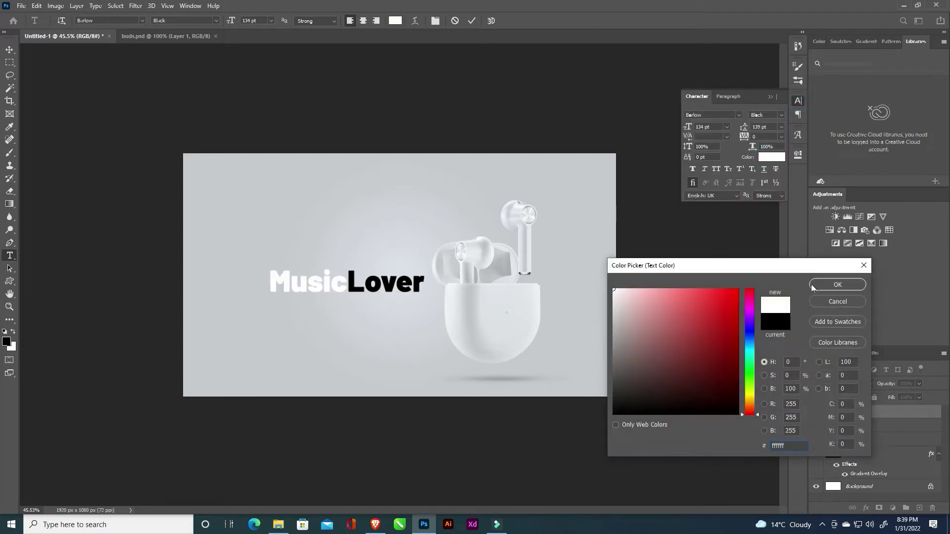
{"action": "left_click", "coordinate": [838, 284]}
{"action": "left_click", "coordinate": [771, 96]}
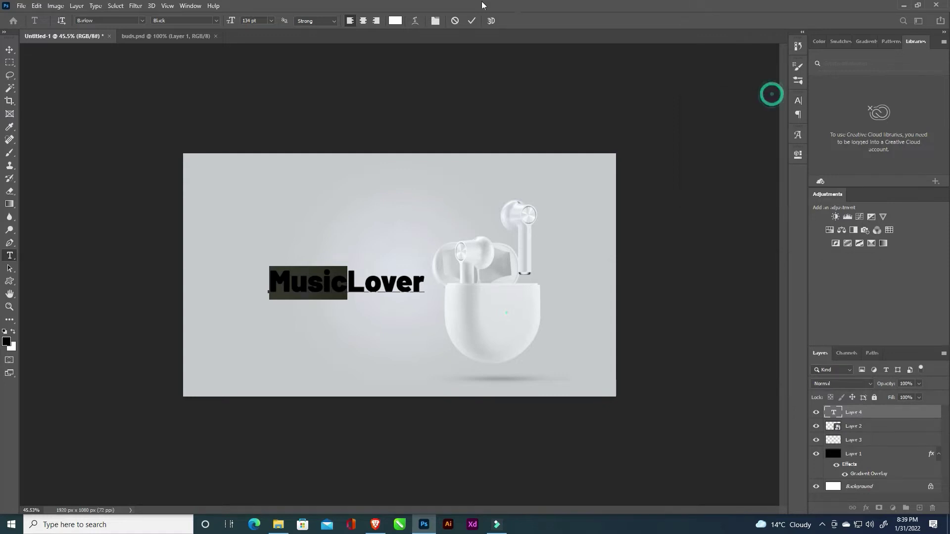
{"action": "left_click", "coordinate": [472, 20]}
Move the MusicLover headline to the top-left and scale it to about 32%
{"action": "left_click", "coordinate": [10, 50]}
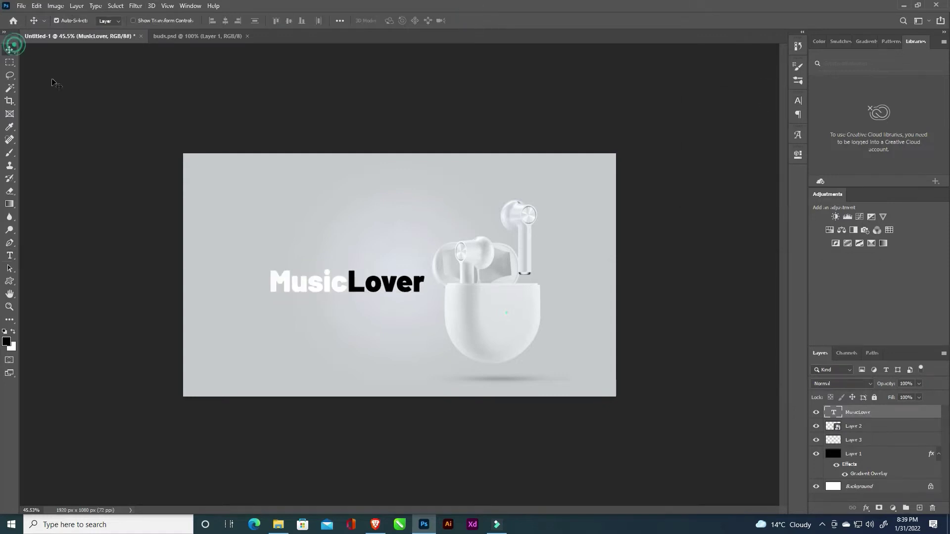
{"action": "mouse_move", "coordinate": [350, 282]}
{"action": "left_mouse_down"}
{"action": "mouse_move", "coordinate": [288, 213]}
{"action": "mouse_move", "coordinate": [278, 181]}
{"action": "left_mouse_up"}
{"action": "key", "text": "ctrl+t"}
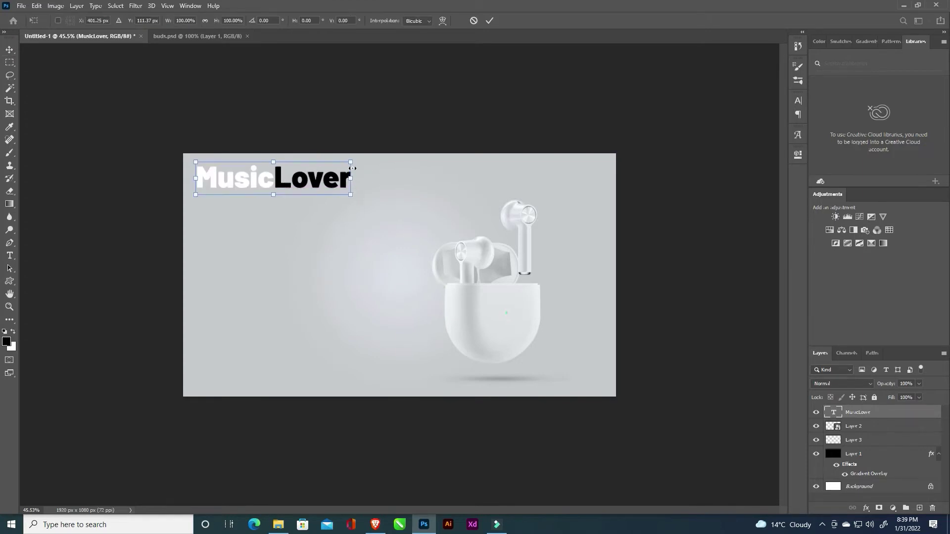
{"action": "mouse_move", "coordinate": [351, 163]}
{"action": "left_mouse_down"}
{"action": "mouse_move", "coordinate": [244, 184]}
{"action": "mouse_move", "coordinate": [231, 177]}
{"action": "left_mouse_up"}
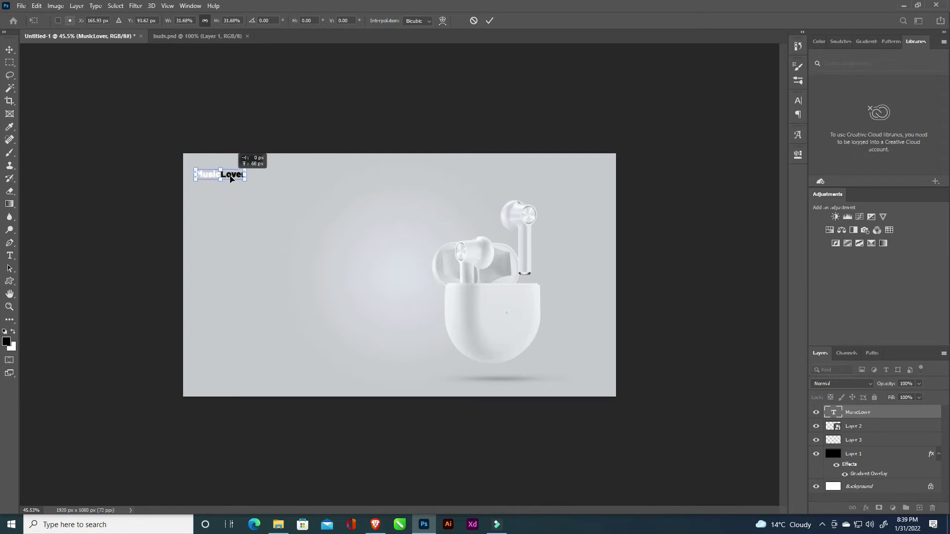
{"action": "left_click", "coordinate": [487, 23]}
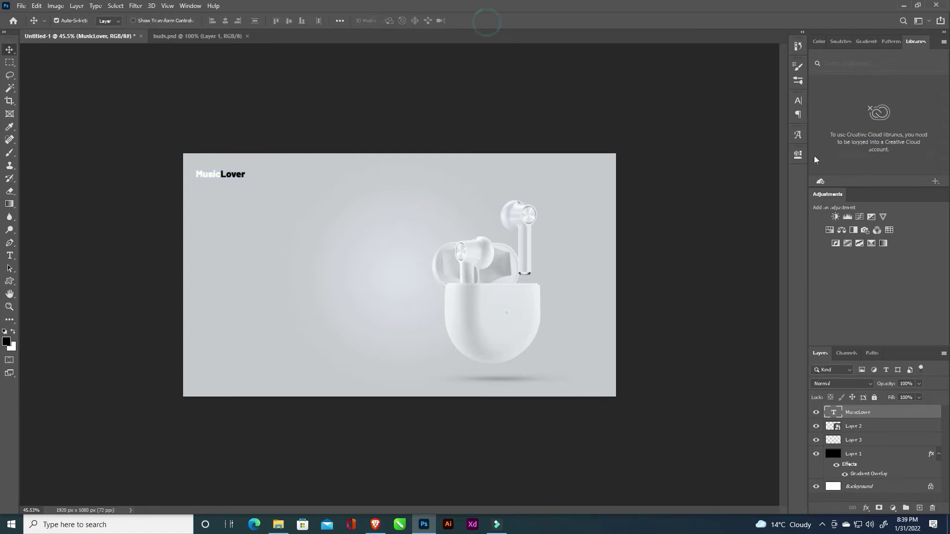
Type the word 'Home' on the canvas left of the earbuds
{"action": "left_click", "coordinate": [797, 100]}
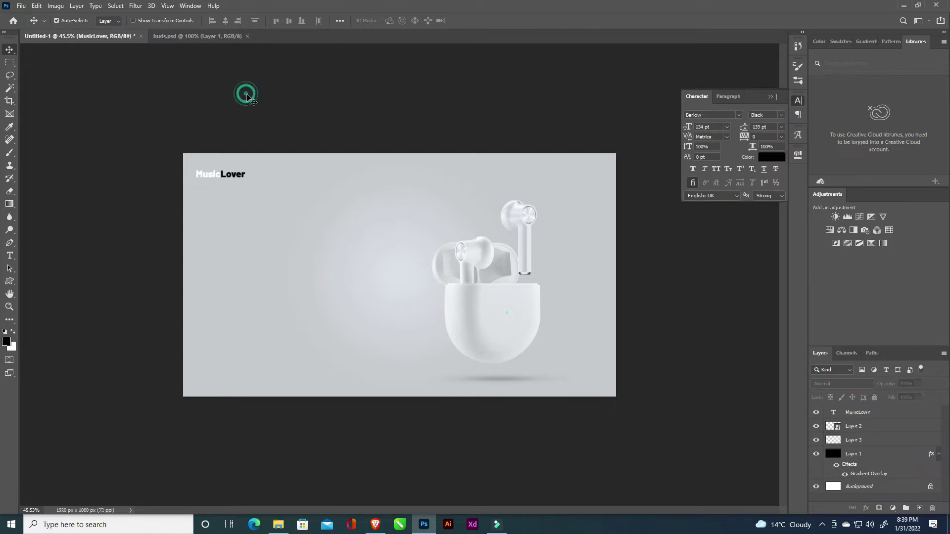
{"action": "left_click", "coordinate": [781, 116]}
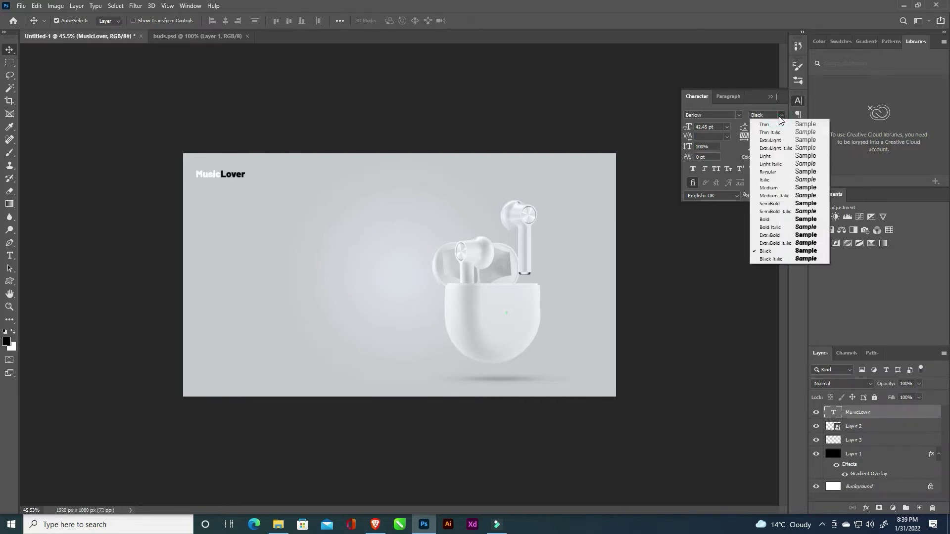
{"action": "left_click", "coordinate": [414, 131]}
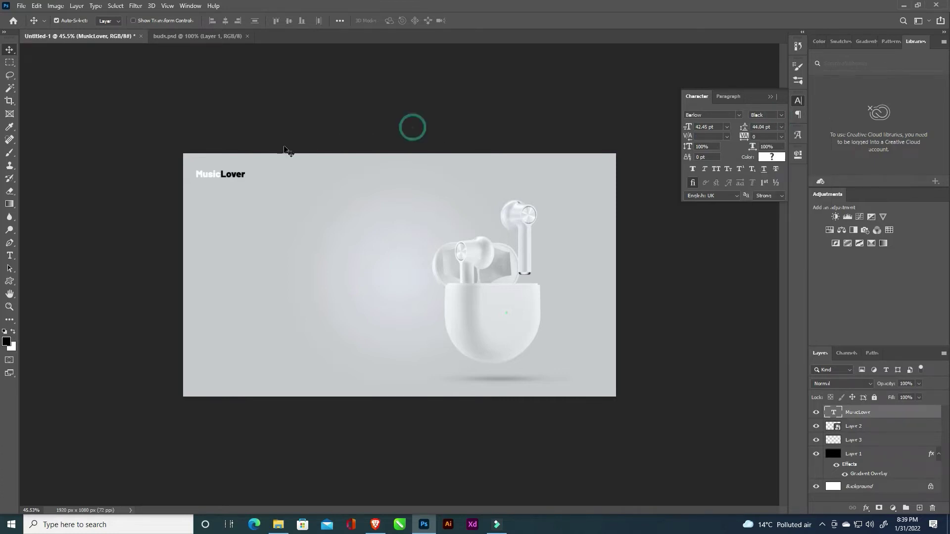
{"action": "key", "text": "ctrl+plus"}
{"action": "scroll", "coordinate": [243, 174], "scroll_direction": "down", "scroll_amount": 1}
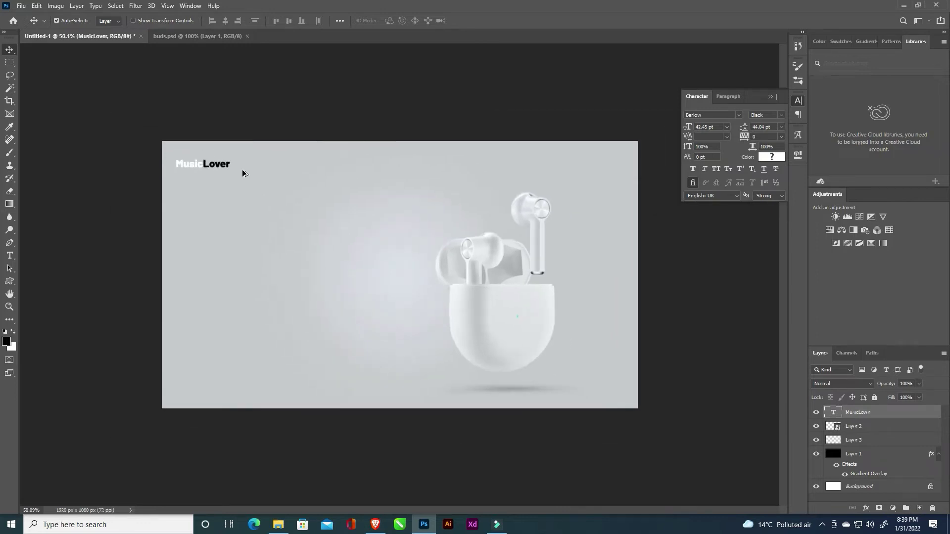
{"action": "left_click", "coordinate": [10, 256]}
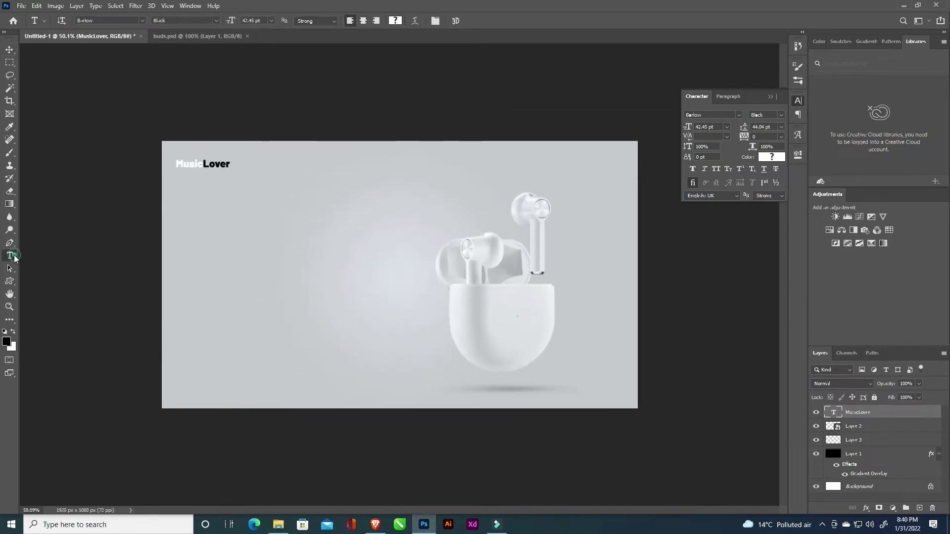
{"action": "left_click", "coordinate": [261, 259]}
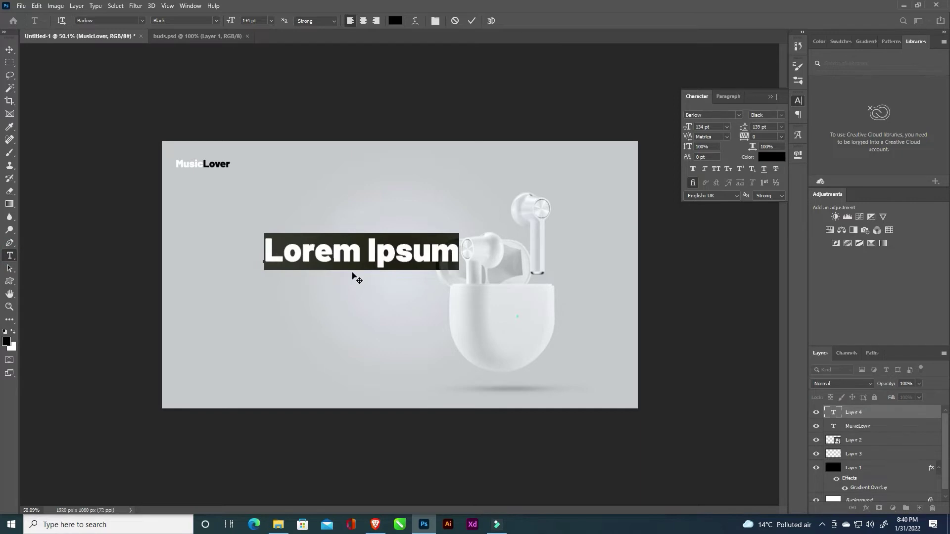
{"action": "type", "text": "HO"}
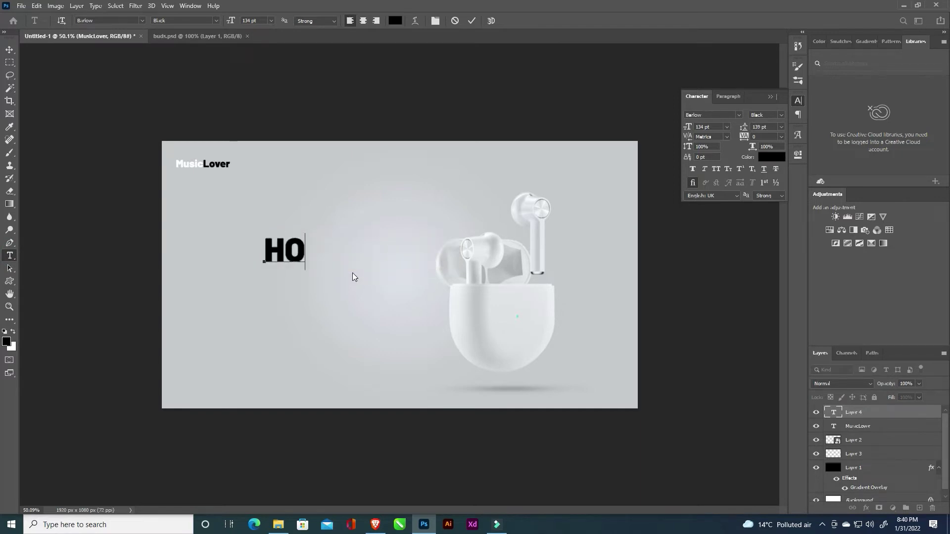
{"action": "type", "text": "ME"}
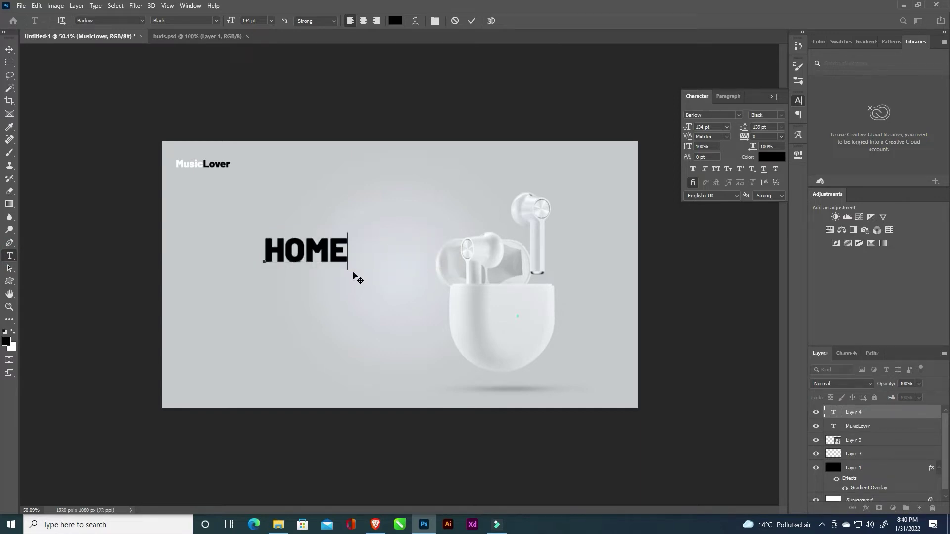
{"action": "key", "text": "BackSpace"}
{"action": "key", "text": "BackSpace"}
{"action": "key", "text": "BackSpace"}
{"action": "type", "text": "ome"}
Set the Home text to SemiBold at 25 pt and commit it
{"action": "key", "text": "ctrl+a"}
{"action": "left_click", "coordinate": [769, 114]}
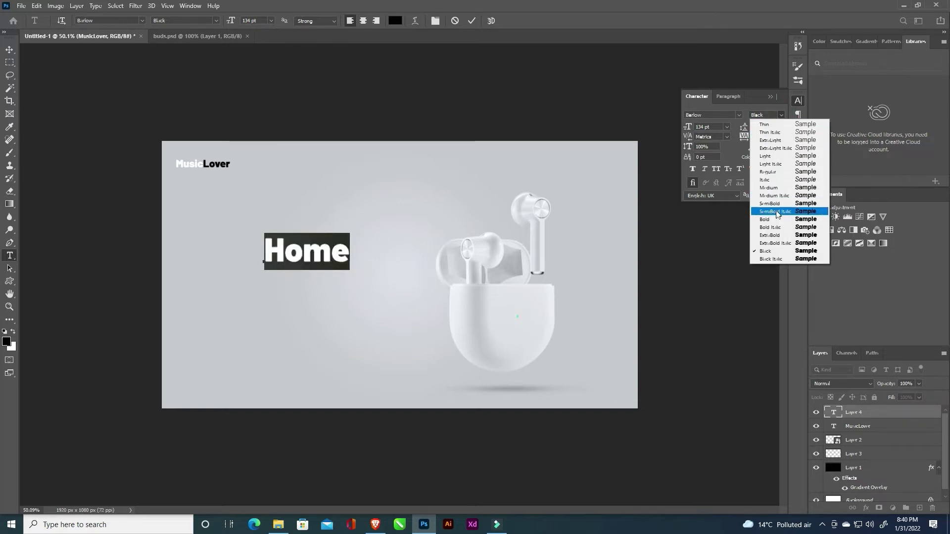
{"action": "left_click", "coordinate": [774, 204]}
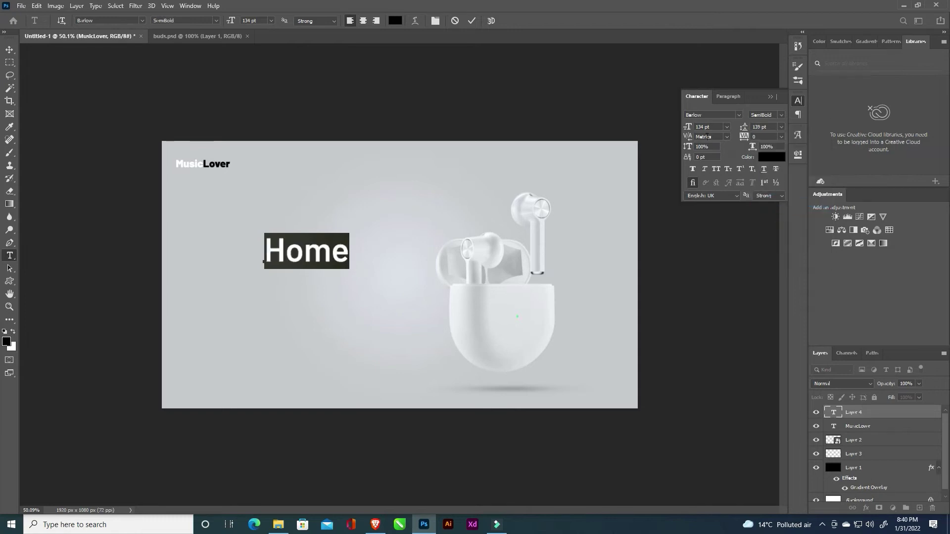
{"action": "left_click_drag", "start_coordinate": [688, 130], "coordinate": [639, 126]}
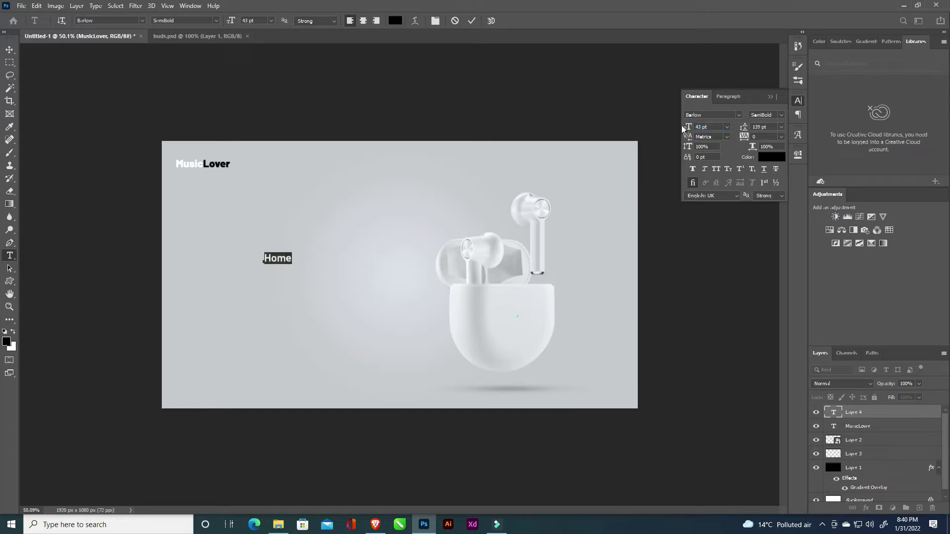
{"action": "left_click", "coordinate": [702, 126]}
{"action": "type", "text": "25"}
{"action": "key", "text": "Return"}
{"action": "left_click", "coordinate": [471, 20]}
Move Home level with the logo and reduce MusicLover to 42 pt
{"action": "left_click", "coordinate": [9, 48]}
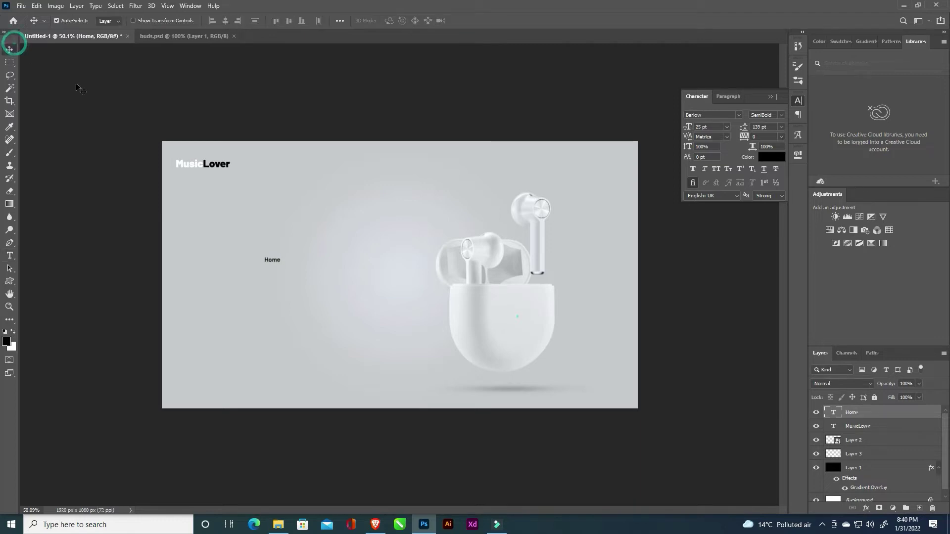
{"action": "mouse_move", "coordinate": [272, 264]}
{"action": "left_mouse_down"}
{"action": "mouse_move", "coordinate": [468, 186]}
{"action": "mouse_move", "coordinate": [451, 167]}
{"action": "left_mouse_up"}
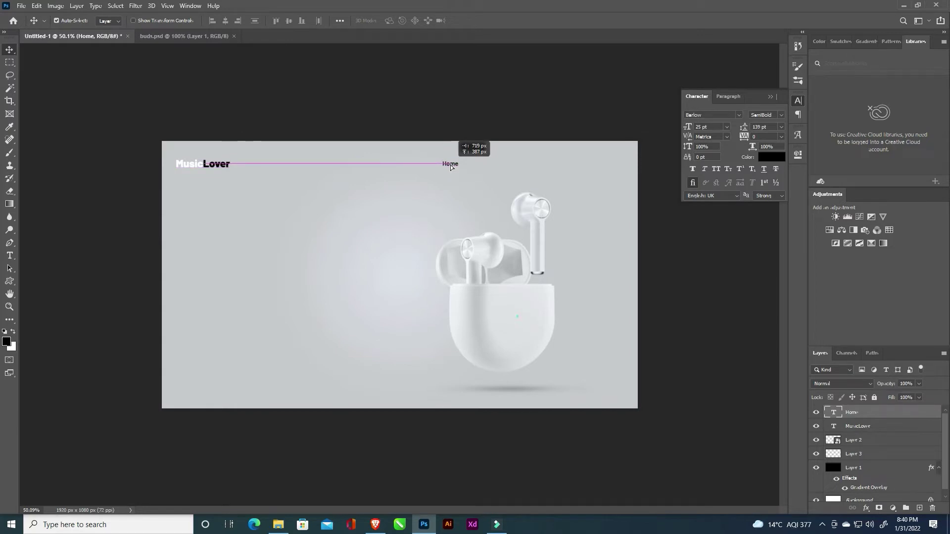
{"action": "left_click_drag", "start_coordinate": [451, 167], "coordinate": [451, 167]}
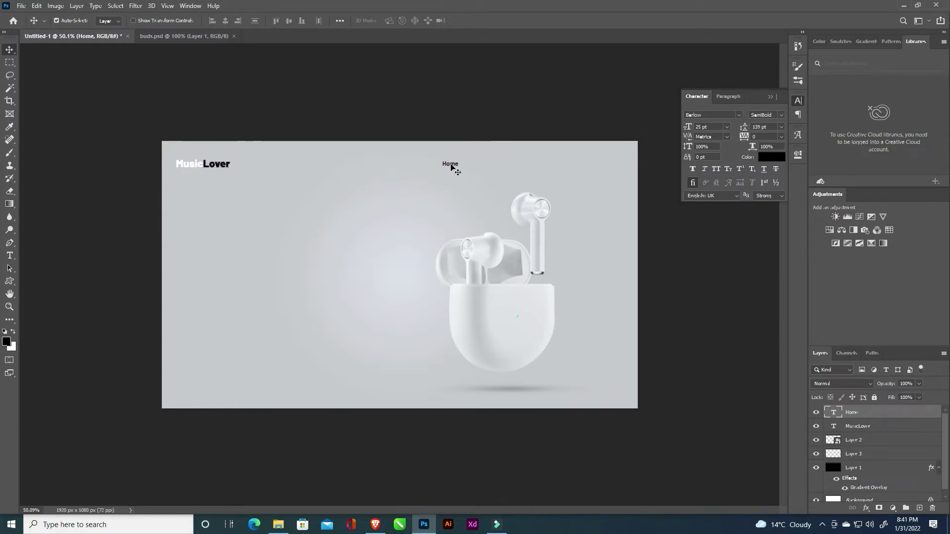
{"action": "left_click", "coordinate": [226, 168]}
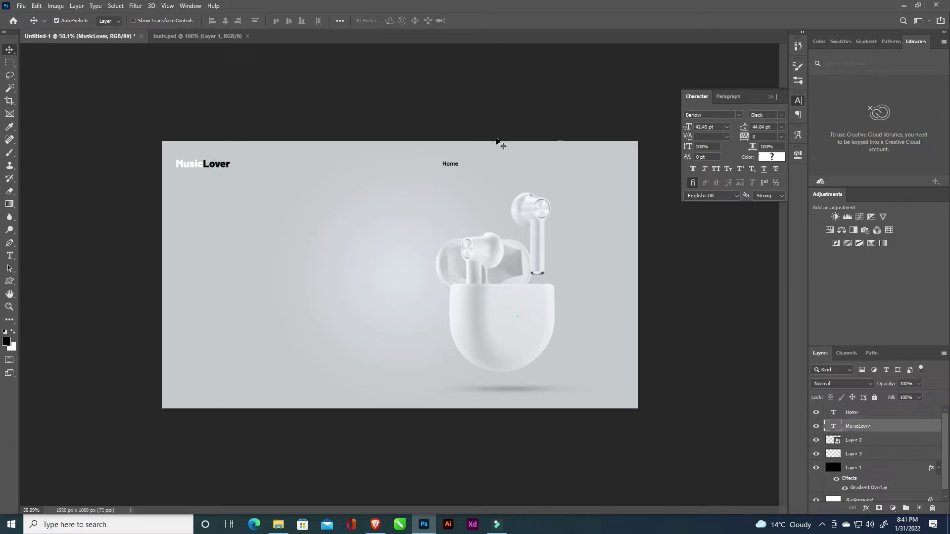
{"action": "left_click_drag", "start_coordinate": [721, 128], "coordinate": [686, 125]}
{"action": "type", "text": "4"}
{"action": "key", "text": "Return"}
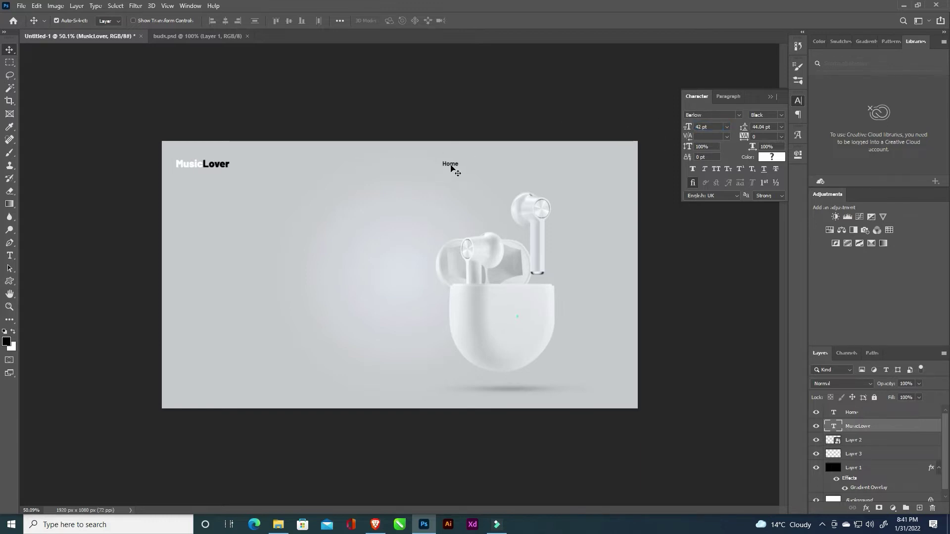
Duplicate Home to its right and retype the copy as Offer
{"action": "left_click", "coordinate": [451, 168]}
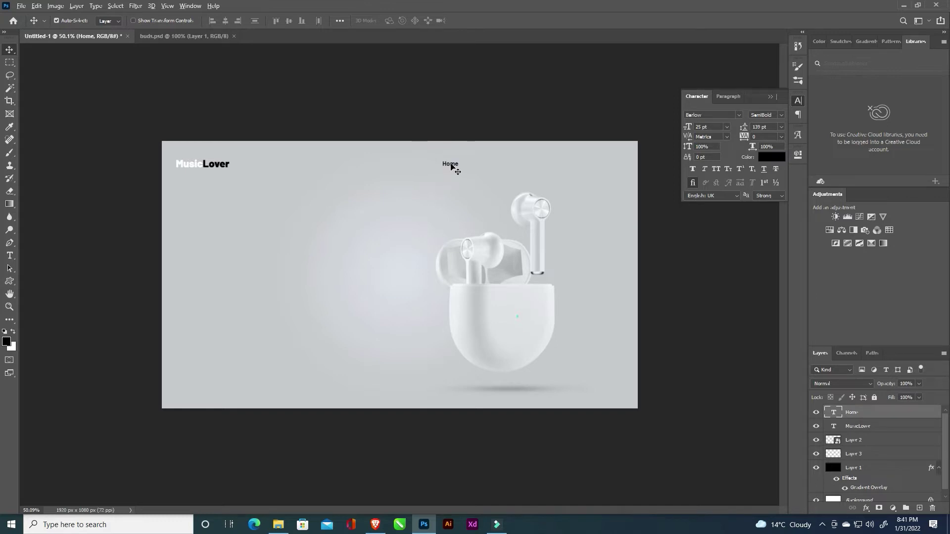
{"action": "left_click_drag", "start_coordinate": [452, 166], "coordinate": [510, 166]}
{"action": "double_click", "coordinate": [510, 164]}
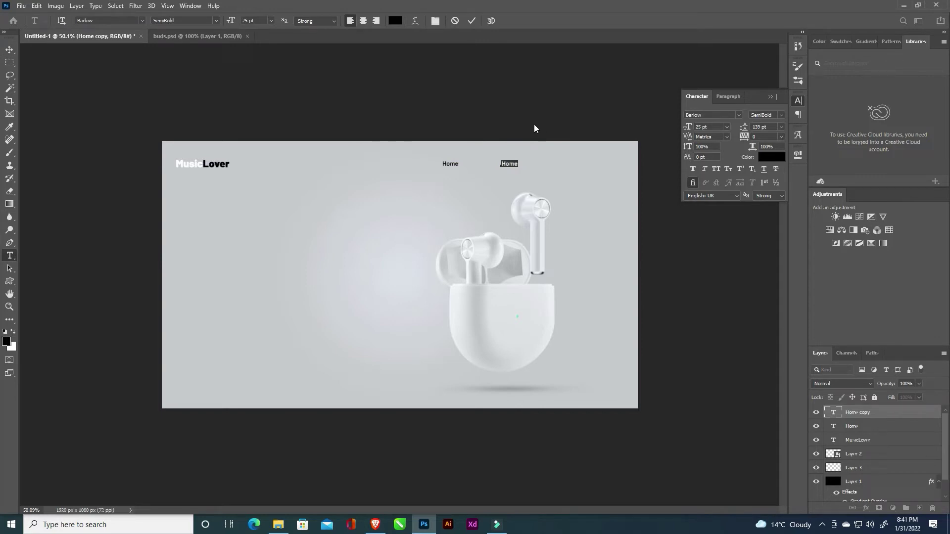
{"action": "type", "text": "a"}
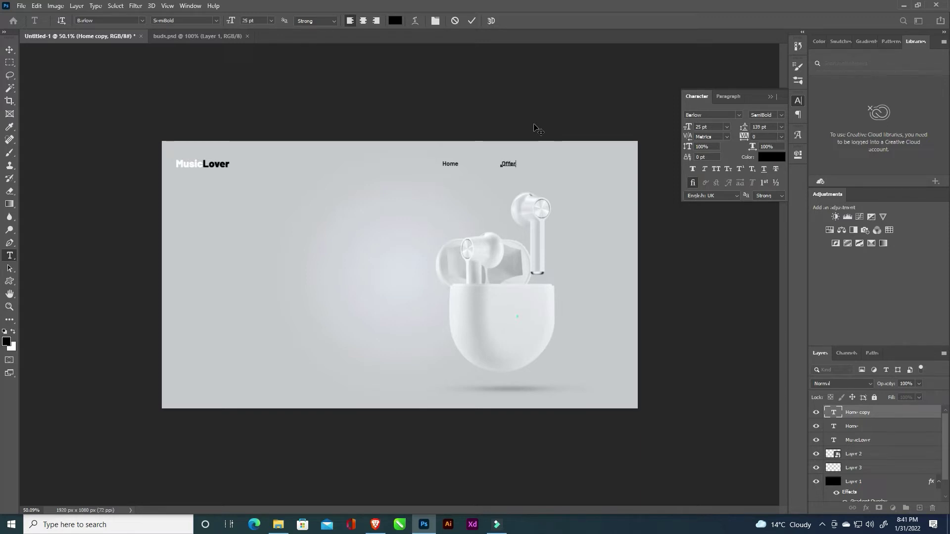
{"action": "left_click", "coordinate": [473, 22]}
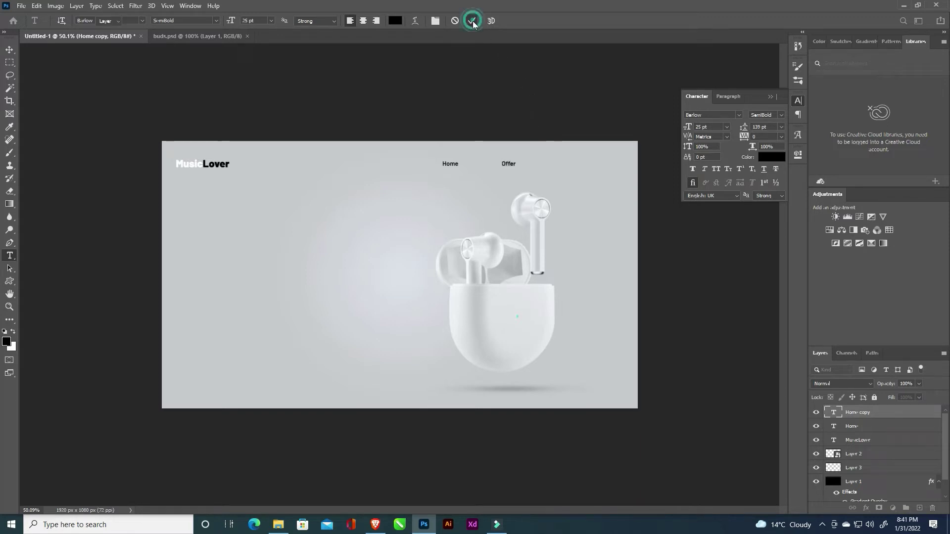
{"action": "key", "text": "v"}
Duplicate Offer further right and retype the copy as Store
{"action": "left_click_drag", "start_coordinate": [508, 165], "coordinate": [567, 168]}
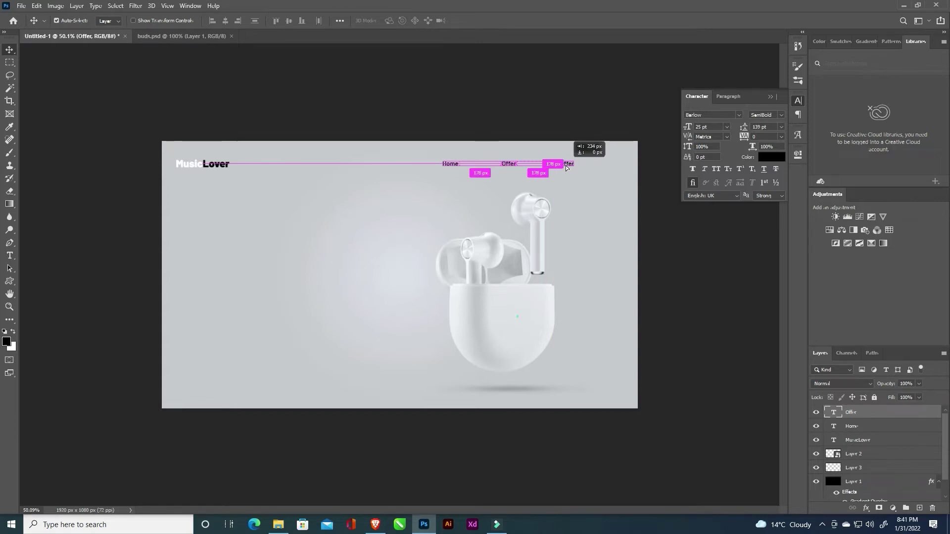
{"action": "left_click_drag", "start_coordinate": [566, 167], "coordinate": [566, 168]}
{"action": "double_click", "coordinate": [567, 167]}
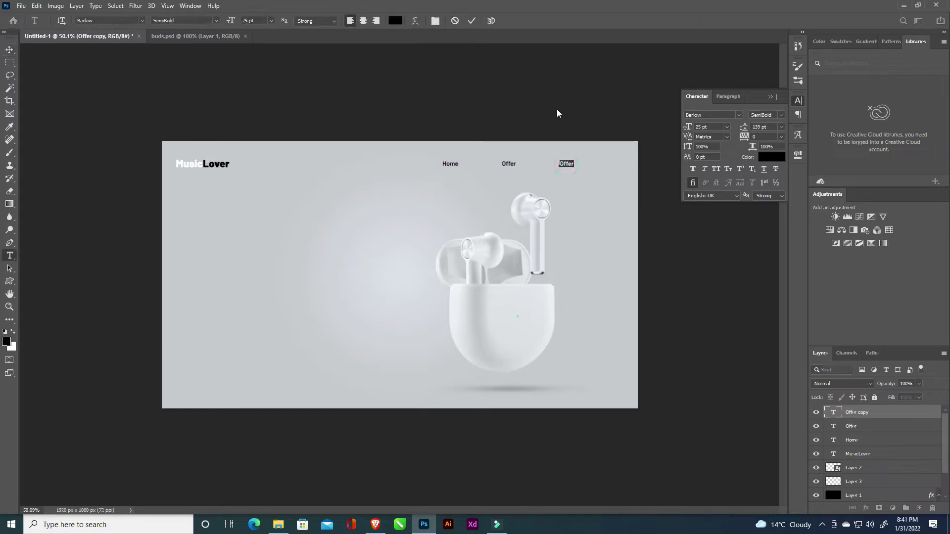
{"action": "type", "text": "St"}
{"action": "left_click", "coordinate": [471, 21]}
{"action": "key", "text": "v"}
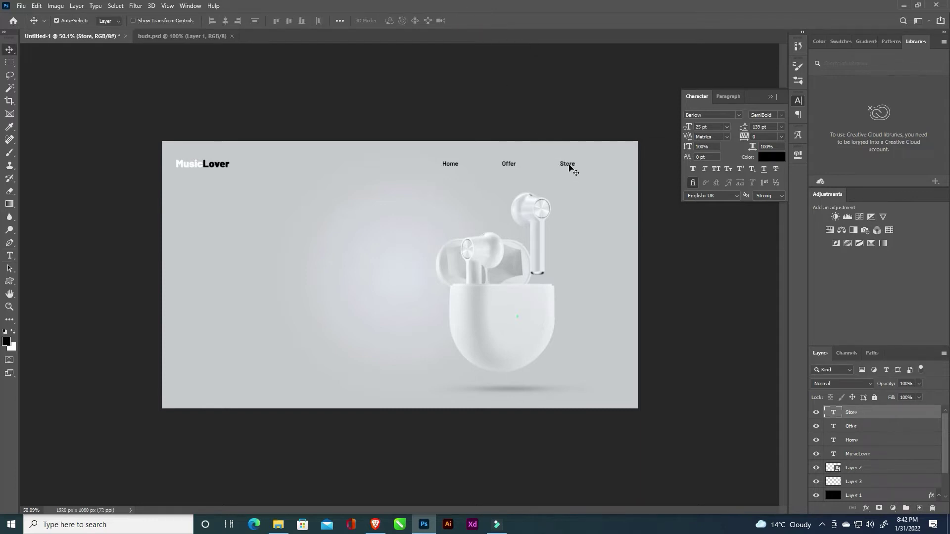
Add a fourth menu item reading Support and space the row evenly
{"action": "left_click_drag", "start_coordinate": [568, 168], "coordinate": [625, 170]}
{"action": "left_click_drag", "start_coordinate": [451, 167], "coordinate": [428, 167]}
{"action": "mouse_move", "coordinate": [511, 164]}
{"action": "left_mouse_down"}
{"action": "mouse_move", "coordinate": [519, 165]}
{"action": "mouse_move", "coordinate": [463, 165]}
{"action": "mouse_move", "coordinate": [502, 165]}
{"action": "left_mouse_up"}
{"action": "left_click_drag", "start_coordinate": [619, 164], "coordinate": [530, 162]}
{"action": "double_click", "coordinate": [537, 163]}
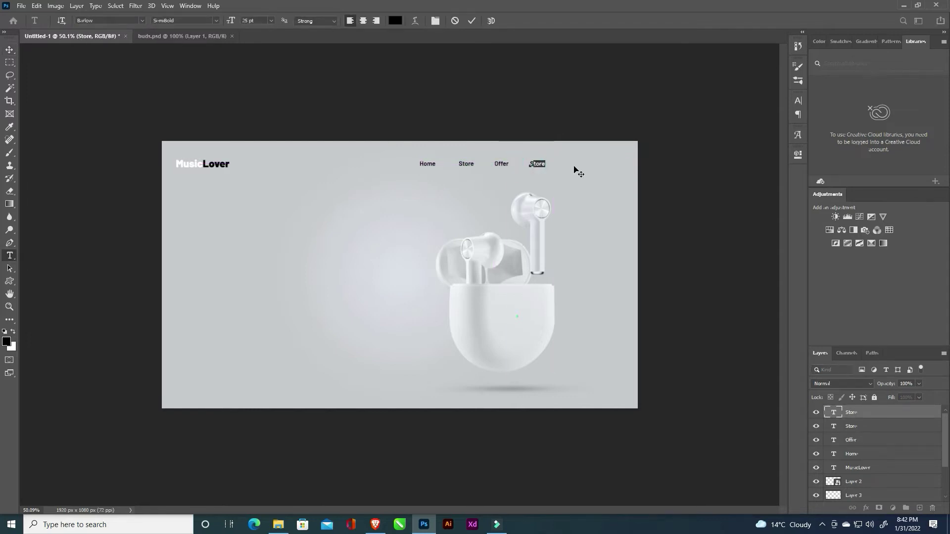
{"action": "type", "text": "upport"}
{"action": "left_click", "coordinate": [472, 20]}
{"action": "key", "text": "v"}
{"action": "scroll", "coordinate": [525, 177], "scroll_direction": "up", "scroll_amount": 1}
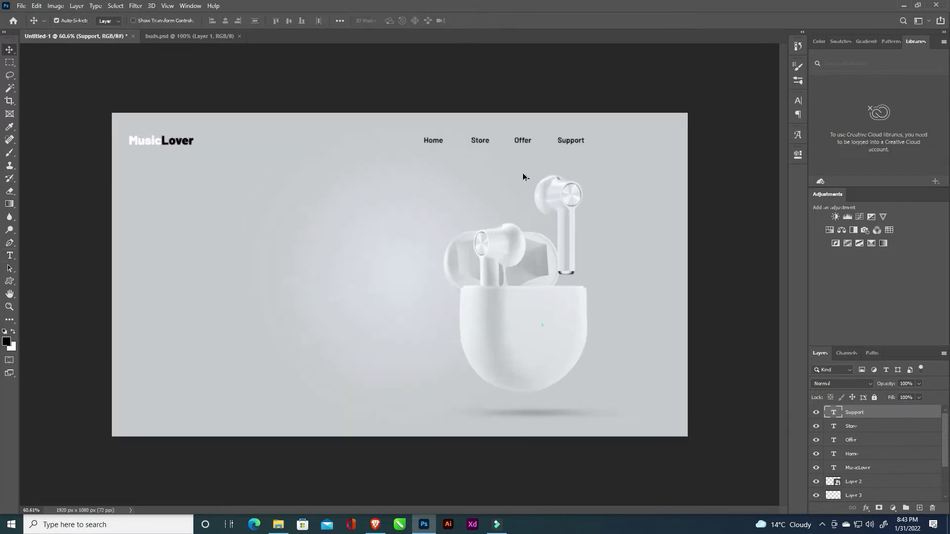
Set Home, Store, Offer and Support to Medium font weight
{"action": "left_click", "coordinate": [798, 100]}
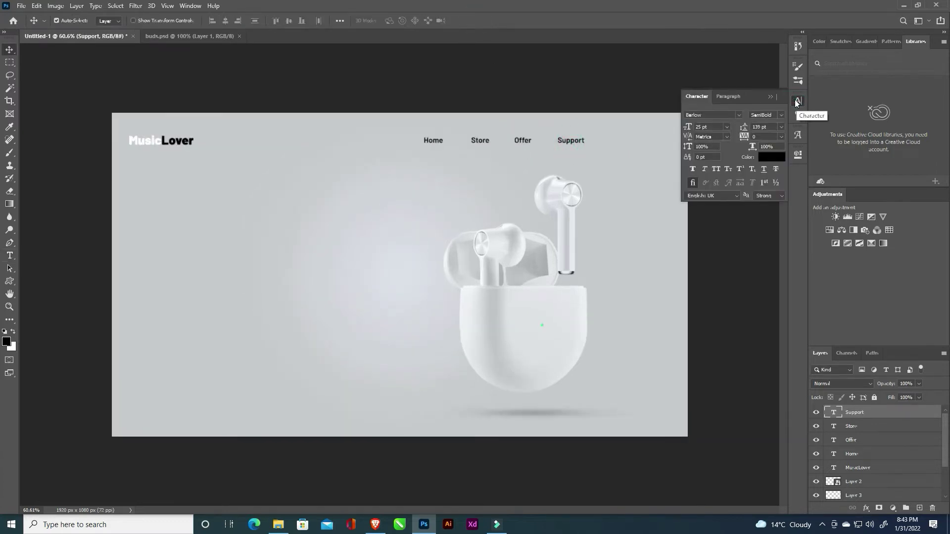
{"action": "left_click", "coordinate": [525, 143], "text": "shift"}
{"action": "left_click", "coordinate": [480, 140], "text": "shift"}
{"action": "left_click", "coordinate": [434, 141], "text": "shift"}
{"action": "left_click", "coordinate": [781, 115]}
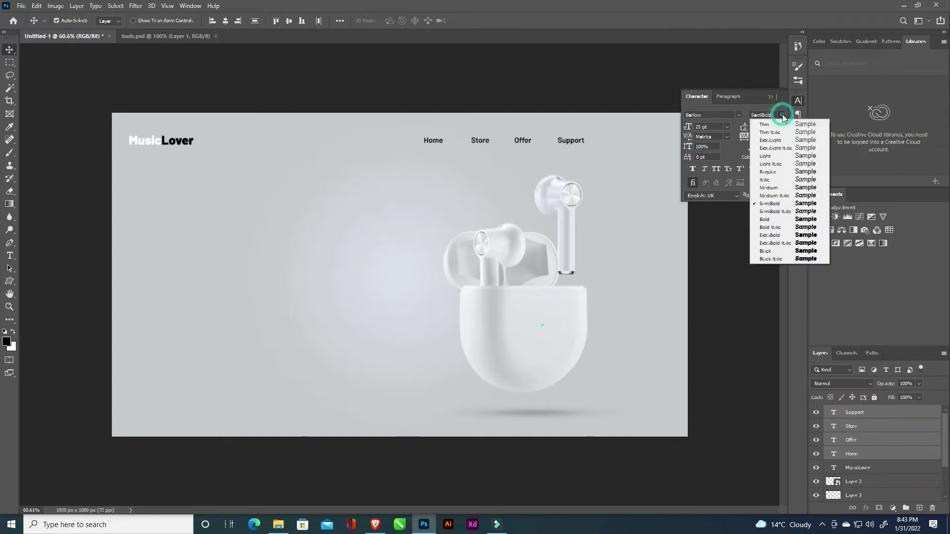
{"action": "left_click", "coordinate": [775, 189]}
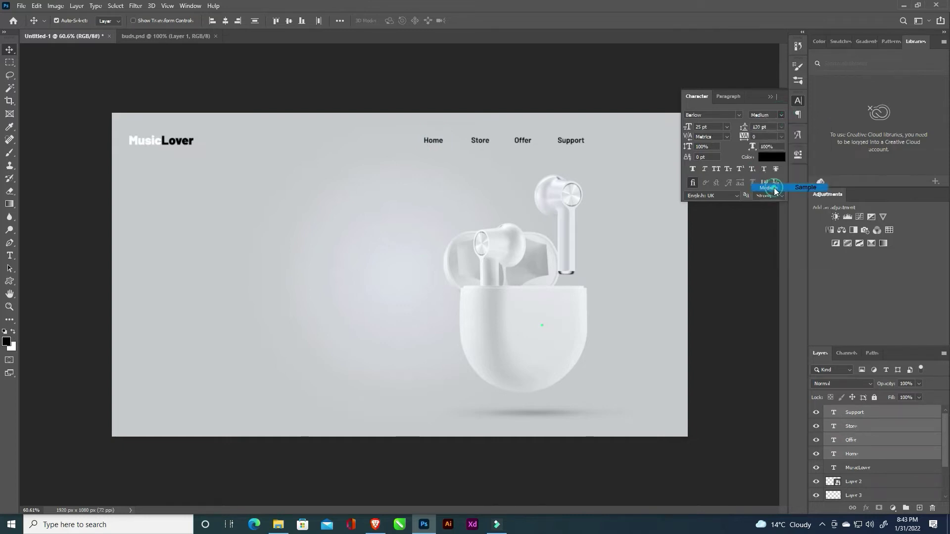
{"action": "left_click", "coordinate": [609, 97]}
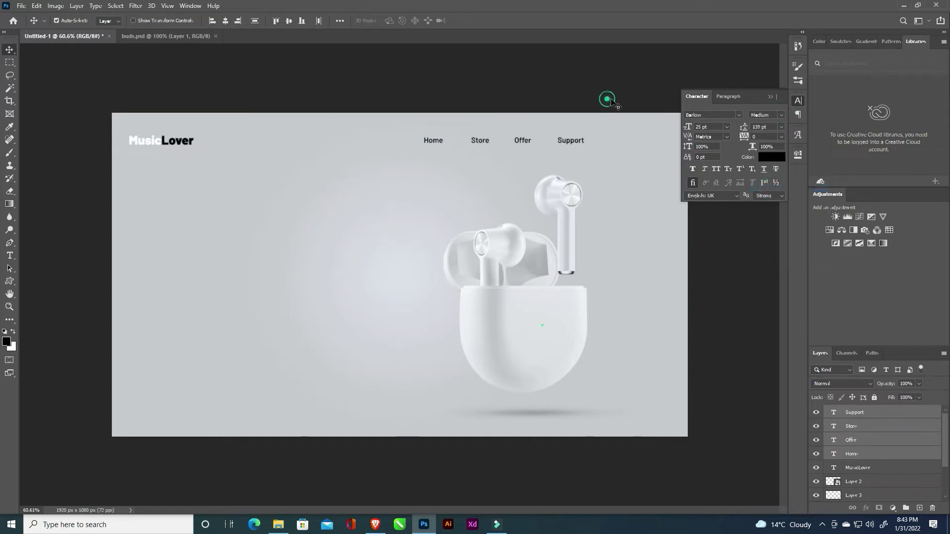
{"action": "left_click", "coordinate": [770, 97]}
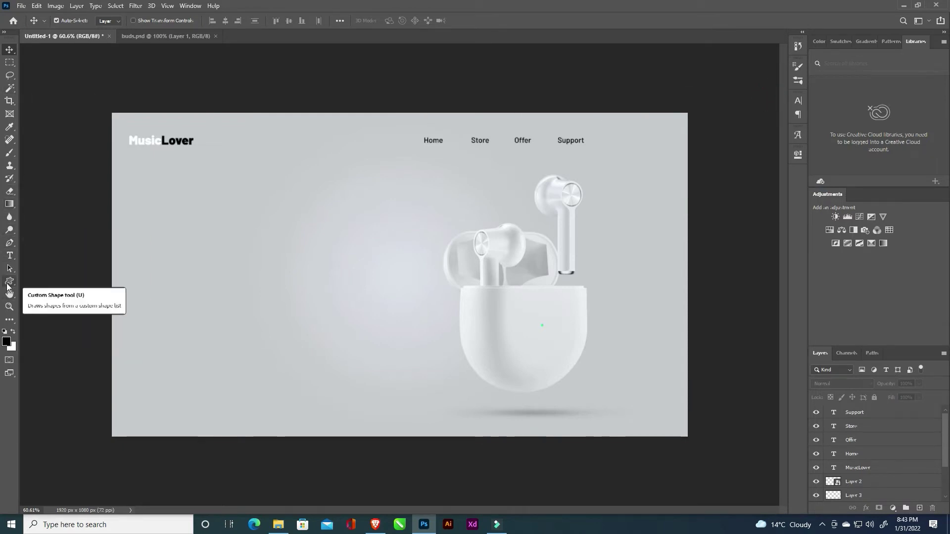
Draw a black rectangle and place a copy of the Home text on it, above the rectangle
{"action": "left_click", "coordinate": [9, 281]}
{"action": "left_click", "coordinate": [47, 281]}
{"action": "left_click_drag", "start_coordinate": [325, 178], "coordinate": [387, 198]}
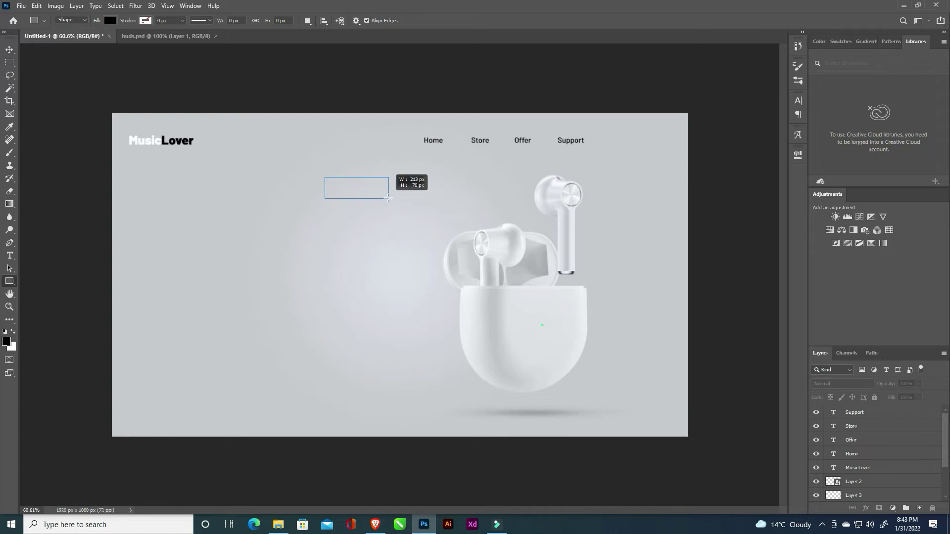
{"action": "left_click", "coordinate": [774, 146]}
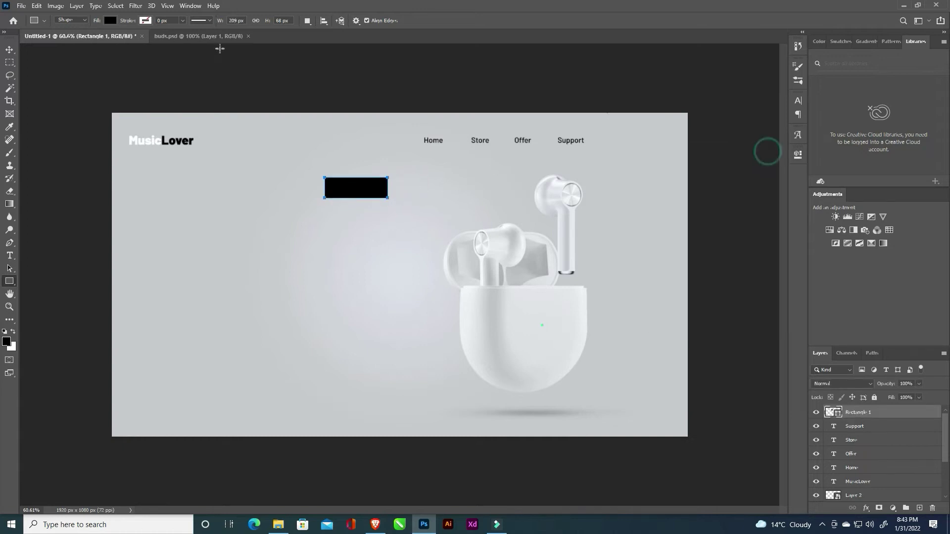
{"action": "left_click", "coordinate": [9, 50]}
{"action": "left_click_drag", "start_coordinate": [433, 140], "coordinate": [356, 188]}
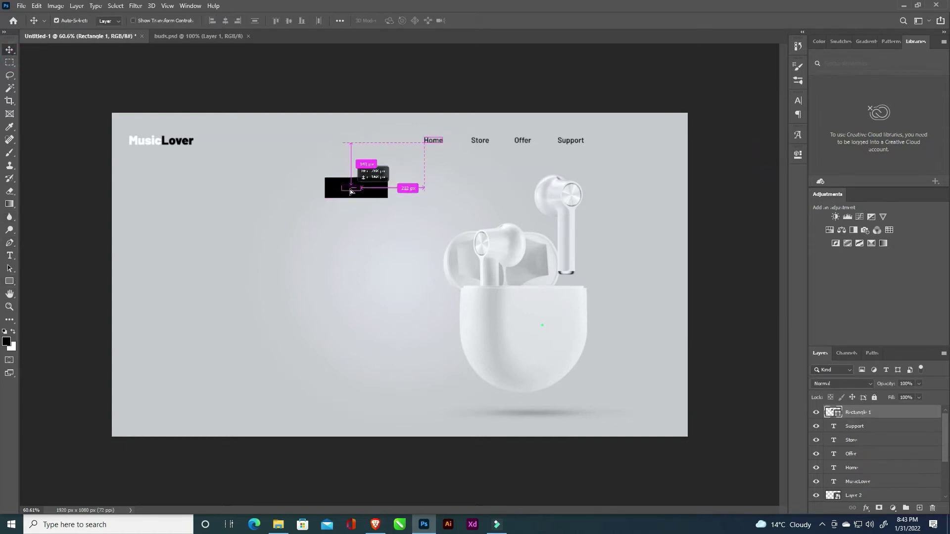
{"action": "left_click_drag", "start_coordinate": [878, 469], "coordinate": [878, 408]}
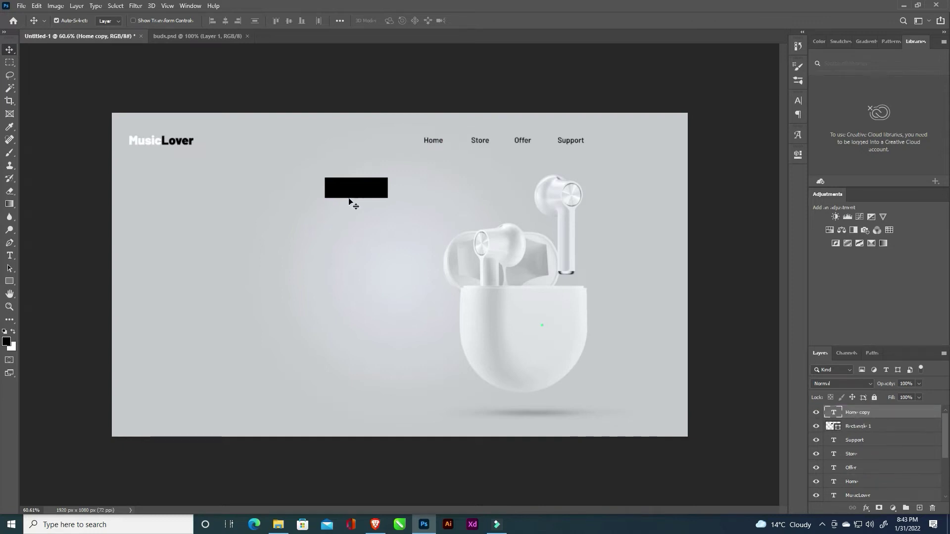
Change the copied text to Sign In and colour it white (#ffffff)
{"action": "key", "text": "t"}
{"action": "left_click", "coordinate": [358, 187]}
{"action": "key", "text": "ctrl+a"}
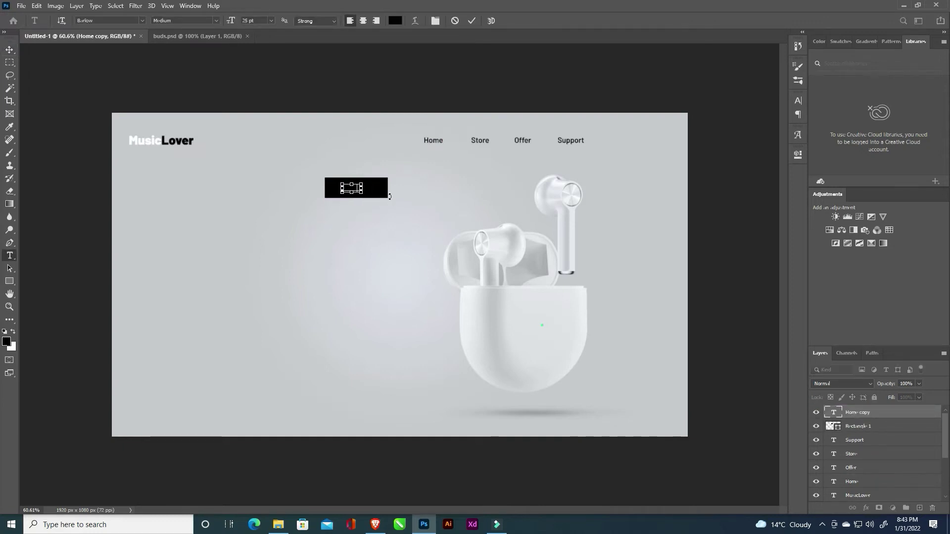
{"action": "key", "text": "BackSpace"}
{"action": "type", "text": "ho"}
{"action": "key", "text": "ctrl+a"}
{"action": "left_click", "coordinate": [396, 21]}
{"action": "type", "text": "ffffff"}
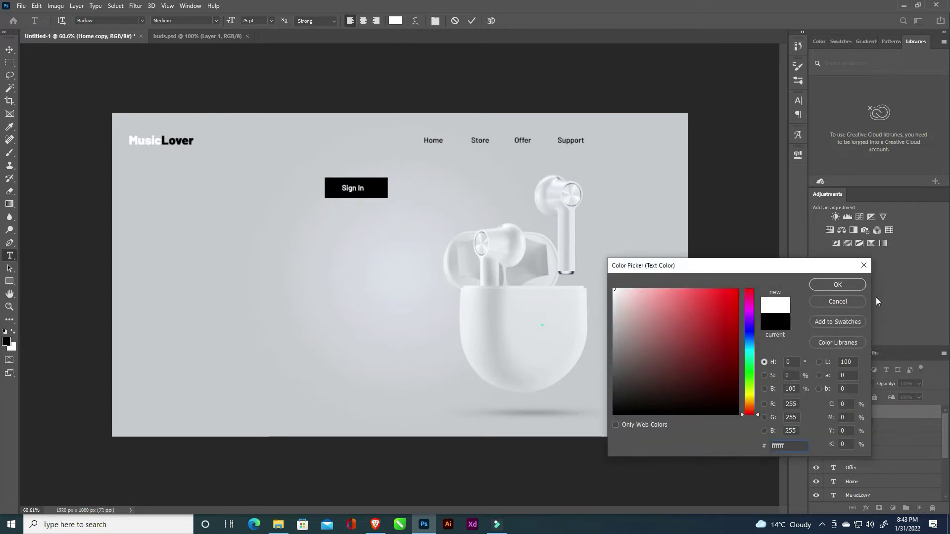
{"action": "left_click", "coordinate": [838, 285]}
{"action": "left_click", "coordinate": [471, 21]}
Centre Sign In on the rectangle, move the button to the nav row's right end, and shrink it
{"action": "key", "text": "v"}
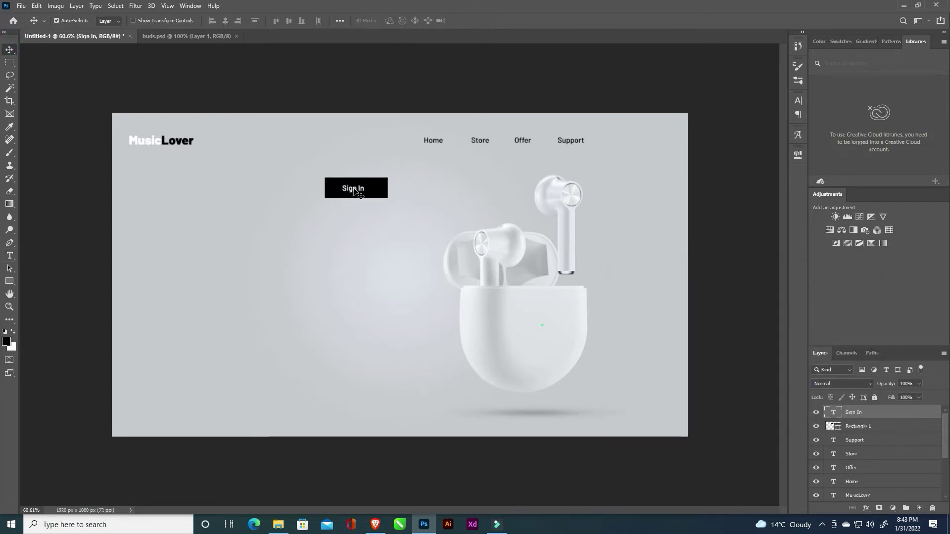
{"action": "left_click", "coordinate": [374, 188], "text": "shift"}
{"action": "left_click", "coordinate": [225, 20]}
{"action": "left_click", "coordinate": [289, 20]}
{"action": "mouse_move", "coordinate": [355, 190]}
{"action": "left_mouse_down"}
{"action": "mouse_move", "coordinate": [640, 141]}
{"action": "mouse_move", "coordinate": [617, 147]}
{"action": "left_mouse_up"}
{"action": "key", "text": "ctrl+t"}
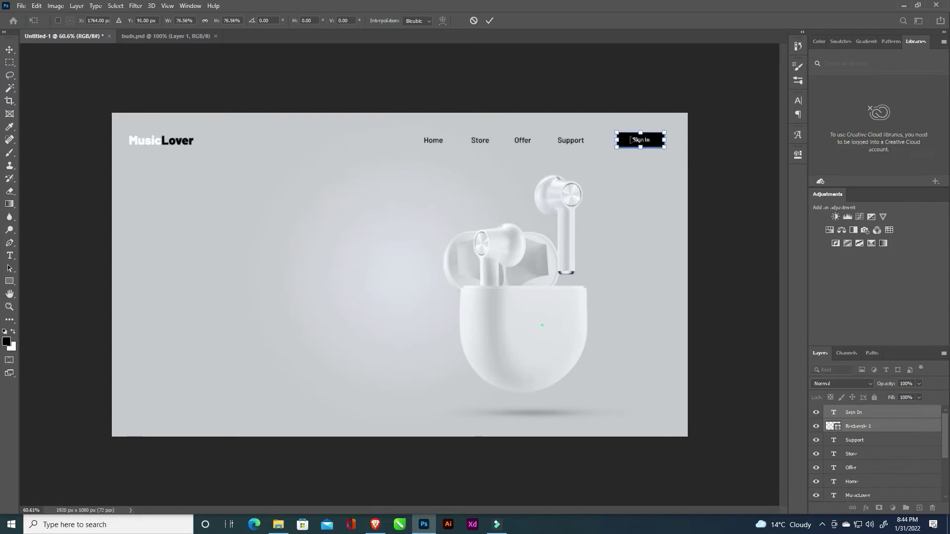
{"action": "left_click", "coordinate": [491, 21]}
Set the Sign In text size to 24 pt
{"action": "left_click", "coordinate": [641, 140]}
{"action": "left_click", "coordinate": [802, 103]}
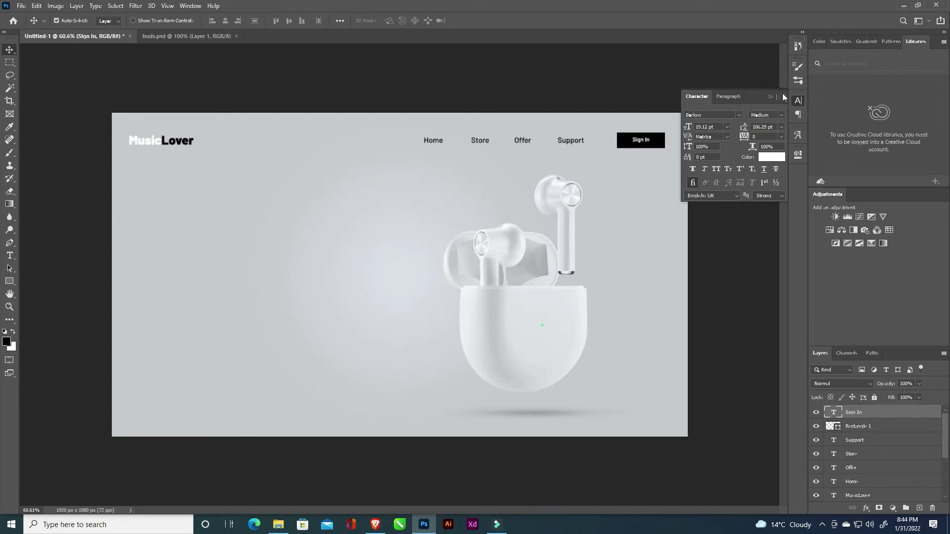
{"action": "left_click", "coordinate": [770, 96]}
{"action": "double_click", "coordinate": [641, 142]}
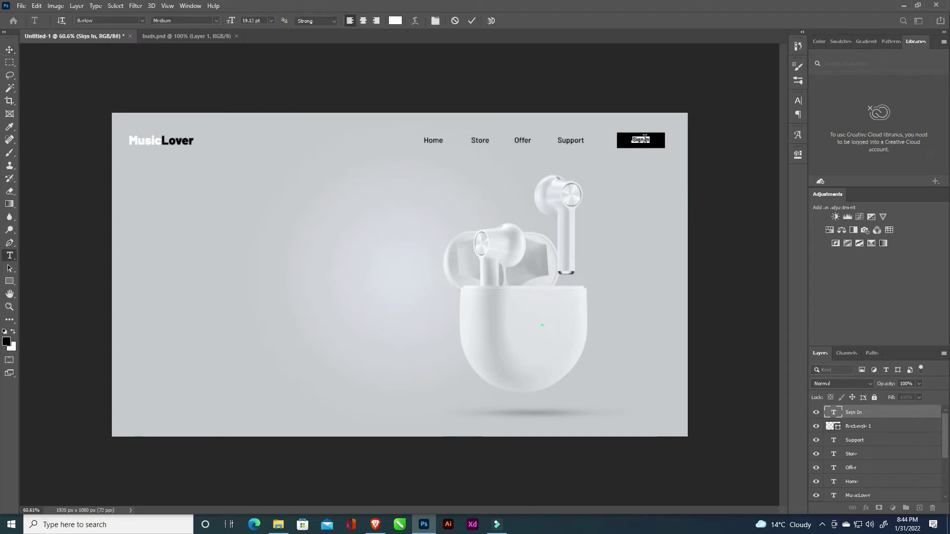
{"action": "left_click", "coordinate": [798, 100]}
{"action": "left_click", "coordinate": [702, 127]}
{"action": "type", "text": "24"}
{"action": "key", "text": "Return"}
{"action": "left_click", "coordinate": [472, 20]}
Re-centre Sign In horizontally on its black box and select both button layers
{"action": "key", "text": "v"}
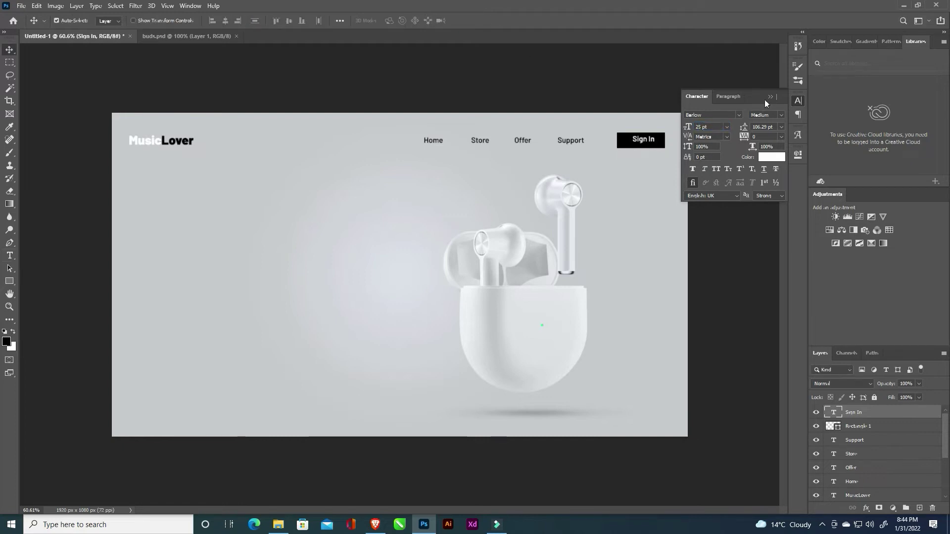
{"action": "key", "text": "ctrl+plus"}
{"action": "left_click", "coordinate": [679, 117], "text": "shift"}
{"action": "left_click", "coordinate": [225, 20]}
{"action": "left_click", "coordinate": [534, 72]}
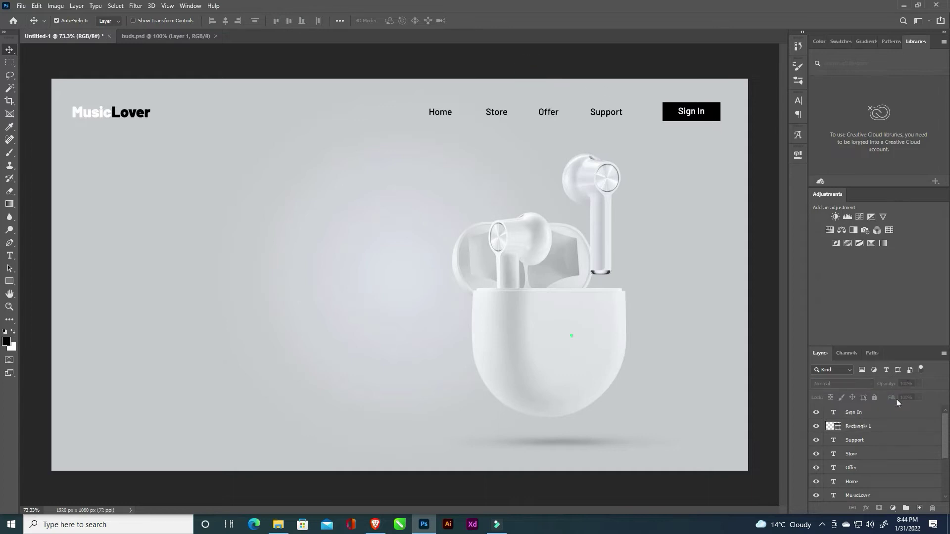
Group the Sign In text with its rectangle, then try and undo centring with the MusicLover logo
{"action": "left_click", "coordinate": [871, 426]}
{"action": "key", "text": "ctrl+g"}
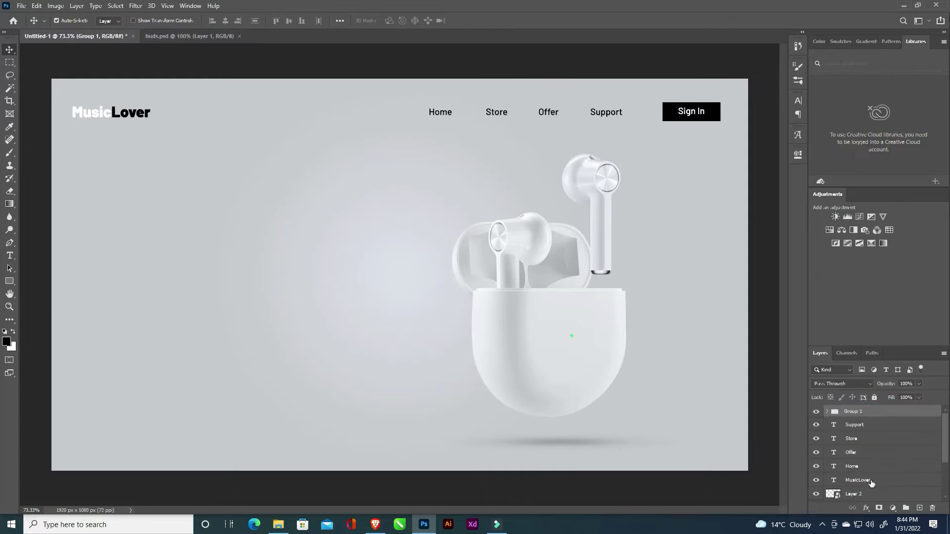
{"action": "left_click", "coordinate": [871, 481], "text": "ctrl"}
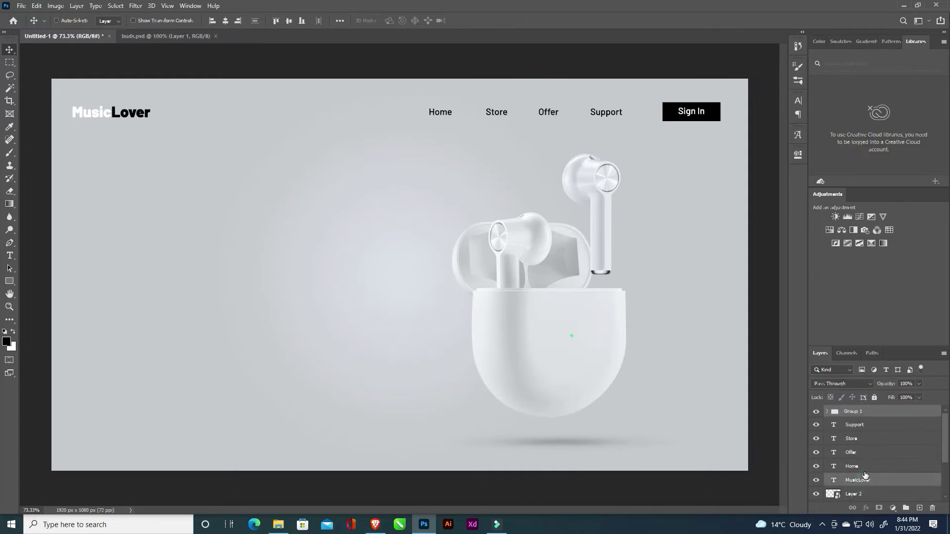
{"action": "mouse_move", "coordinate": [865, 475]}
{"action": "left_mouse_down"}
{"action": "mouse_move", "coordinate": [875, 466]}
{"action": "mouse_move", "coordinate": [877, 482]}
{"action": "left_mouse_up"}
{"action": "key", "text": "ctrl+a"}
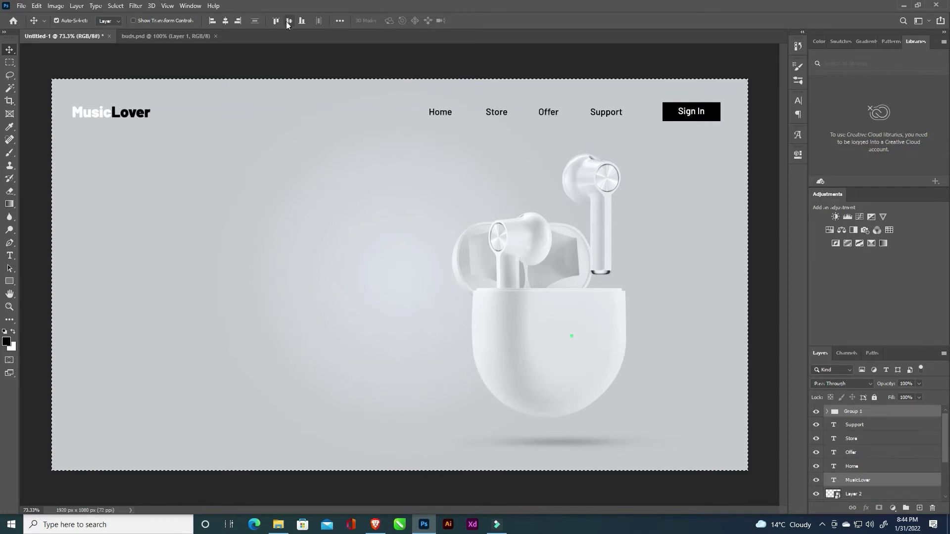
{"action": "left_click", "coordinate": [225, 21]}
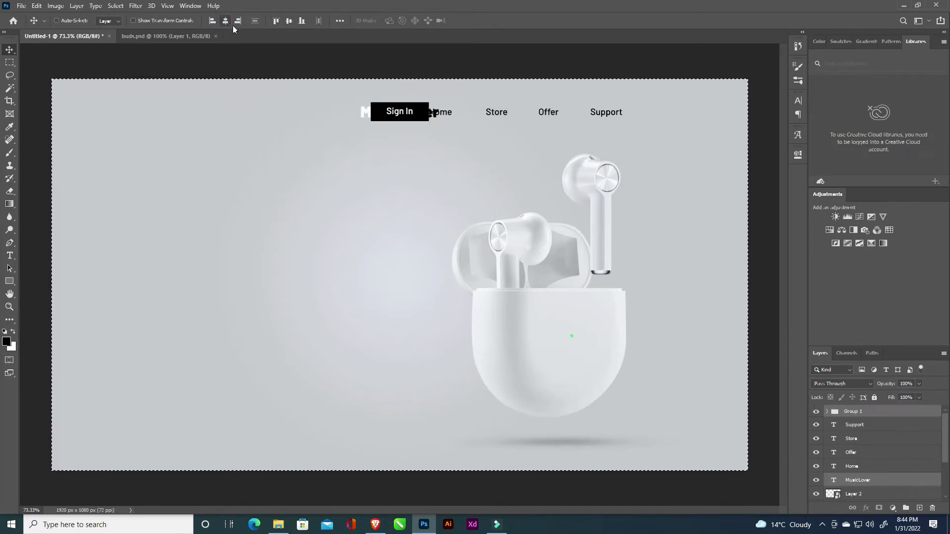
{"action": "key", "text": "ctrl+z"}
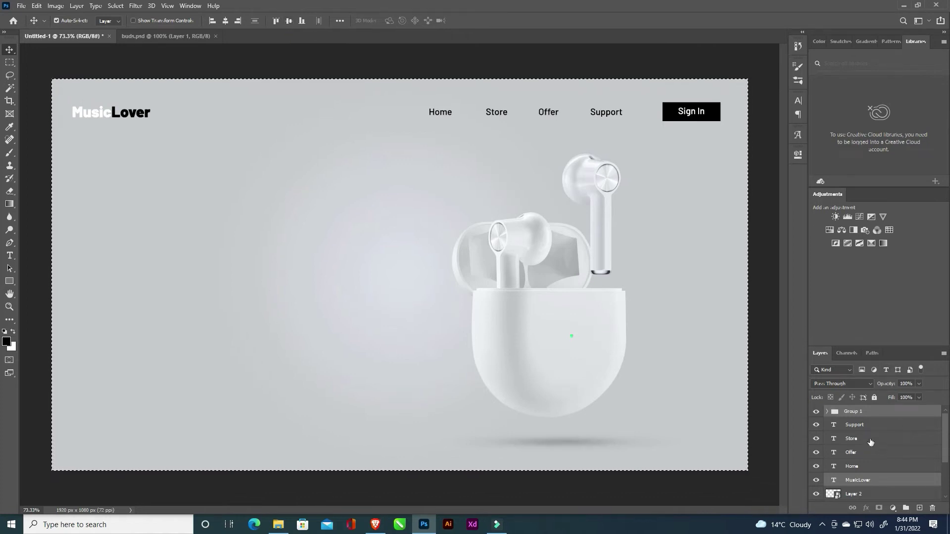
Temporarily group the button with MusicLover to centre them horizontally, then ungroup
{"action": "left_click_drag", "start_coordinate": [883, 411], "coordinate": [881, 474]}
{"action": "left_click", "coordinate": [881, 482], "text": "shift"}
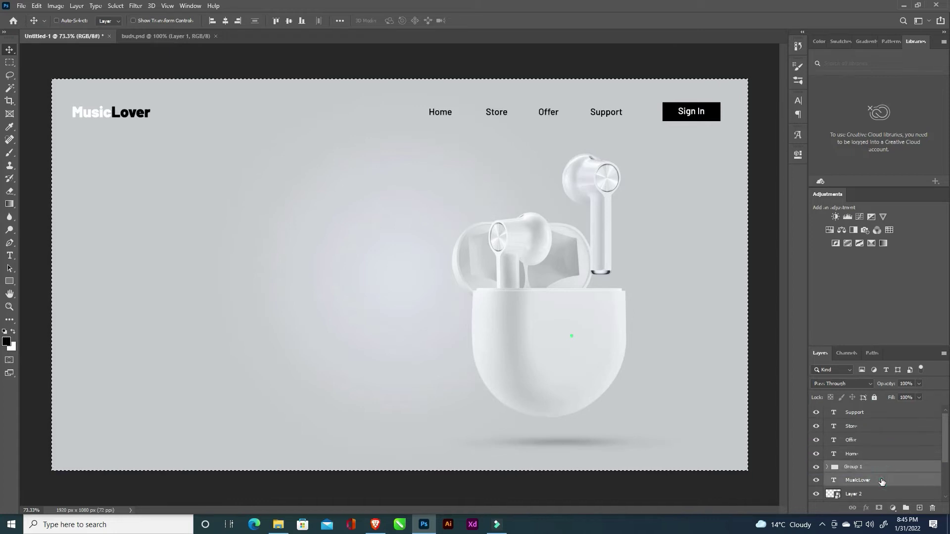
{"action": "key", "text": "ctrl+g"}
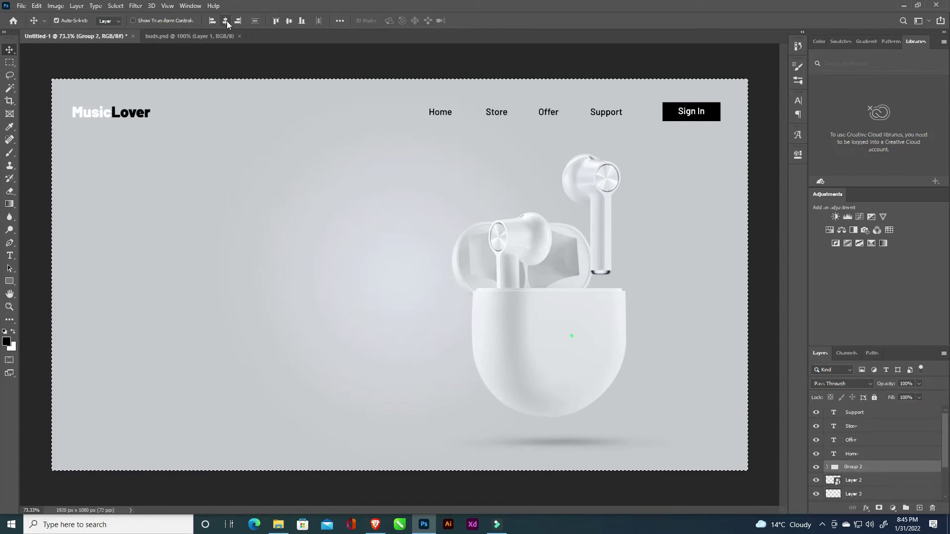
{"action": "left_click", "coordinate": [225, 20]}
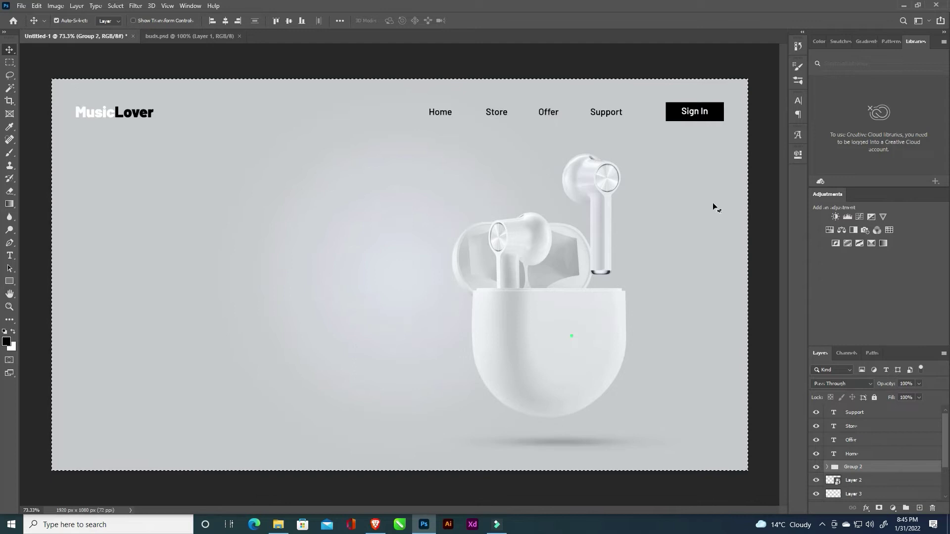
{"action": "key", "text": "ctrl+d"}
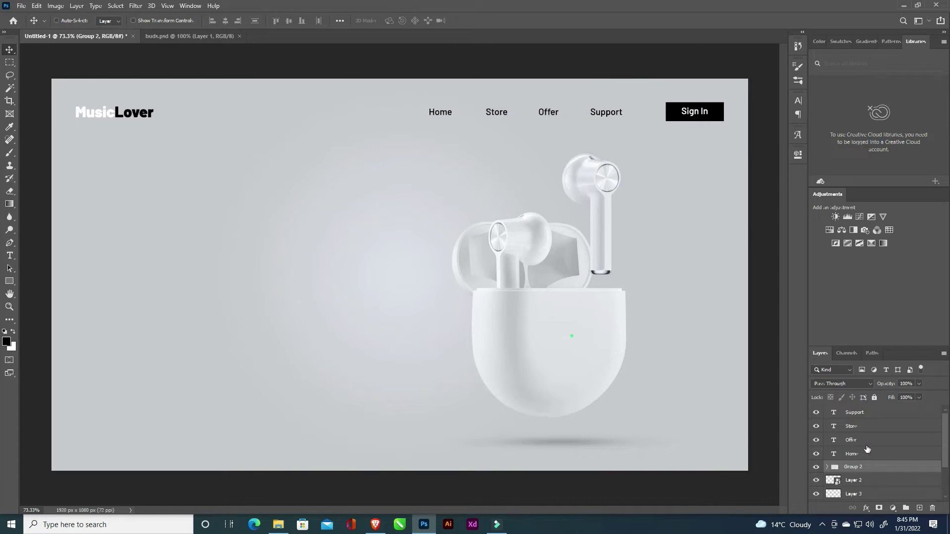
{"action": "key", "text": "ctrl+shift+g"}
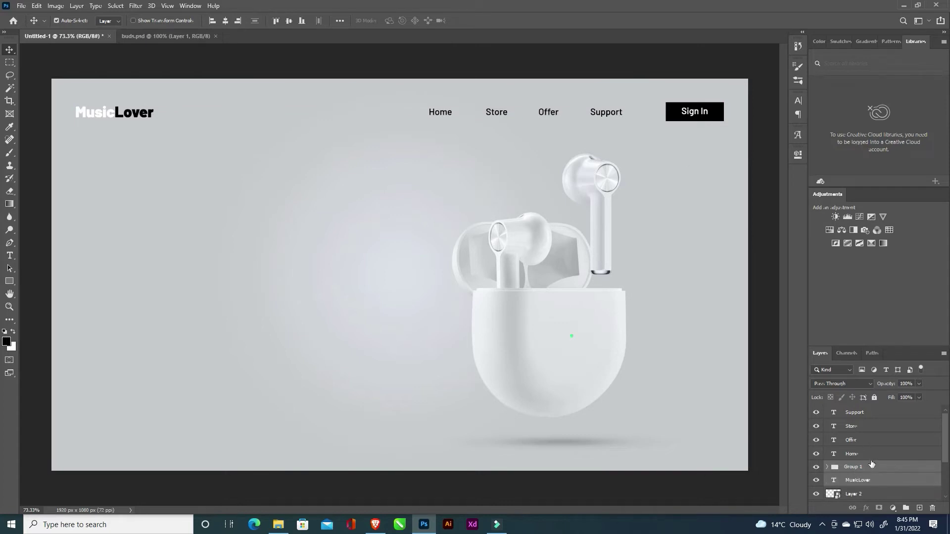
Rename the button group from Group 1 to 'Sign in'
{"action": "left_click", "coordinate": [873, 467]}
{"action": "double_click", "coordinate": [855, 468]}
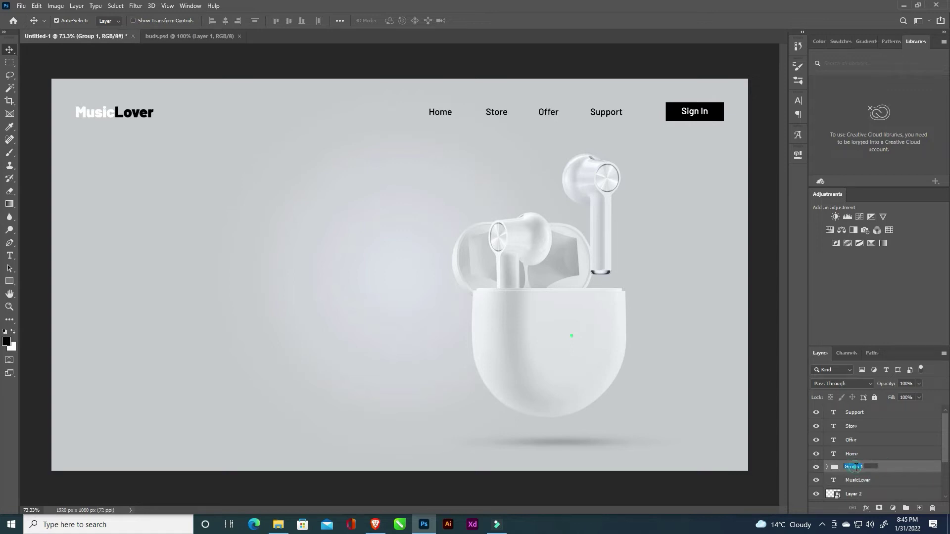
{"action": "type", "text": "Sign in"}
{"action": "key", "text": "Return"}
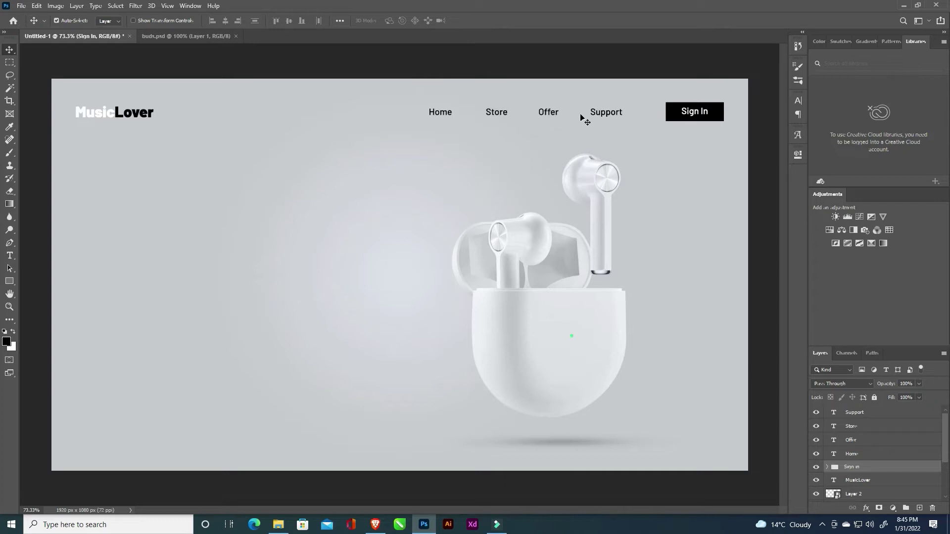
Shift the Support, Offer, Store and Home links rightward toward the Sign In button
{"action": "left_click_drag", "start_coordinate": [614, 116], "coordinate": [625, 114]}
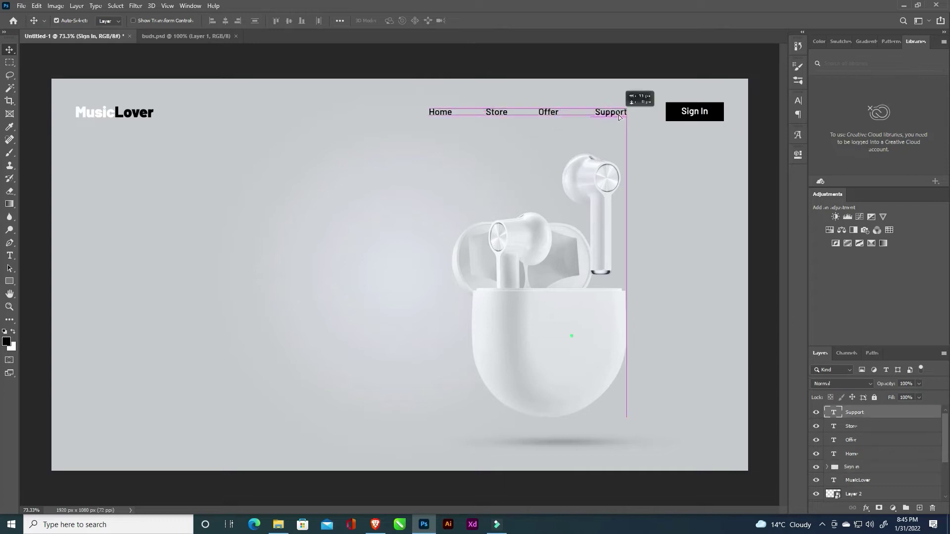
{"action": "left_click_drag", "start_coordinate": [556, 117], "coordinate": [571, 120]}
{"action": "left_click_drag", "start_coordinate": [501, 117], "coordinate": [521, 115]}
{"action": "left_click_drag", "start_coordinate": [448, 117], "coordinate": [473, 114]}
{"action": "left_click", "coordinate": [513, 61]}
{"action": "scroll", "coordinate": [400, 276], "scroll_direction": "down", "scroll_amount": 2}
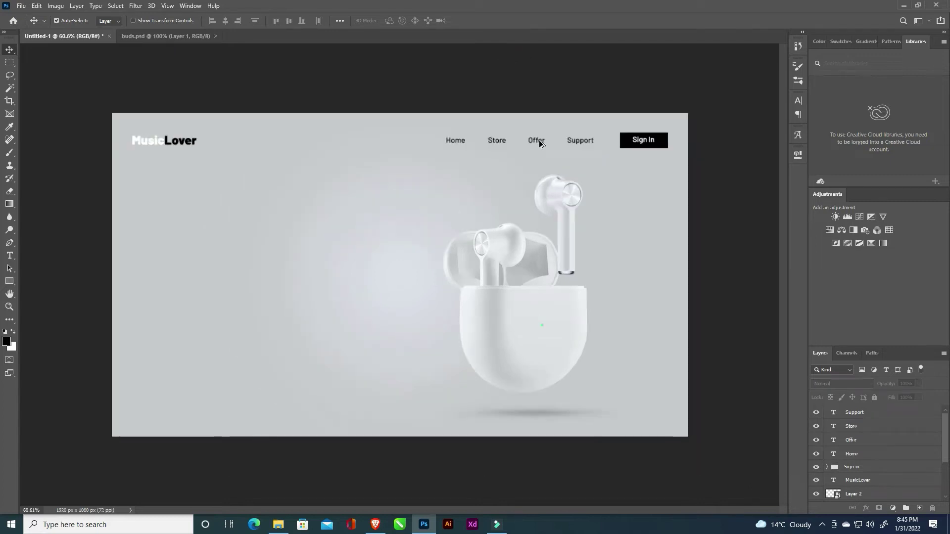
{"action": "key", "text": "ctrl+plus"}
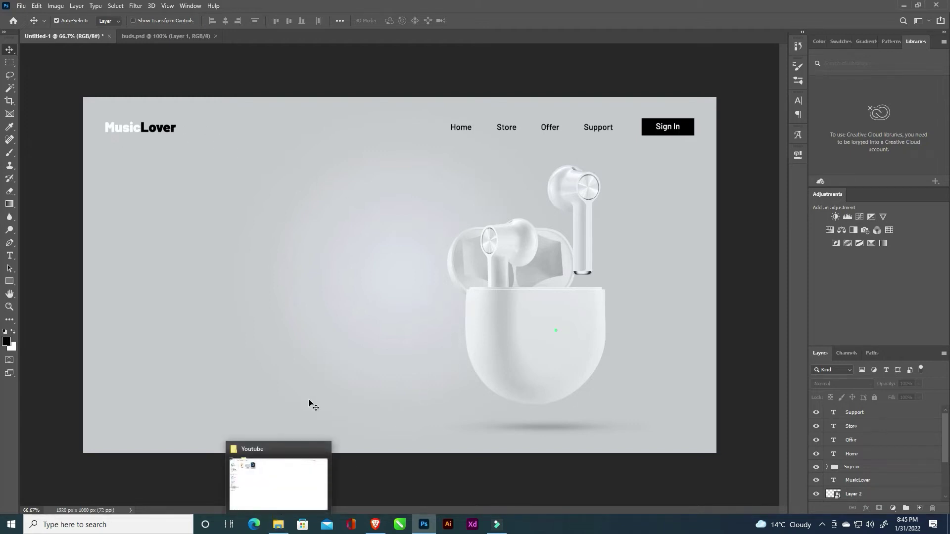
Open CONTENT.txt from the Video1 folder and select the headline 'Set Your music free'
{"action": "left_click", "coordinate": [285, 529]}
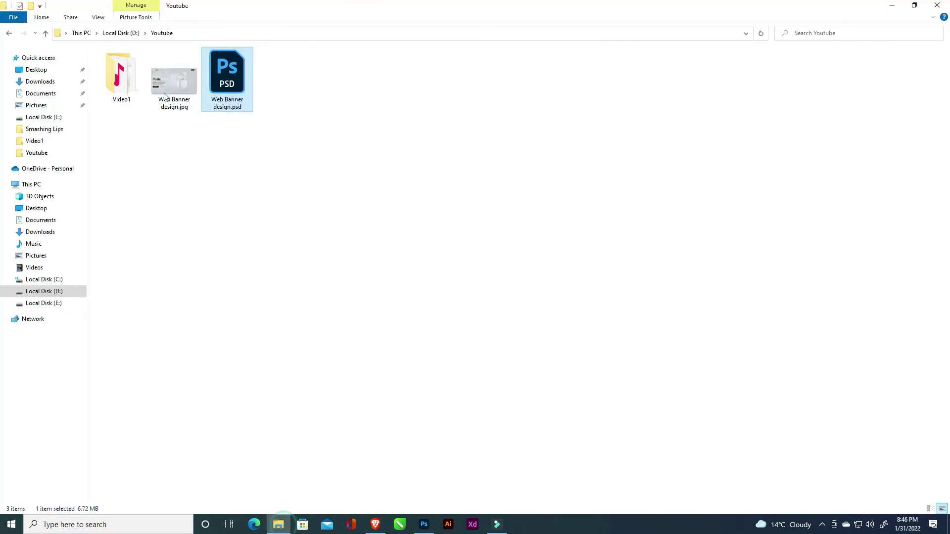
{"action": "double_click", "coordinate": [133, 81]}
{"action": "left_click", "coordinate": [274, 108]}
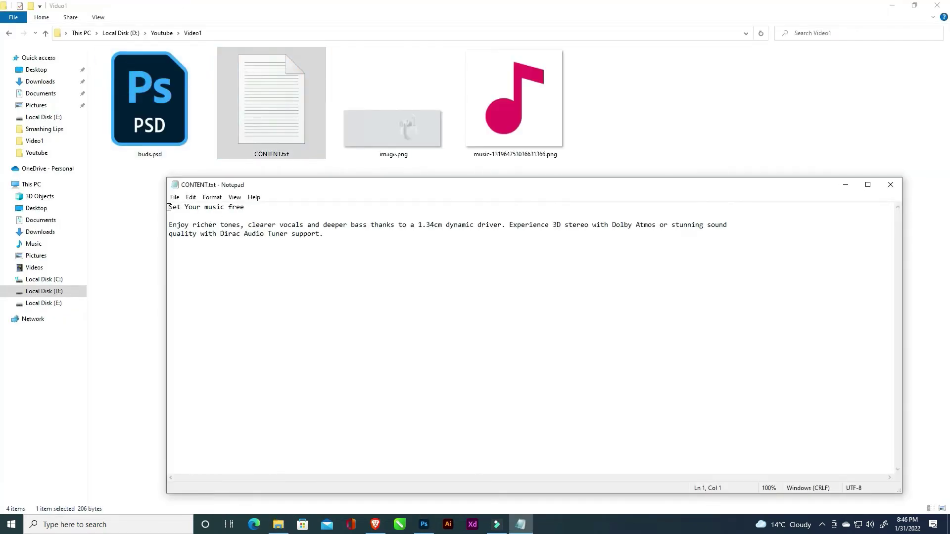
{"action": "left_click_drag", "start_coordinate": [169, 207], "coordinate": [252, 211]}
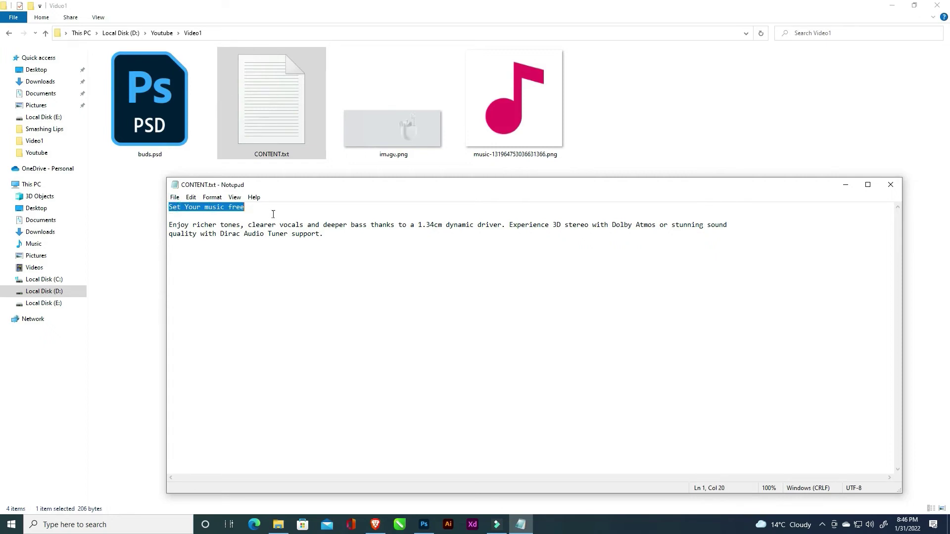
{"action": "key", "text": "alt+Tab"}
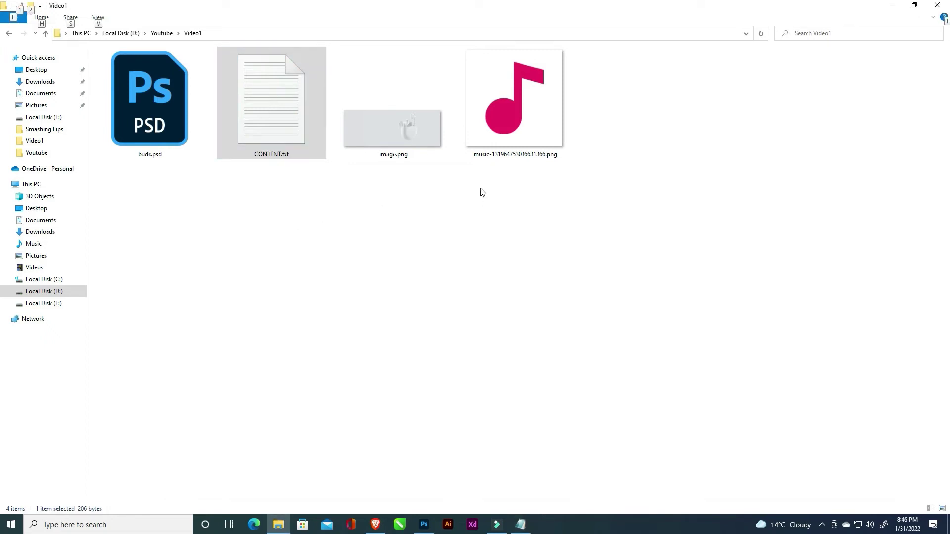
{"action": "key", "text": "alt+Tab"}
{"action": "key", "text": "alt+Tab"}
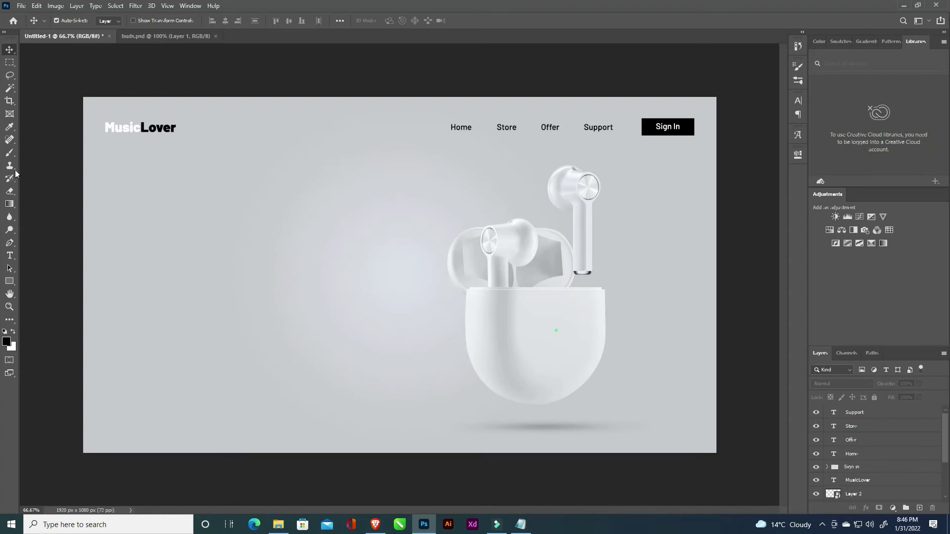
Paste the headline as new text left of the earbuds, split onto two lines with Auto leading
{"action": "left_click", "coordinate": [10, 255]}
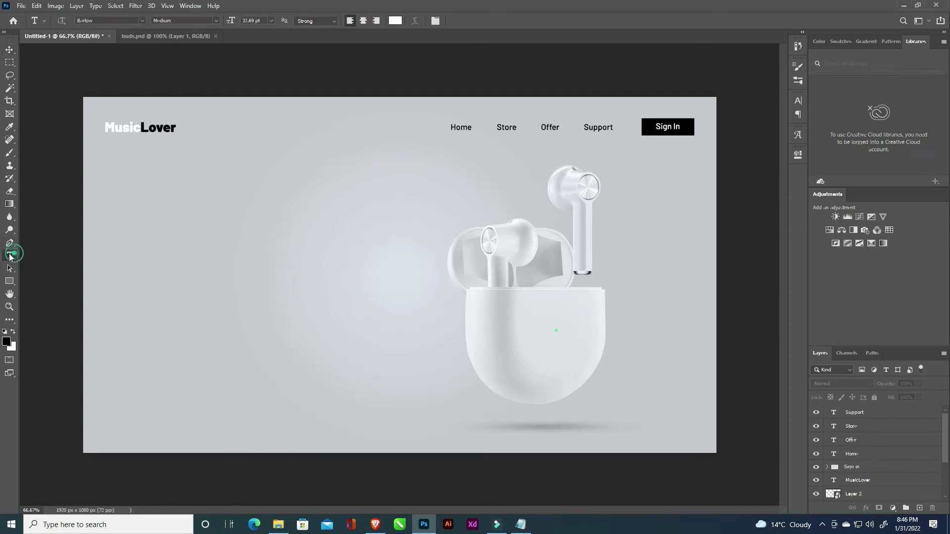
{"action": "left_click", "coordinate": [144, 238]}
{"action": "key", "text": "ctrl+v"}
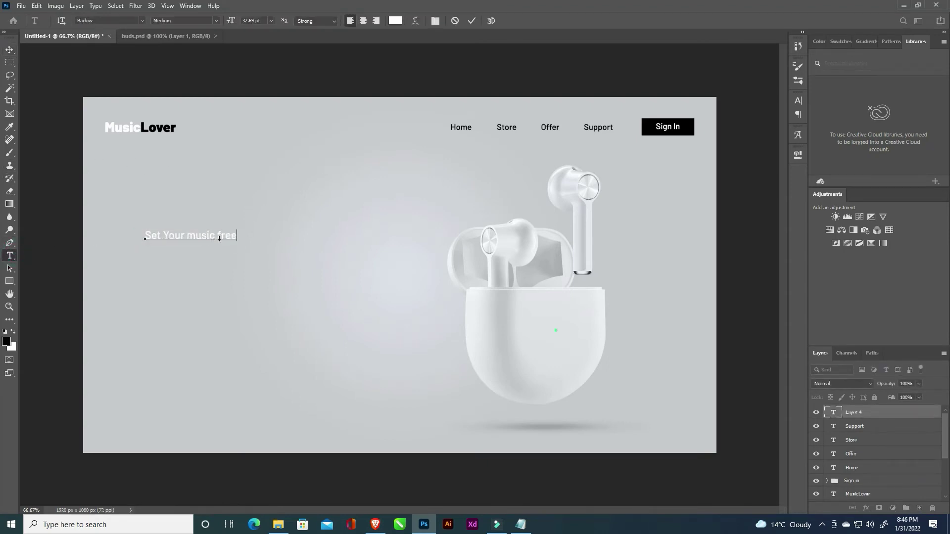
{"action": "key", "text": "Return"}
{"action": "key", "text": "ctrl+a"}
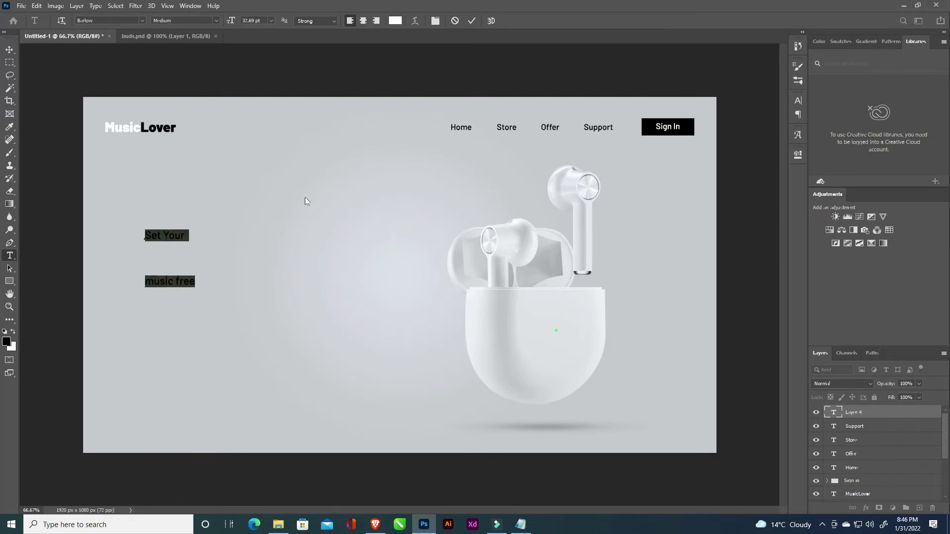
{"action": "left_click", "coordinate": [798, 101]}
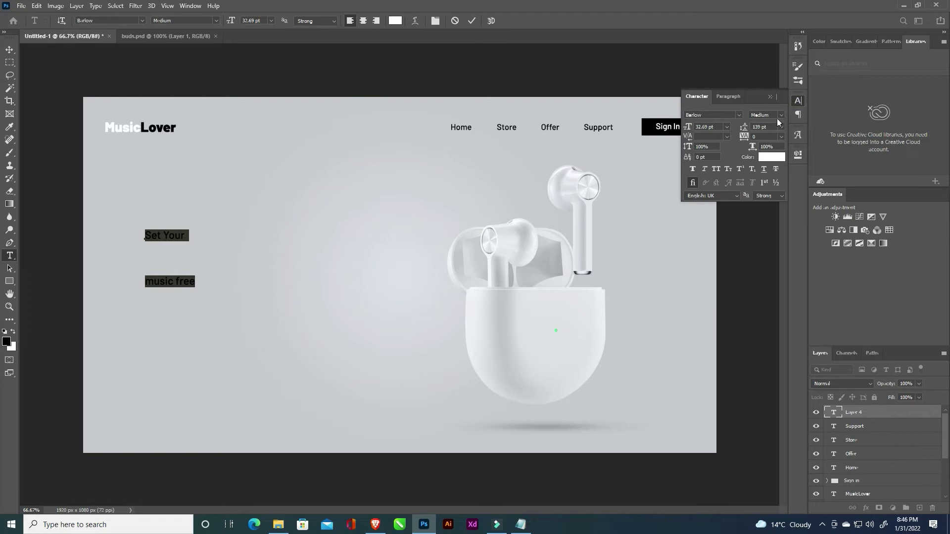
{"action": "left_click", "coordinate": [781, 126]}
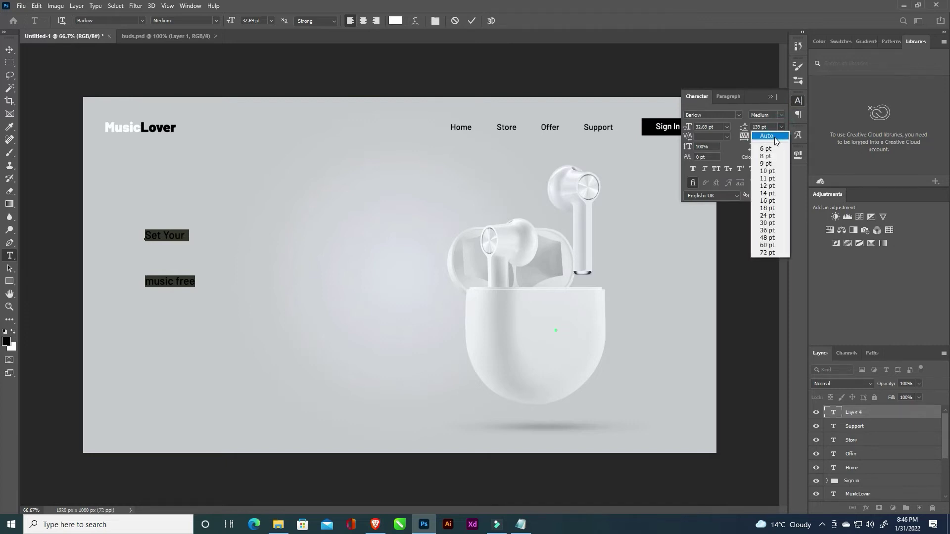
{"action": "left_click", "coordinate": [774, 138]}
Capitalise 'Music Free' and make the whole headline ExtraBold at about 122 pt
{"action": "left_click", "coordinate": [156, 250]}
{"action": "left_click_drag", "start_coordinate": [145, 248], "coordinate": [151, 249]}
{"action": "type", "text": "M"}
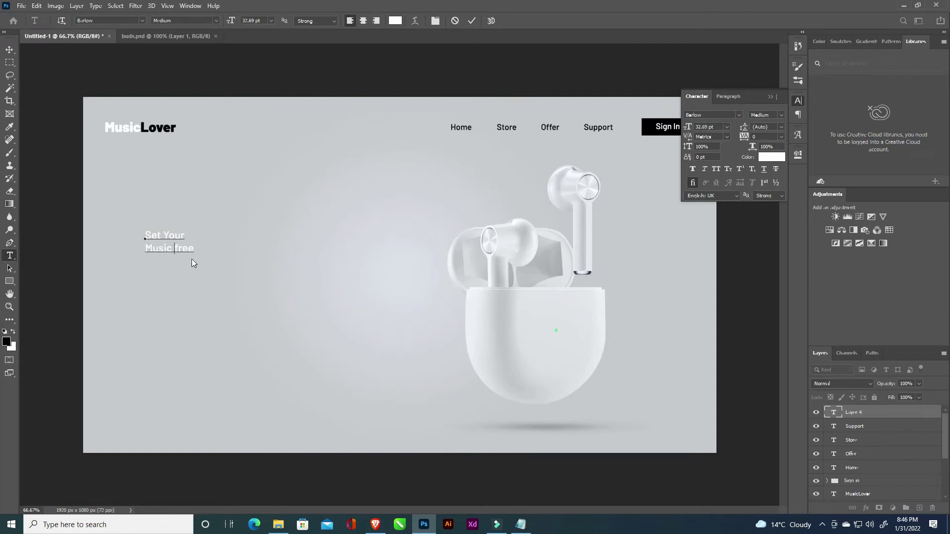
{"action": "type", "text": "F"}
{"action": "key", "text": "ctrl+a"}
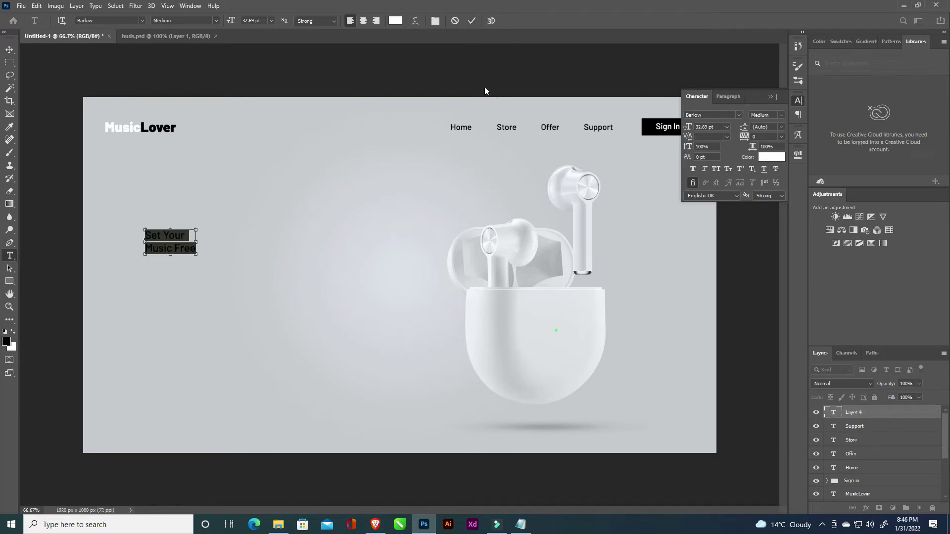
{"action": "left_click", "coordinate": [781, 116]}
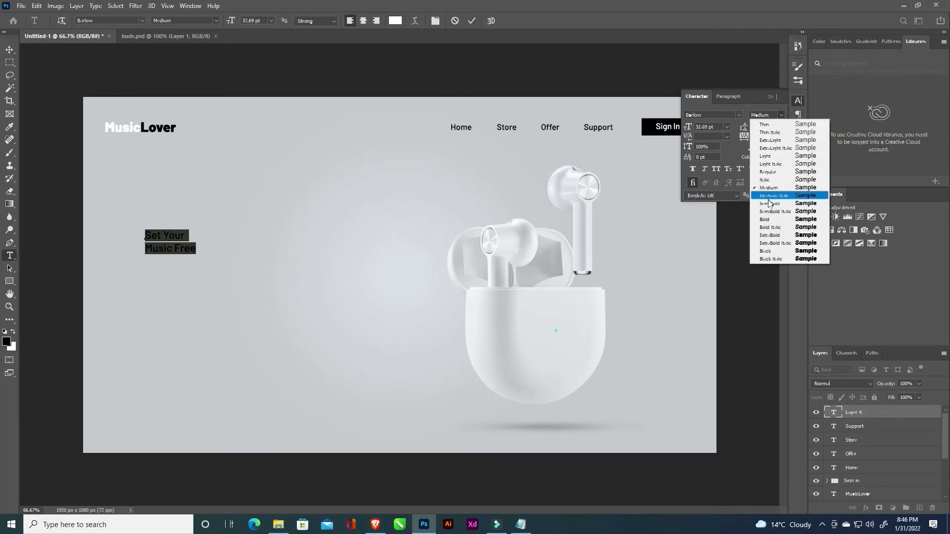
{"action": "left_click", "coordinate": [769, 236]}
{"action": "left_click_drag", "start_coordinate": [688, 130], "coordinate": [732, 122]}
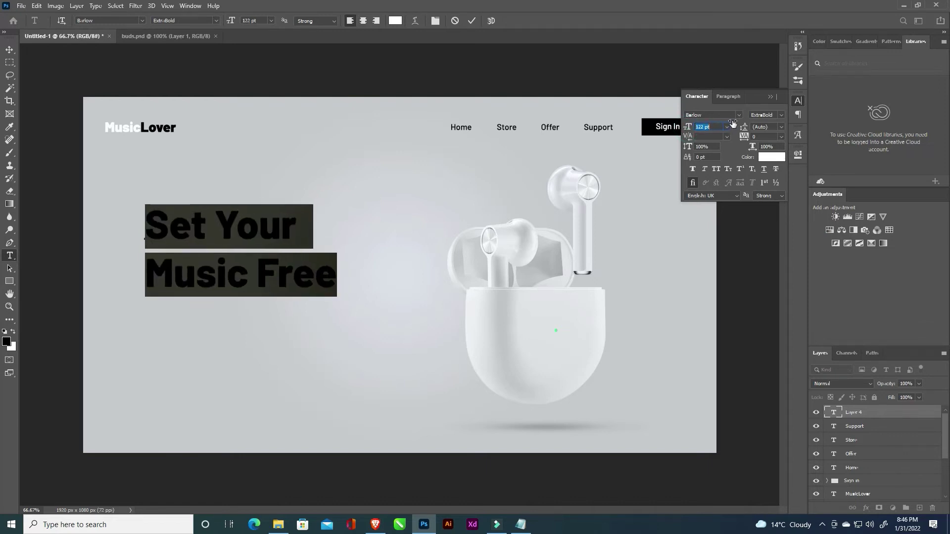
Move the headline up-left to align with the logo and tighten its leading to 116 pt
{"action": "left_click", "coordinate": [471, 21]}
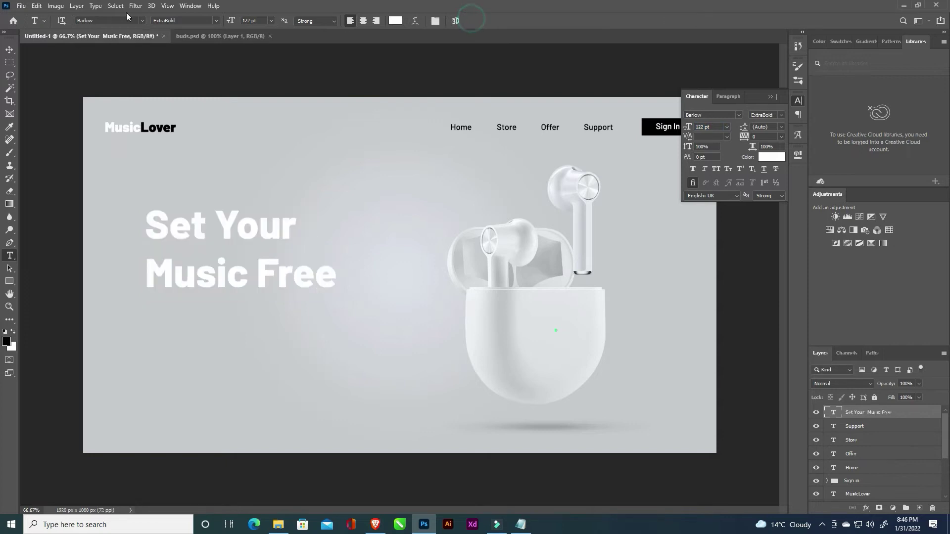
{"action": "left_click", "coordinate": [10, 50]}
{"action": "left_click_drag", "start_coordinate": [197, 235], "coordinate": [156, 203]}
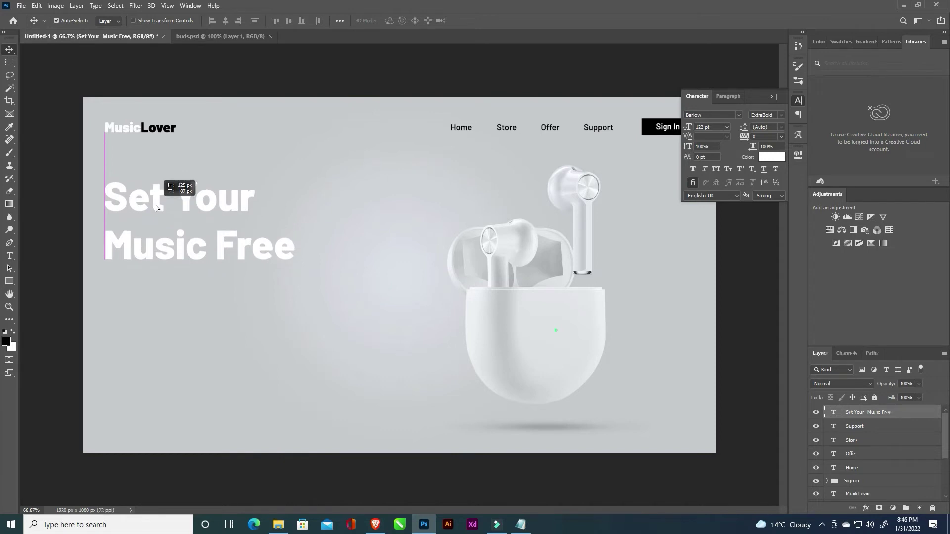
{"action": "left_click_drag", "start_coordinate": [156, 204], "coordinate": [156, 209]}
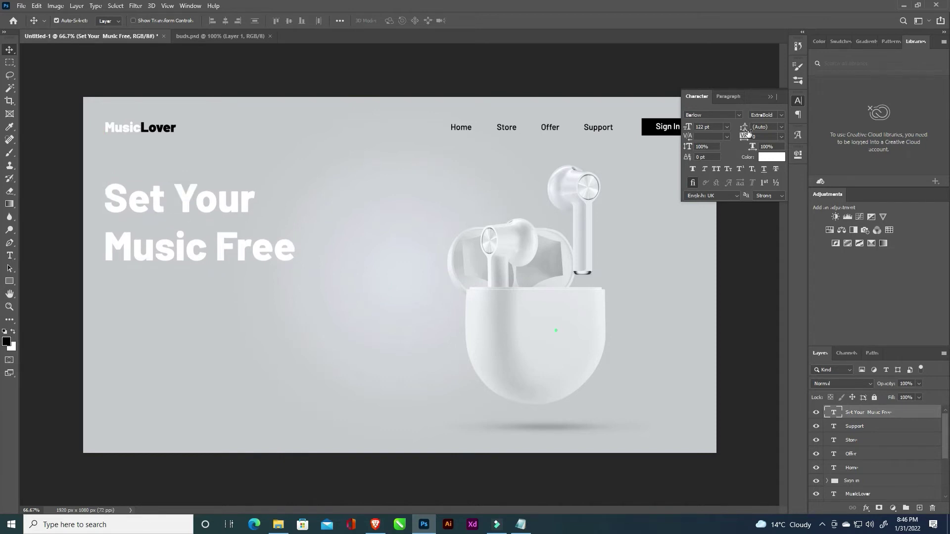
{"action": "left_click_drag", "start_coordinate": [744, 127], "coordinate": [729, 127]}
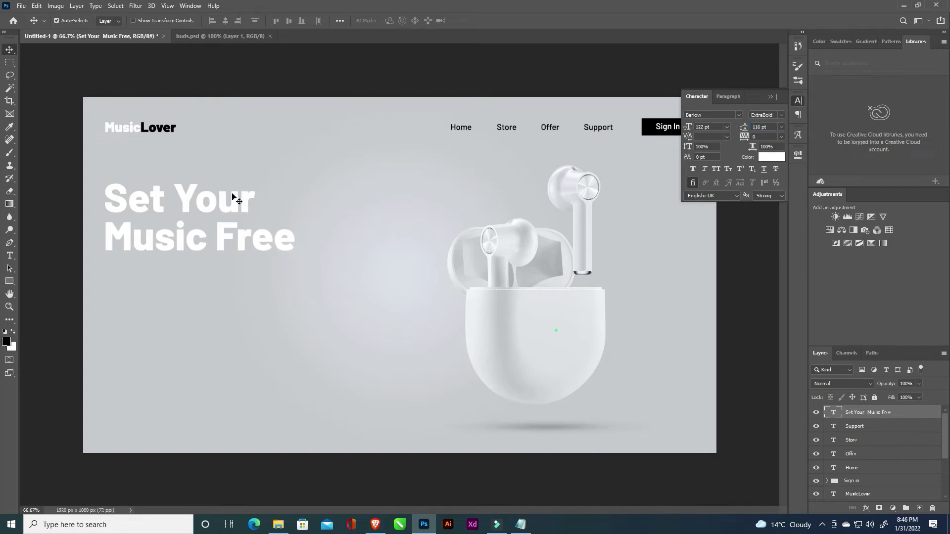
Make 'Set Your' Medium weight at 88 pt
{"action": "double_click", "coordinate": [223, 205]}
{"action": "left_click", "coordinate": [251, 198]}
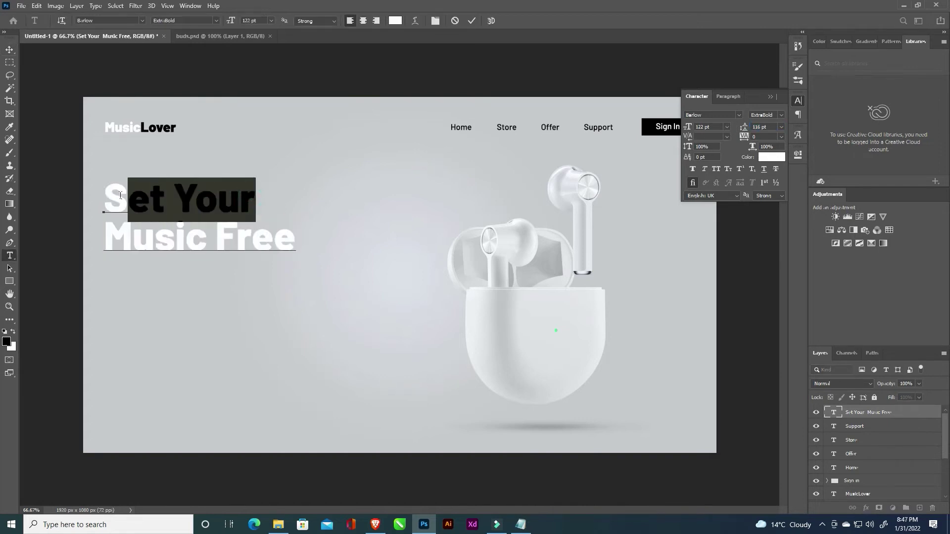
{"action": "left_click_drag", "start_coordinate": [251, 197], "coordinate": [104, 196]}
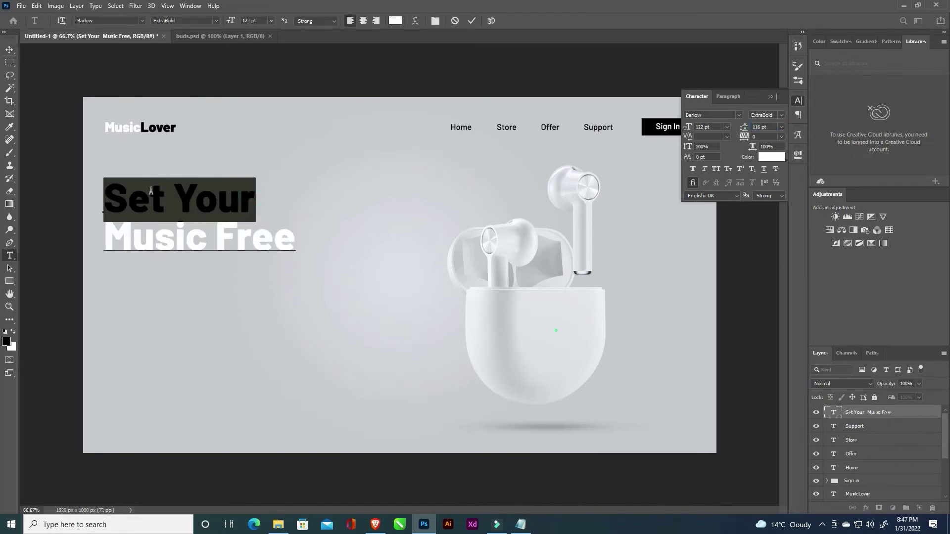
{"action": "left_click", "coordinate": [780, 117]}
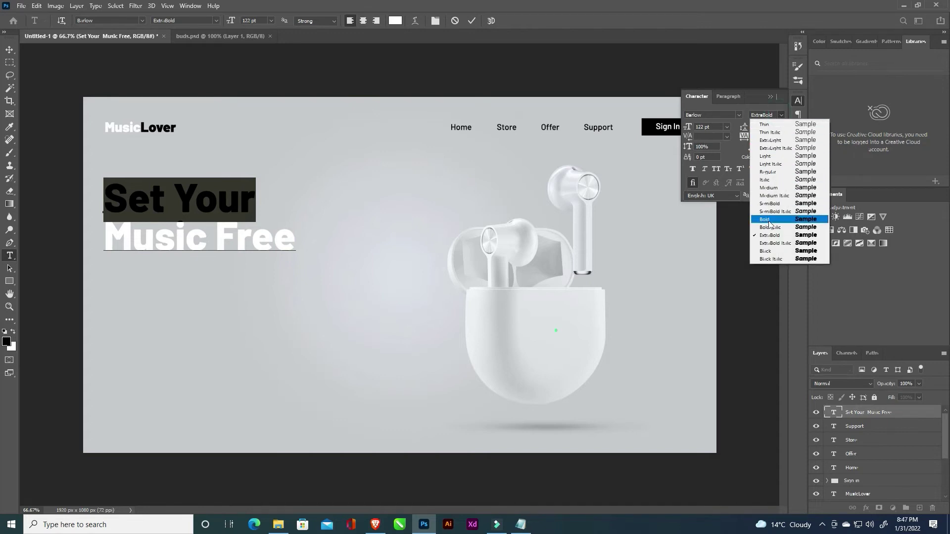
{"action": "left_click", "coordinate": [780, 189]}
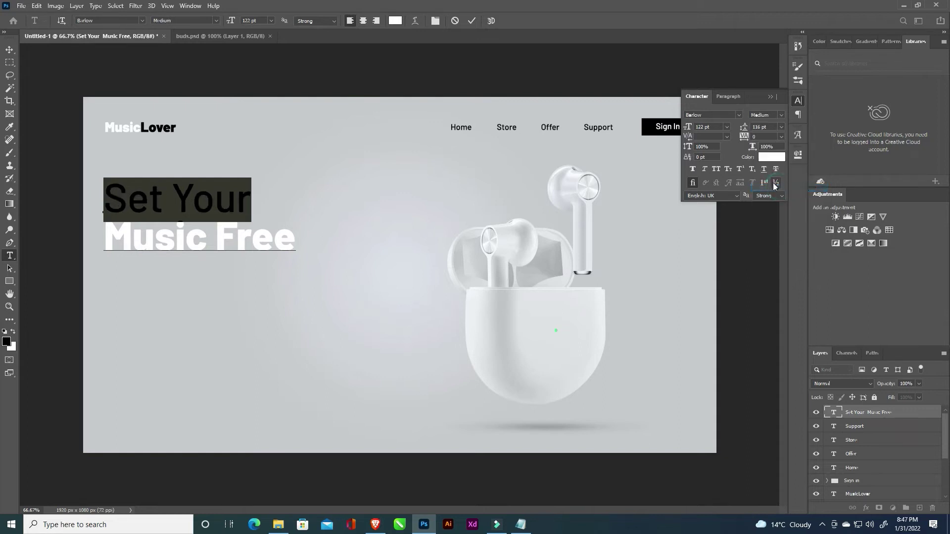
{"action": "left_click_drag", "start_coordinate": [690, 129], "coordinate": [675, 127]}
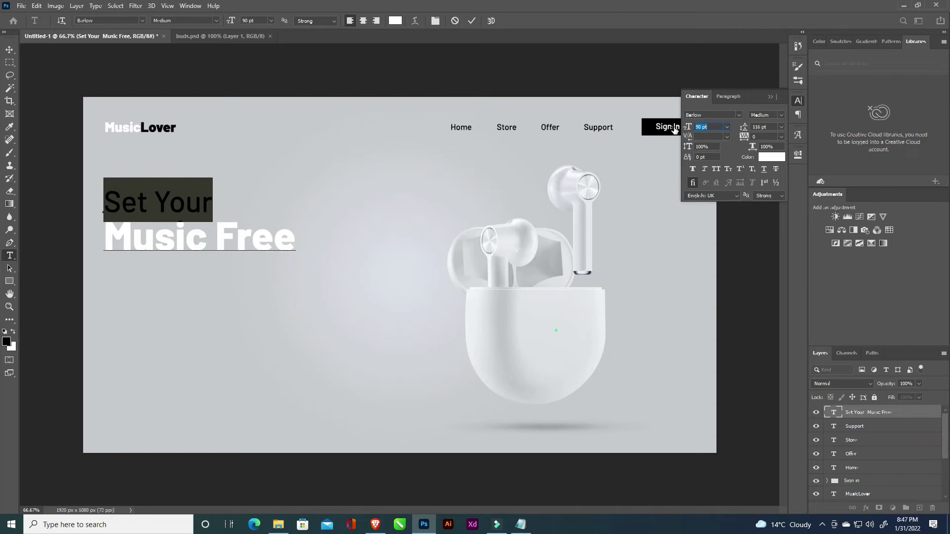
{"action": "left_click_drag", "start_coordinate": [674, 128], "coordinate": [672, 127]}
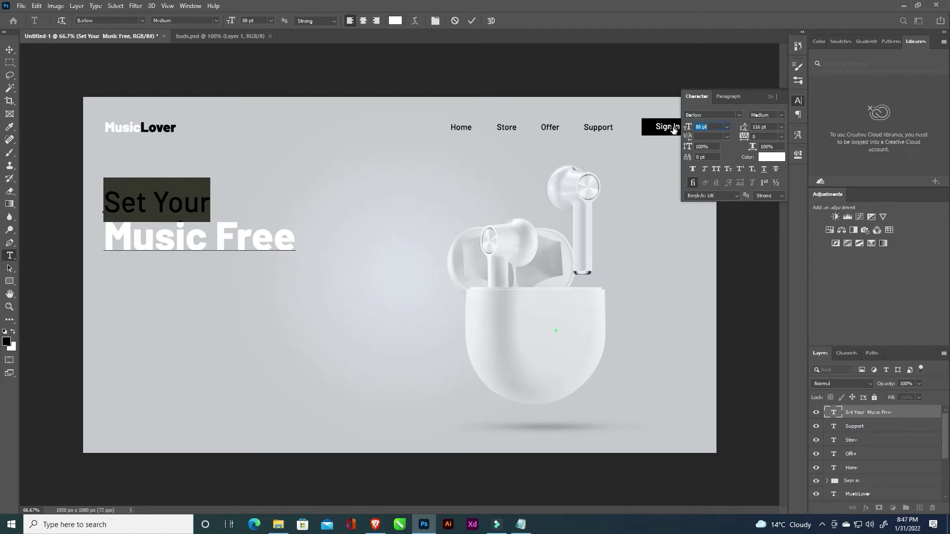
{"action": "left_click", "coordinate": [470, 20]}
{"action": "key", "text": "v"}
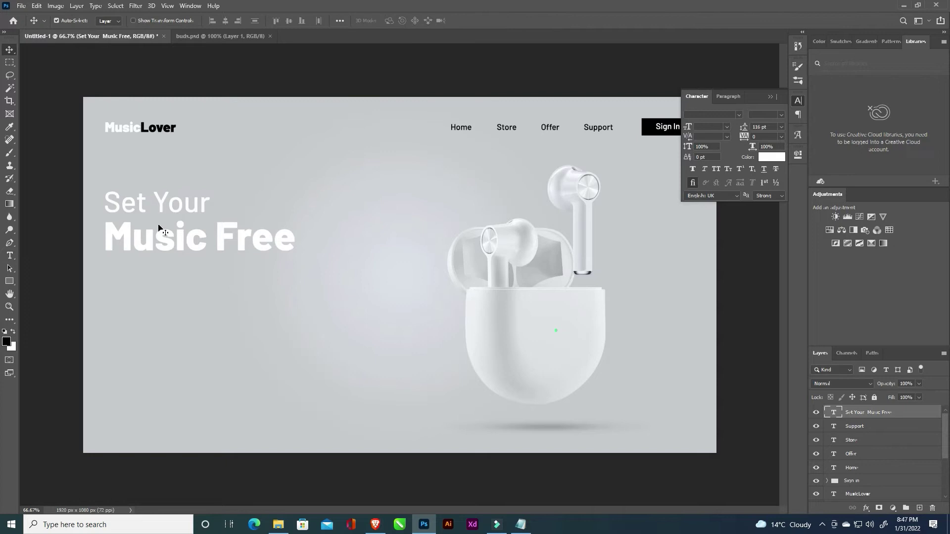
Colour the word 'Music' black (#000000)
{"action": "double_click", "coordinate": [170, 246]}
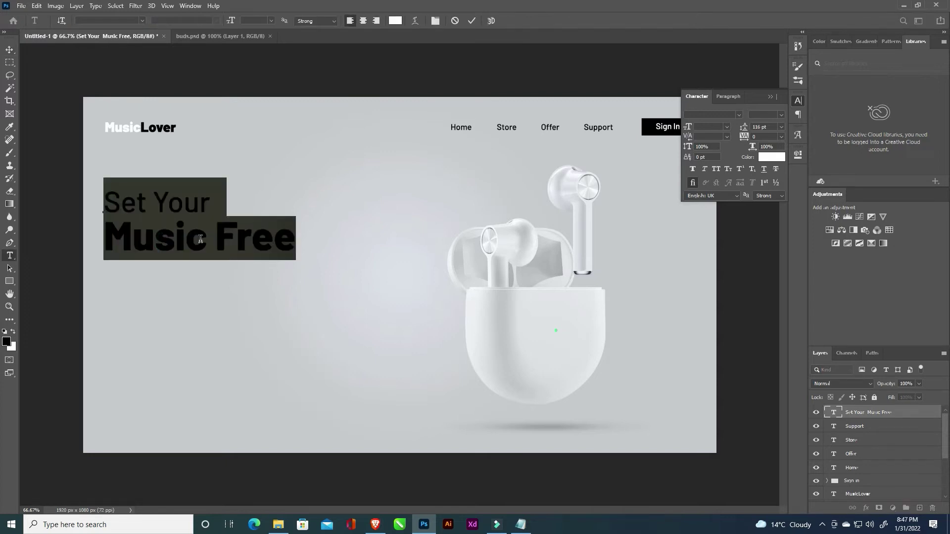
{"action": "left_click_drag", "start_coordinate": [205, 240], "coordinate": [109, 227]}
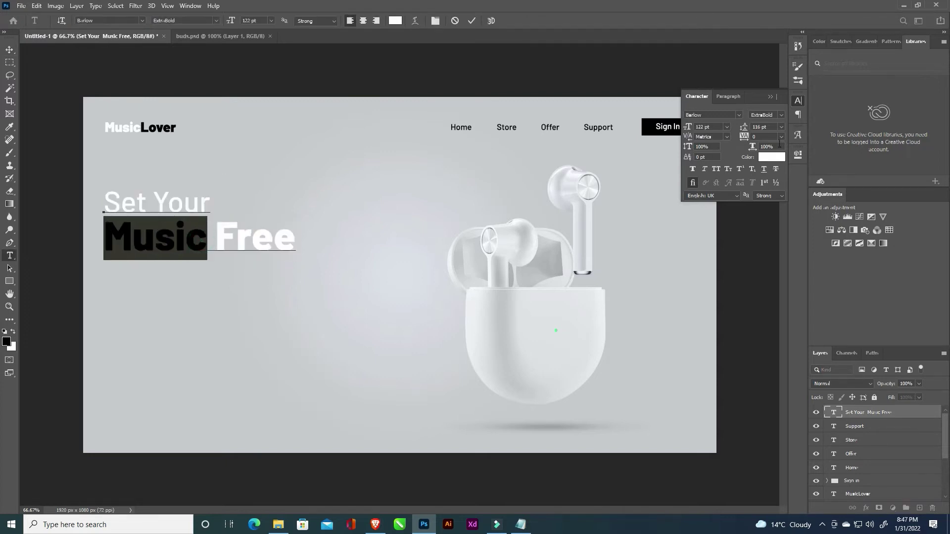
{"action": "left_click", "coordinate": [779, 157]}
{"action": "type", "text": "000000"}
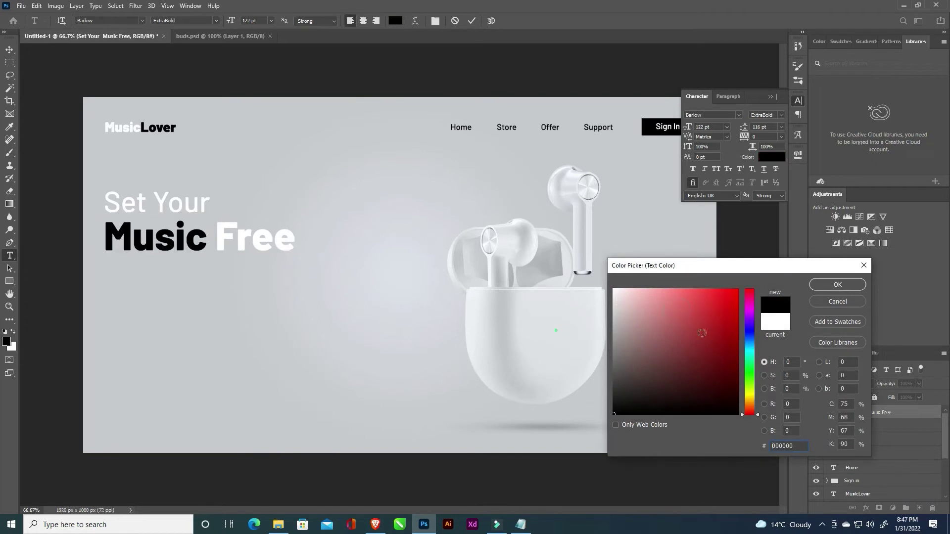
{"action": "left_click", "coordinate": [837, 285]}
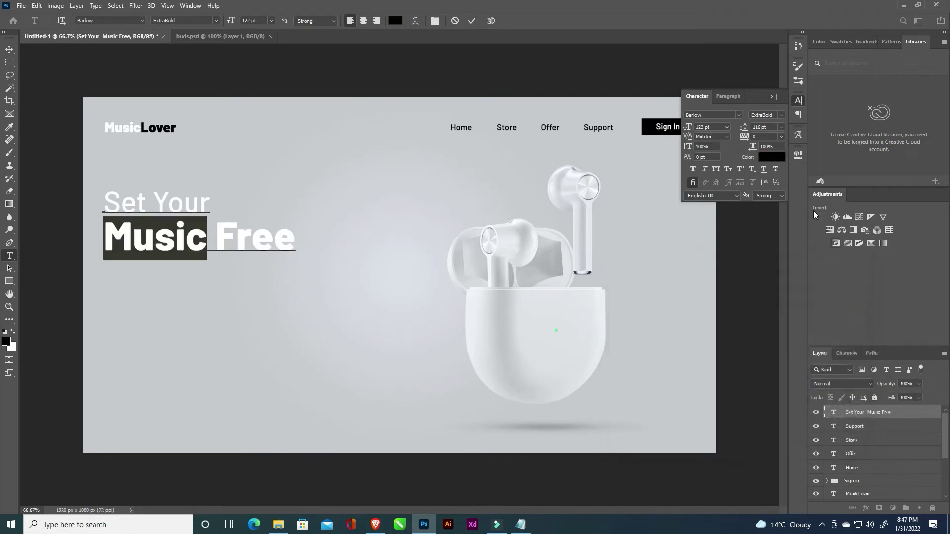
{"action": "left_click", "coordinate": [775, 99]}
{"action": "key", "text": "ctrl+Return"}
{"action": "key", "text": "v"}
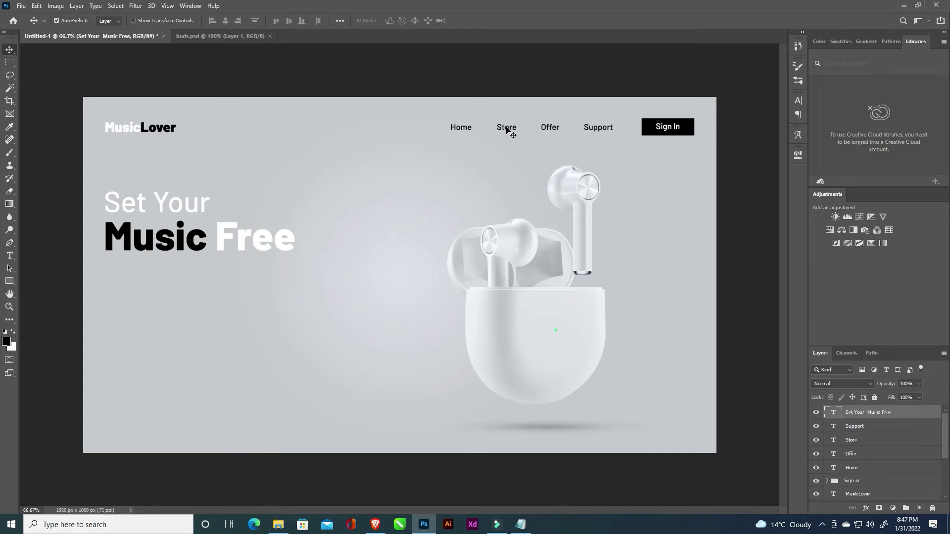
Make the Store, Offer and Support navigation links white
{"action": "left_click", "coordinate": [508, 130]}
{"action": "left_click", "coordinate": [550, 129], "text": "shift"}
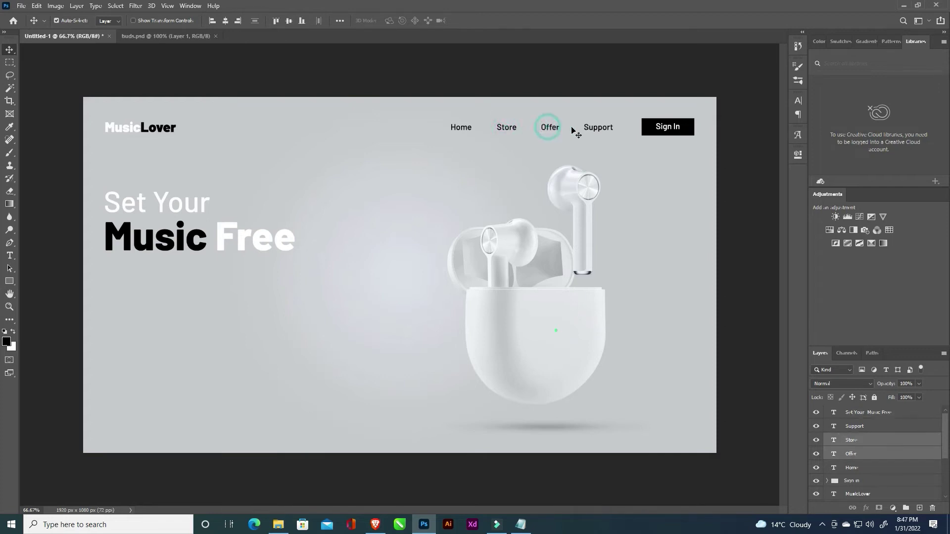
{"action": "left_click", "coordinate": [603, 128], "text": "shift"}
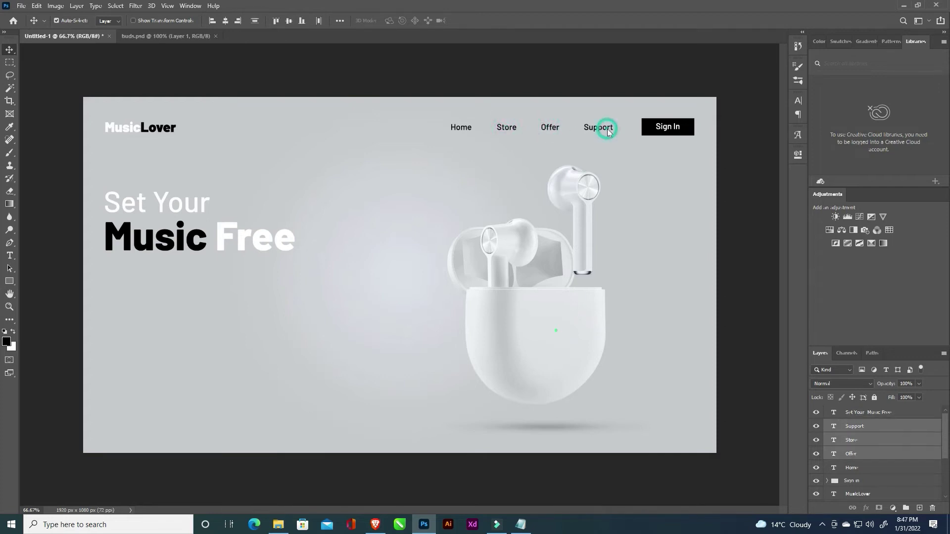
{"action": "left_click", "coordinate": [799, 102]}
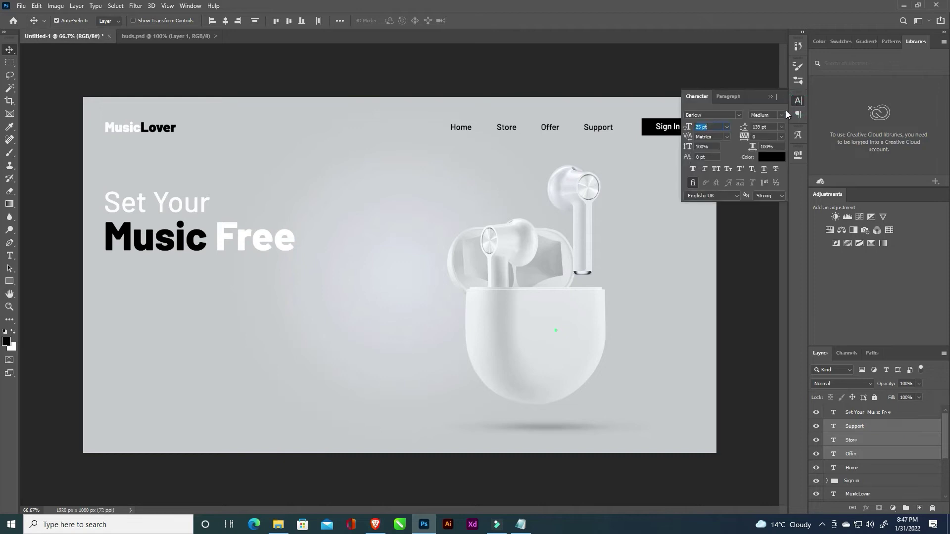
{"action": "left_click", "coordinate": [770, 158]}
{"action": "left_click_drag", "start_coordinate": [660, 292], "coordinate": [613, 293]}
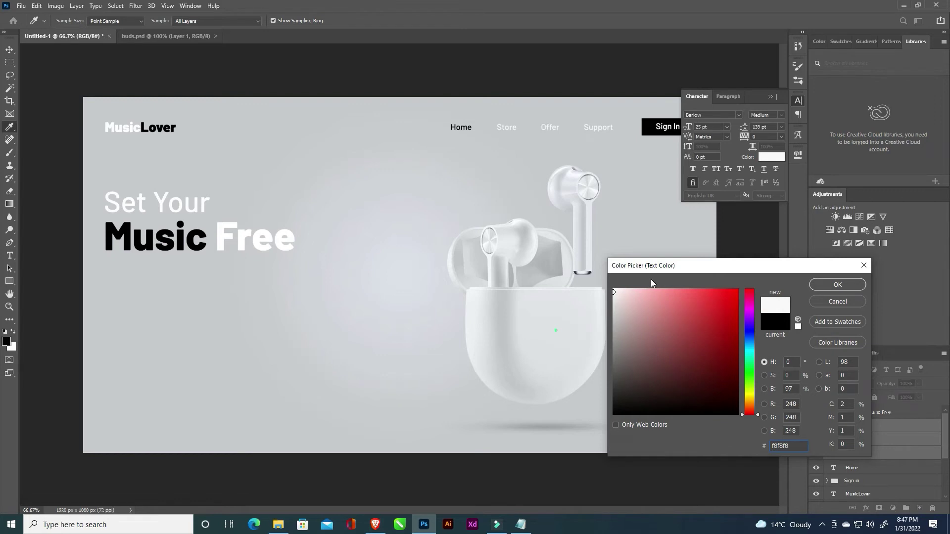
{"action": "left_click_drag", "start_coordinate": [618, 293], "coordinate": [614, 290]}
{"action": "left_click", "coordinate": [838, 285]}
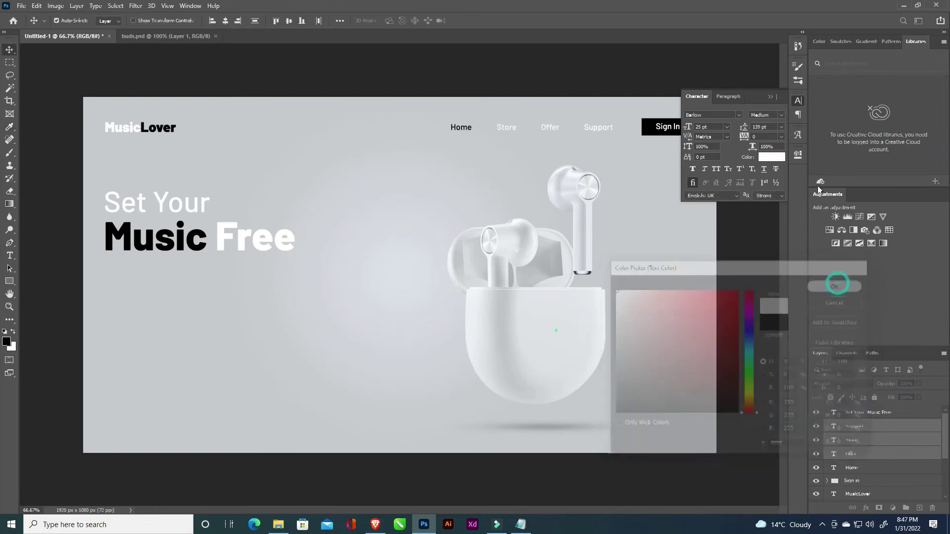
{"action": "left_click", "coordinate": [771, 98]}
{"action": "left_click", "coordinate": [632, 77]}
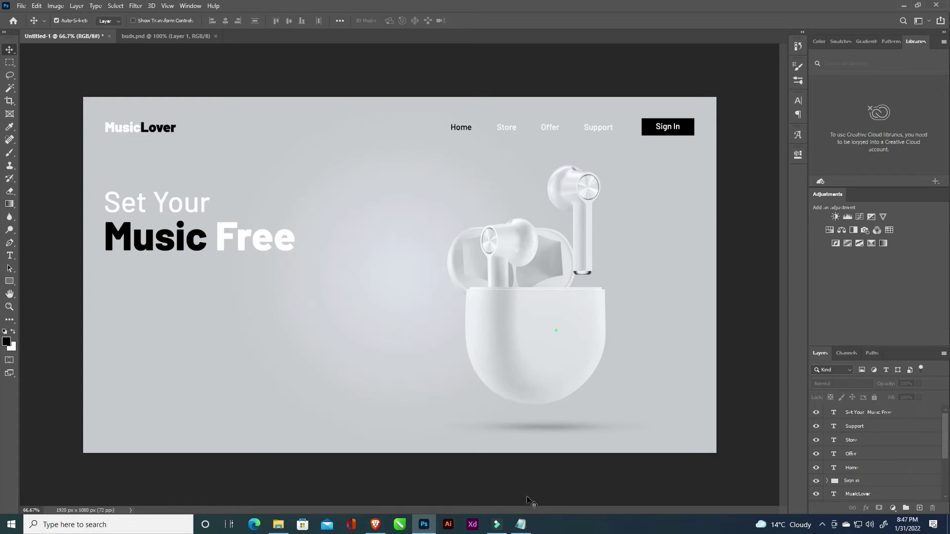
Select the product description paragraph in the CONTENT.txt notes
{"action": "left_click", "coordinate": [521, 524]}
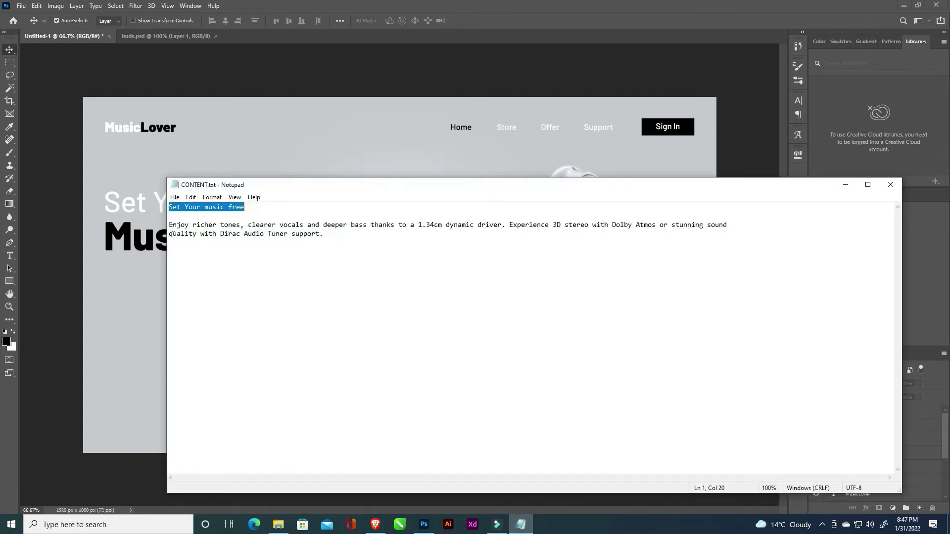
{"action": "left_click_drag", "start_coordinate": [170, 226], "coordinate": [354, 254]}
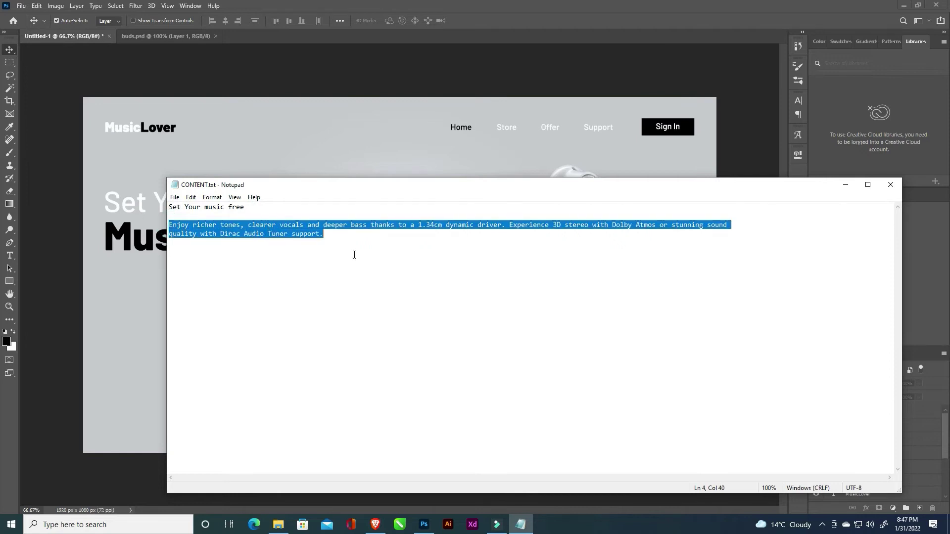
{"action": "left_click", "coordinate": [846, 185]}
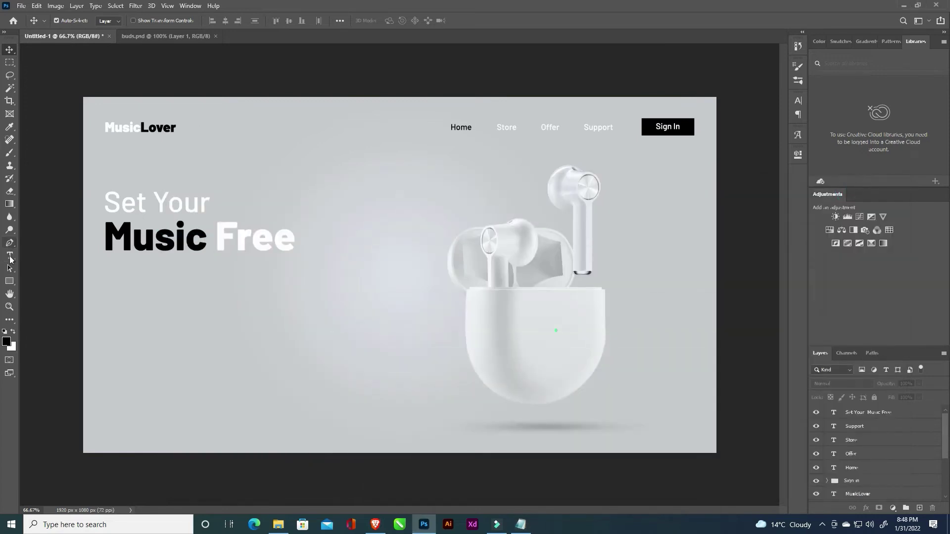
Paste the product description into a paragraph text box under the headline
{"action": "left_click", "coordinate": [9, 255]}
{"action": "left_click_drag", "start_coordinate": [105, 275], "coordinate": [317, 347]}
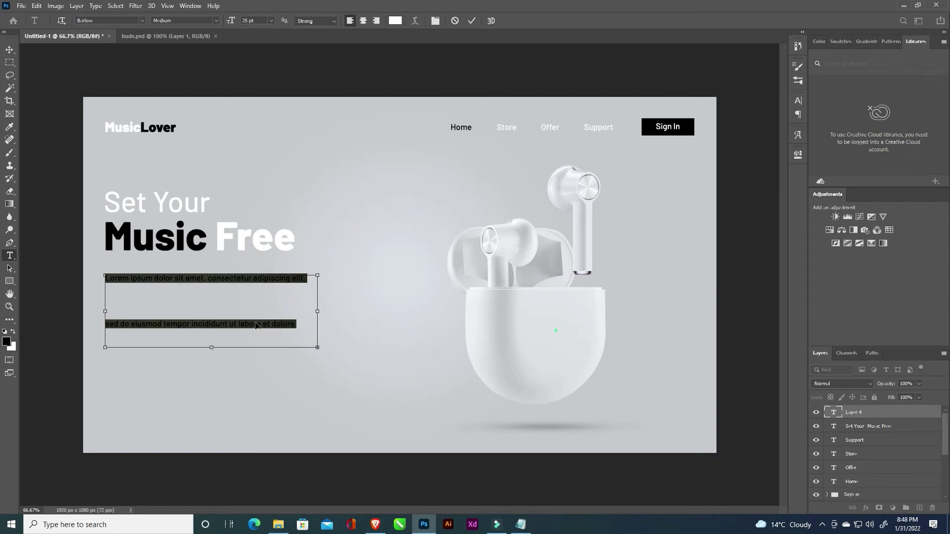
{"action": "key", "text": "ctrl+v"}
{"action": "key", "text": "ctrl+a"}
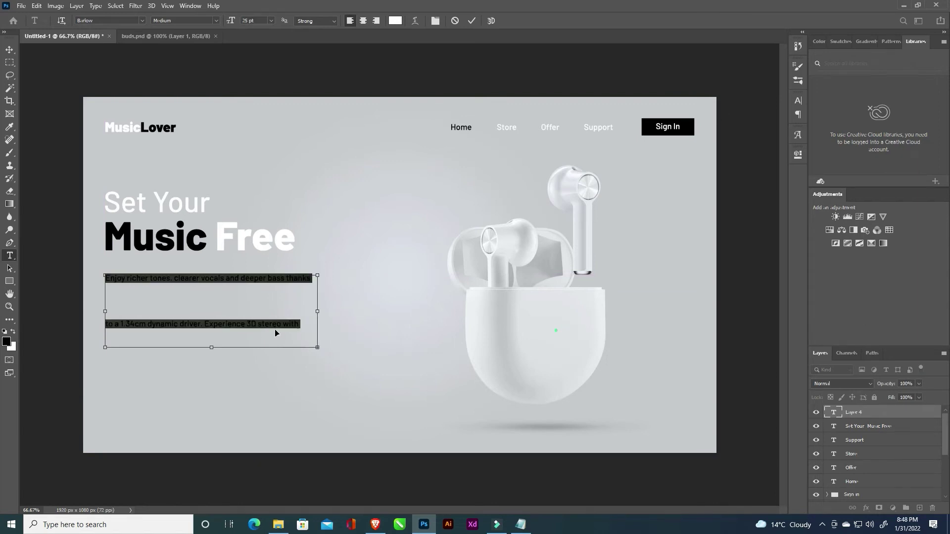
Give the description Auto leading and 27 pt size, then commit it
{"action": "left_click", "coordinate": [798, 101]}
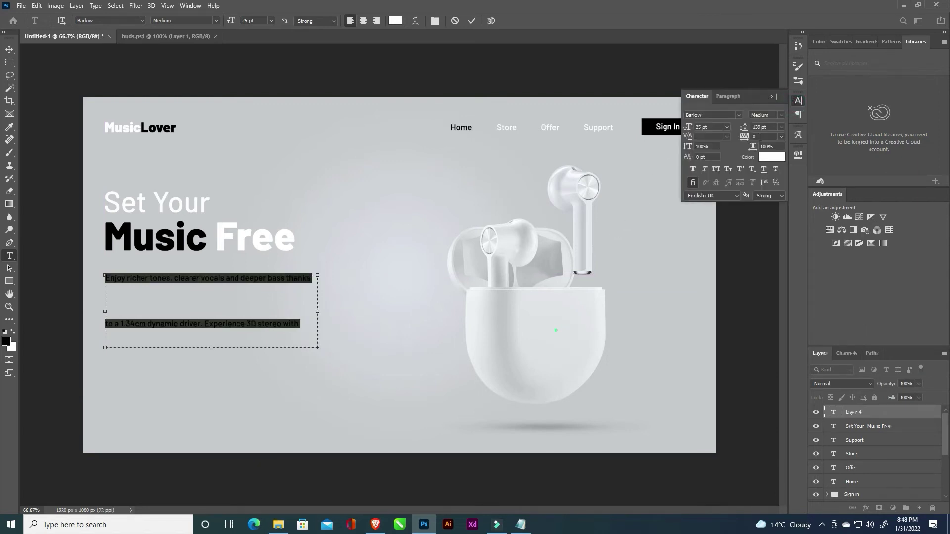
{"action": "left_click", "coordinate": [780, 127]}
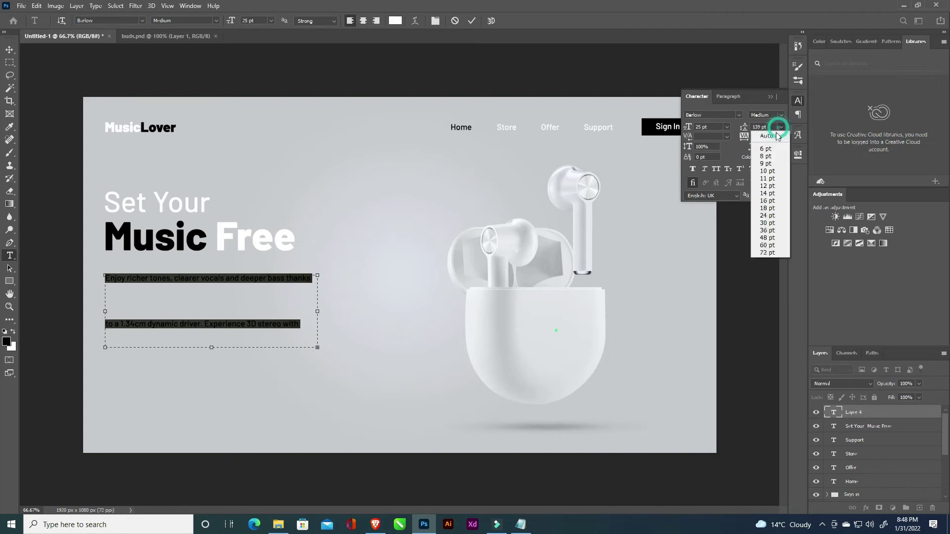
{"action": "left_click", "coordinate": [773, 136]}
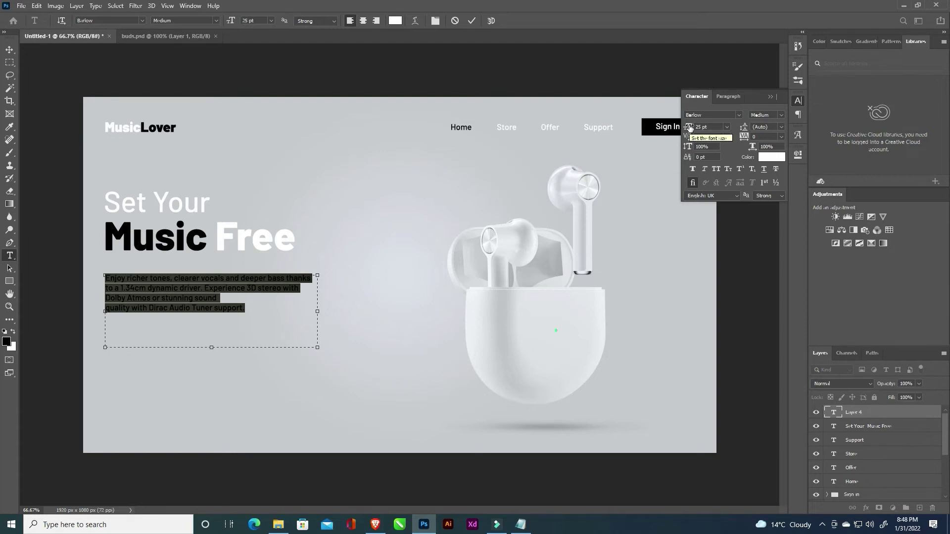
{"action": "left_click_drag", "start_coordinate": [690, 128], "coordinate": [692, 127]}
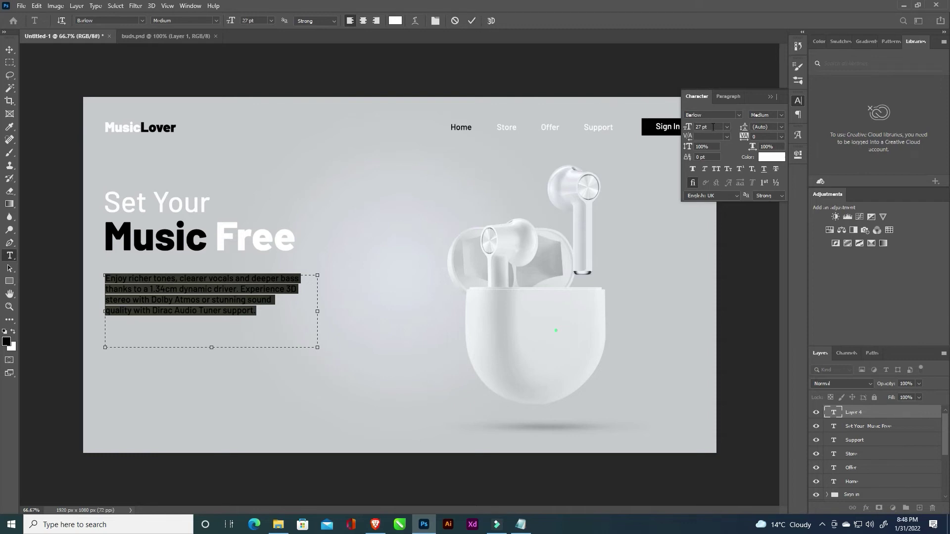
{"action": "left_click", "coordinate": [769, 98]}
{"action": "left_click", "coordinate": [472, 21]}
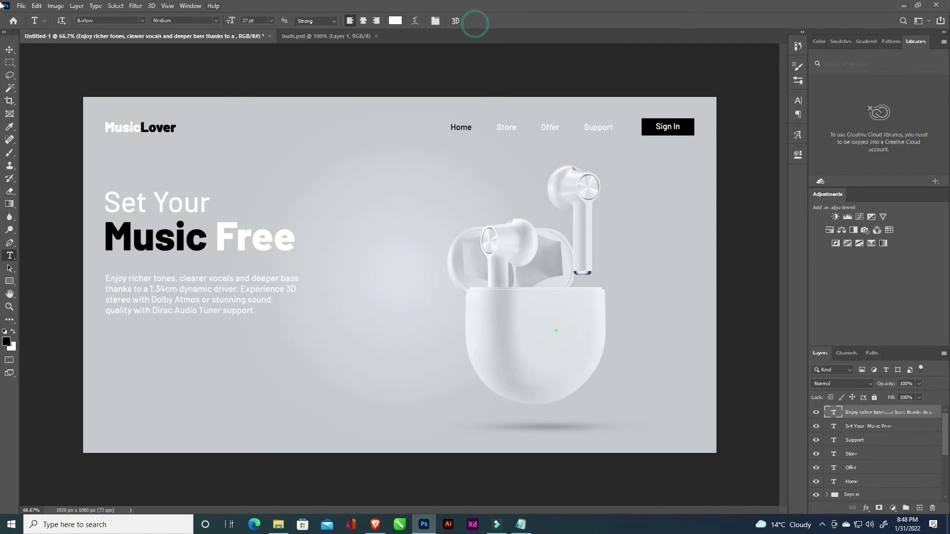
{"action": "left_click", "coordinate": [11, 51]}
{"action": "left_click", "coordinate": [244, 86]}
{"action": "scroll", "coordinate": [286, 288], "scroll_direction": "up", "scroll_amount": 2}
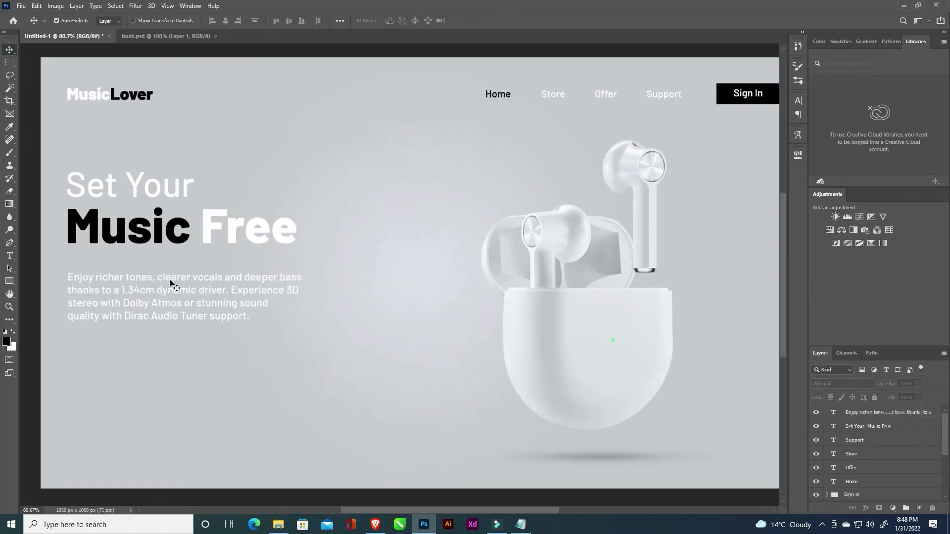
Align the description paragraph to the headline's left edge and raise both text blocks together
{"action": "left_click_drag", "start_coordinate": [169, 283], "coordinate": [171, 277]}
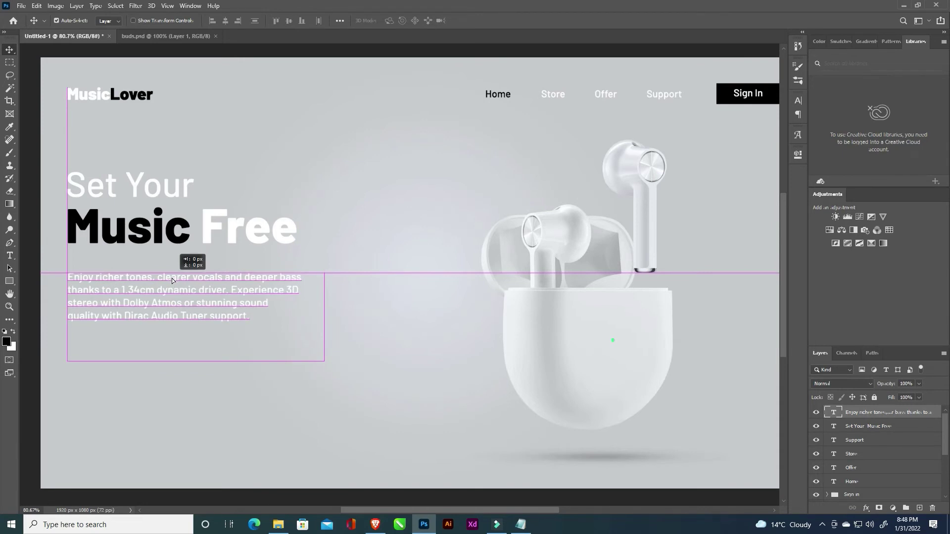
{"action": "left_click_drag", "start_coordinate": [171, 278], "coordinate": [172, 280]}
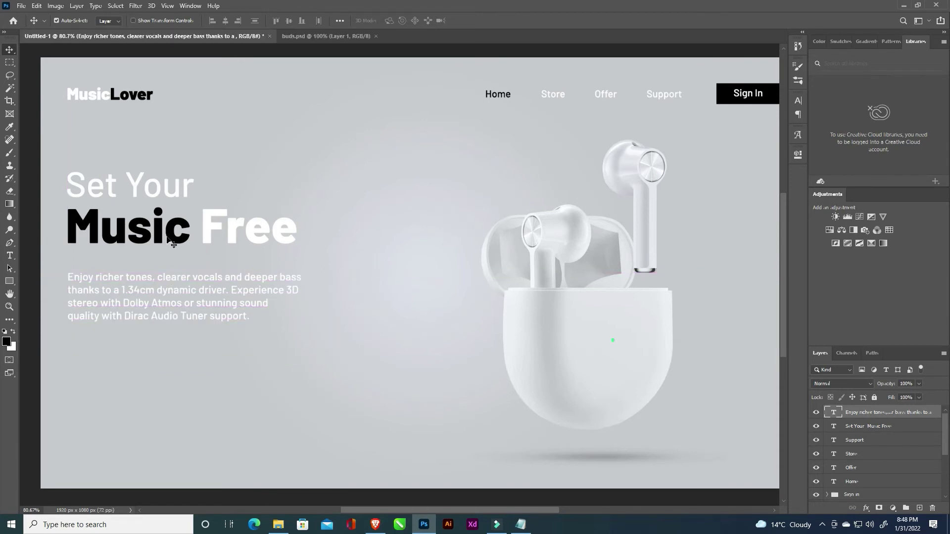
{"action": "left_click", "coordinate": [172, 244], "text": "shift"}
{"action": "mouse_move", "coordinate": [171, 240]}
{"action": "left_mouse_down"}
{"action": "mouse_move", "coordinate": [171, 221]}
{"action": "mouse_move", "coordinate": [171, 233]}
{"action": "left_mouse_up"}
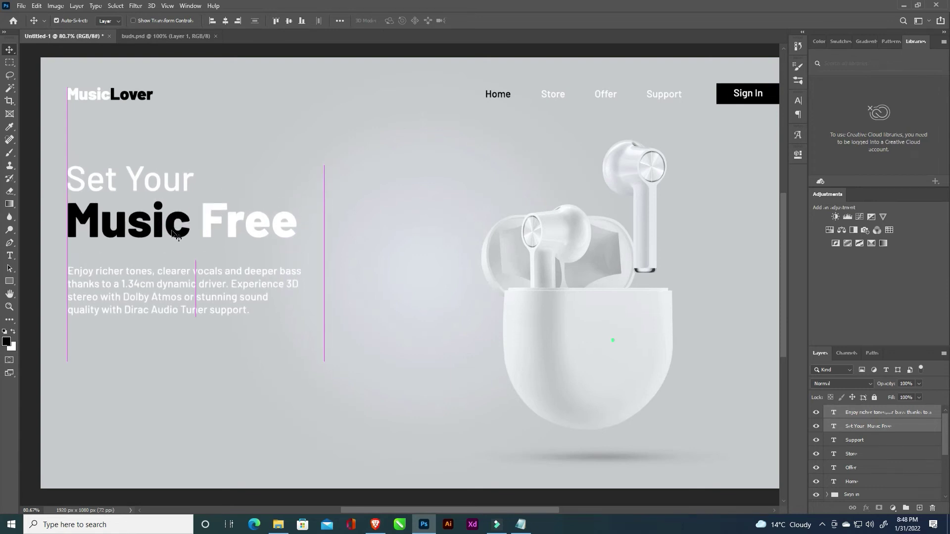
Deselect the text layers and zoom out to view the whole banner
{"action": "left_click", "coordinate": [240, 53]}
{"action": "key", "text": "ctrl+minus"}
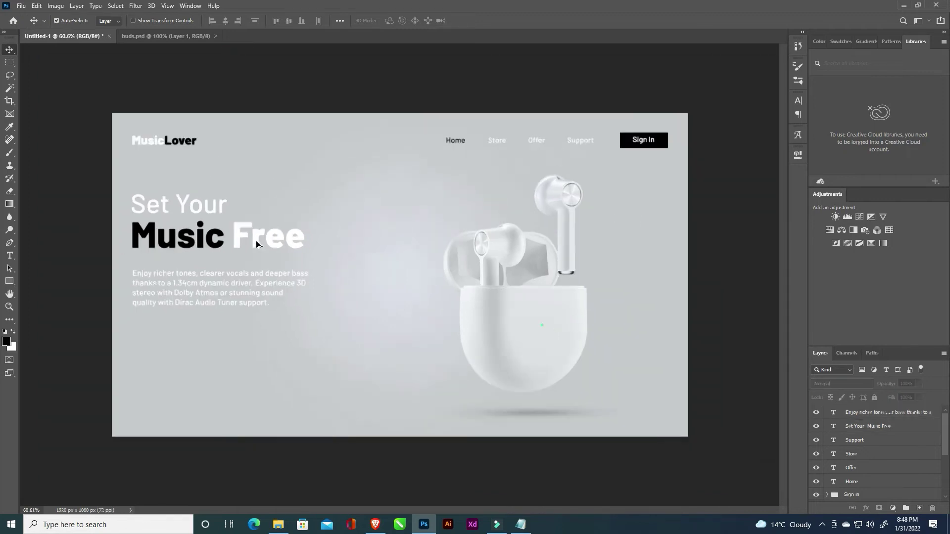
{"action": "key", "text": "ctrl+minus"}
{"action": "key", "text": "ctrl+plus"}
{"action": "scroll", "coordinate": [321, 308], "scroll_direction": "up", "scroll_amount": 1}
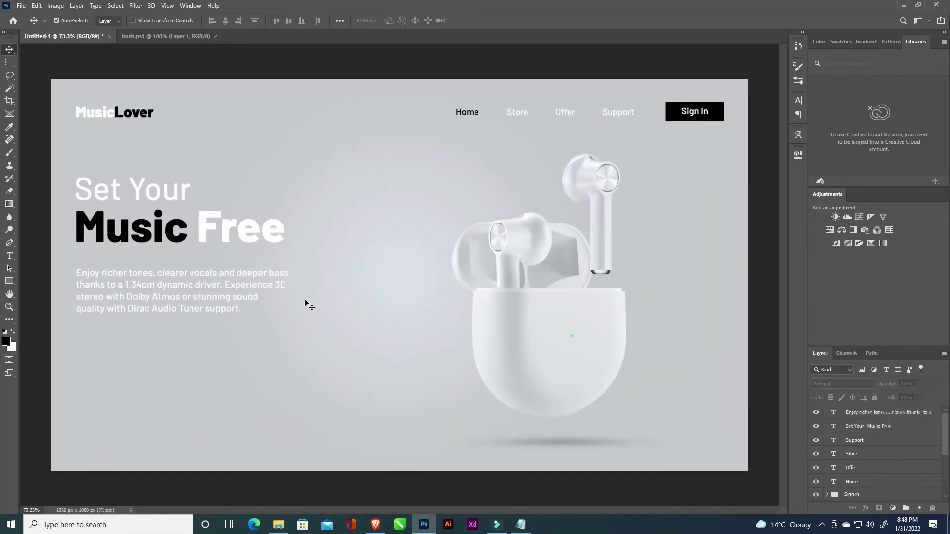
{"action": "scroll", "coordinate": [316, 306], "scroll_direction": "down", "scroll_amount": 2}
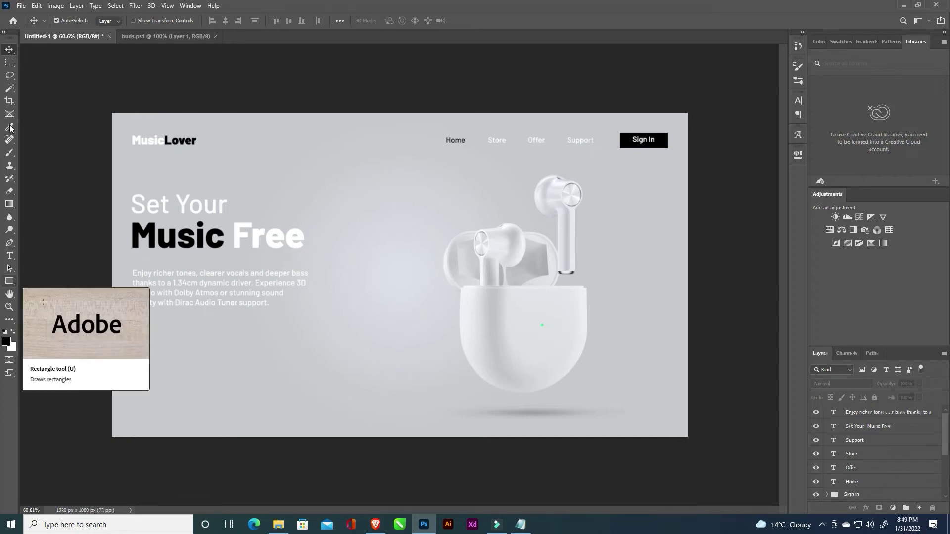
Duplicate the Sign In button below the paragraph and relabel it Know More
{"action": "left_click", "coordinate": [651, 145]}
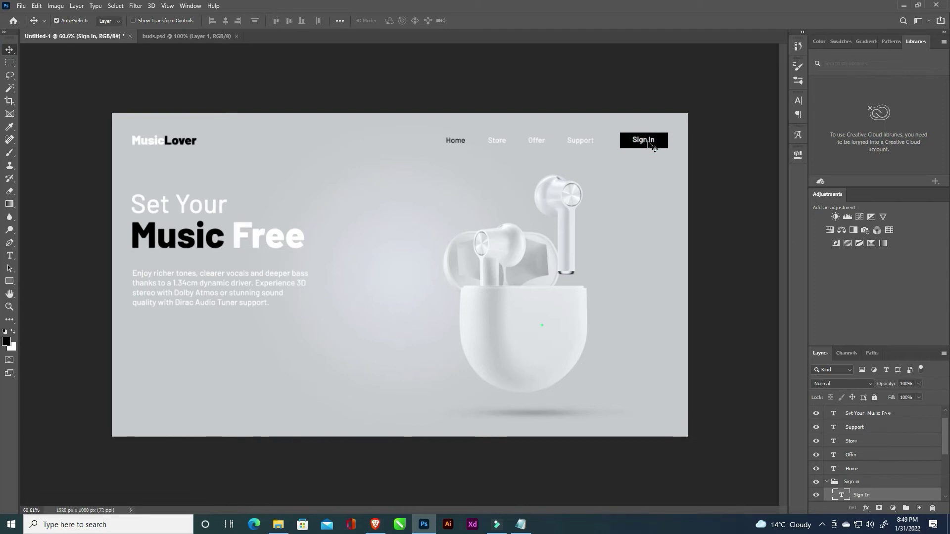
{"action": "left_click", "coordinate": [198, 324], "text": "ctrl"}
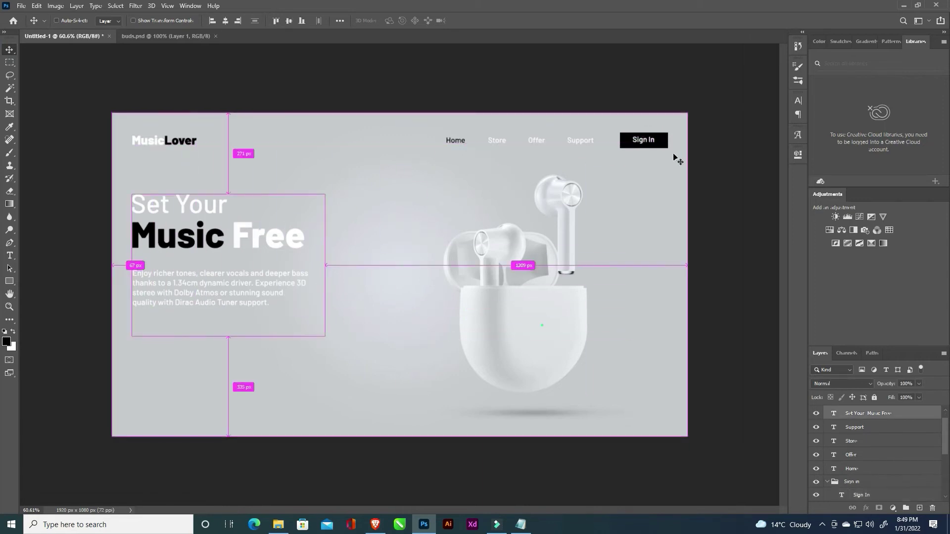
{"action": "mouse_move", "coordinate": [644, 143]}
{"action": "left_mouse_down"}
{"action": "mouse_move", "coordinate": [159, 346]}
{"action": "mouse_move", "coordinate": [159, 339]}
{"action": "left_mouse_up"}
{"action": "double_click", "coordinate": [161, 337]}
{"action": "type", "text": "KNOw More"}
{"action": "left_click", "coordinate": [470, 21]}
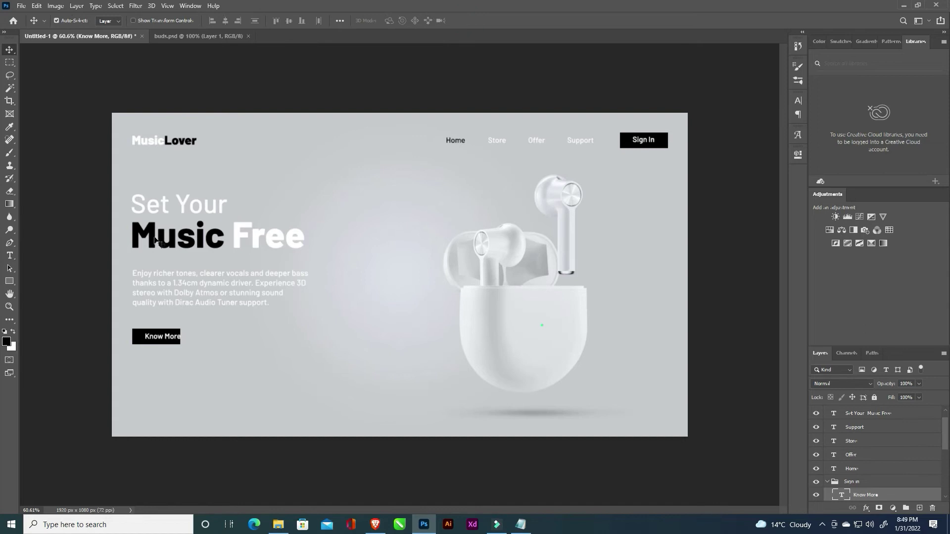
Widen the Know More button's black background to fit its label
{"action": "scroll", "coordinate": [399, 276], "scroll_direction": "up", "scroll_amount": 1}
{"action": "left_click", "coordinate": [123, 352], "text": "ctrl"}
{"action": "key", "text": "ctrl+t"}
{"action": "left_click_drag", "start_coordinate": [137, 351], "coordinate": [153, 351]}
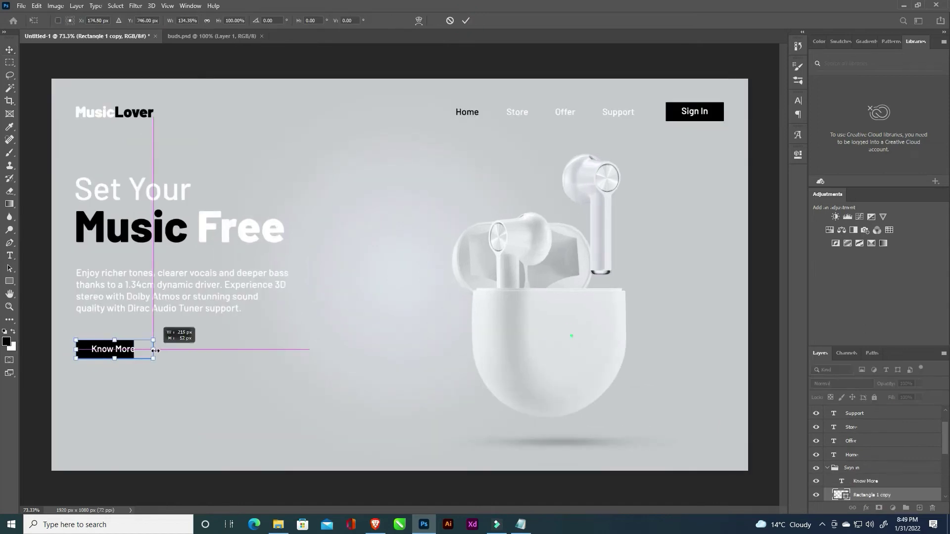
{"action": "left_click", "coordinate": [465, 21]}
{"action": "scroll", "coordinate": [108, 339], "scroll_direction": "down", "scroll_amount": 1}
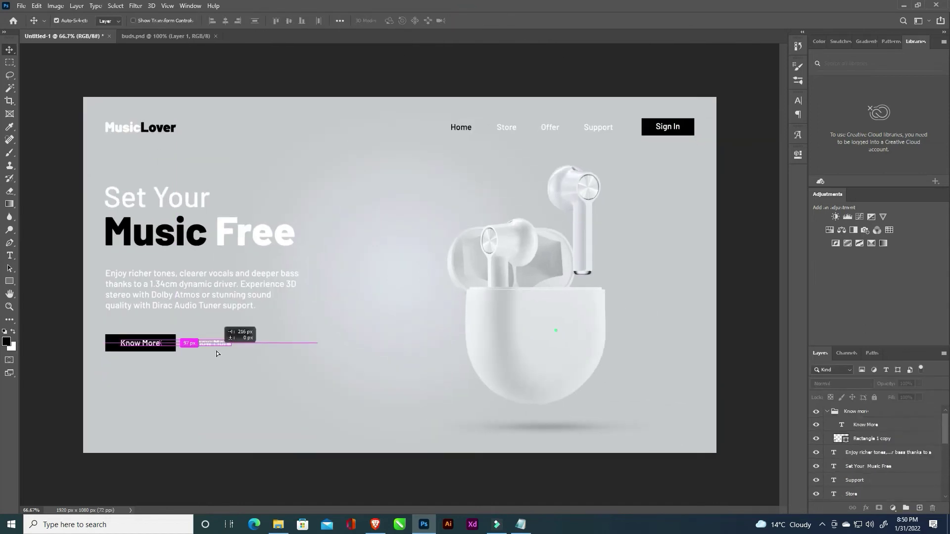
Duplicate the Know More label to the right and change it to Add to Cart
{"action": "left_click_drag", "start_coordinate": [147, 352], "coordinate": [218, 352]}
{"action": "double_click", "coordinate": [212, 343]}
{"action": "type", "text": "Add "}
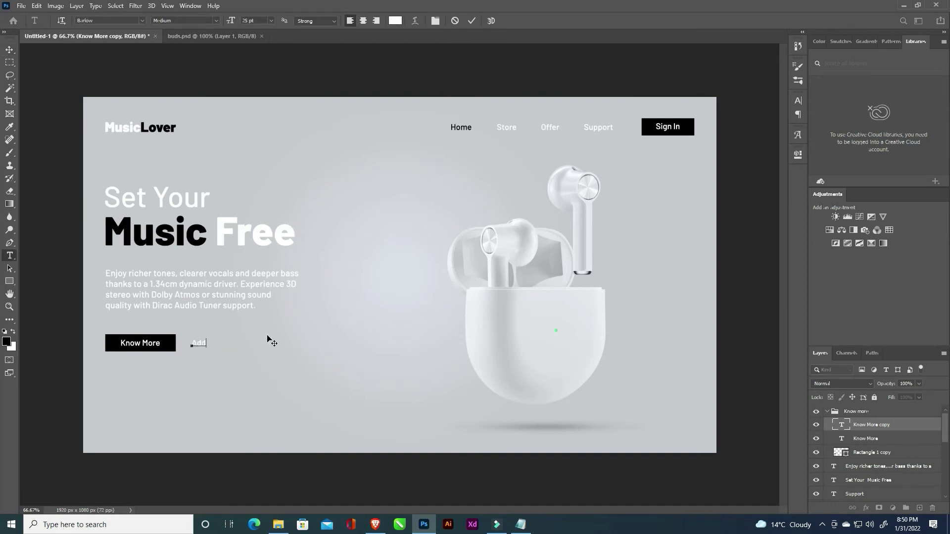
{"action": "type", "text": "to Cart"}
{"action": "left_click", "coordinate": [471, 20]}
{"action": "left_click", "coordinate": [10, 49]}
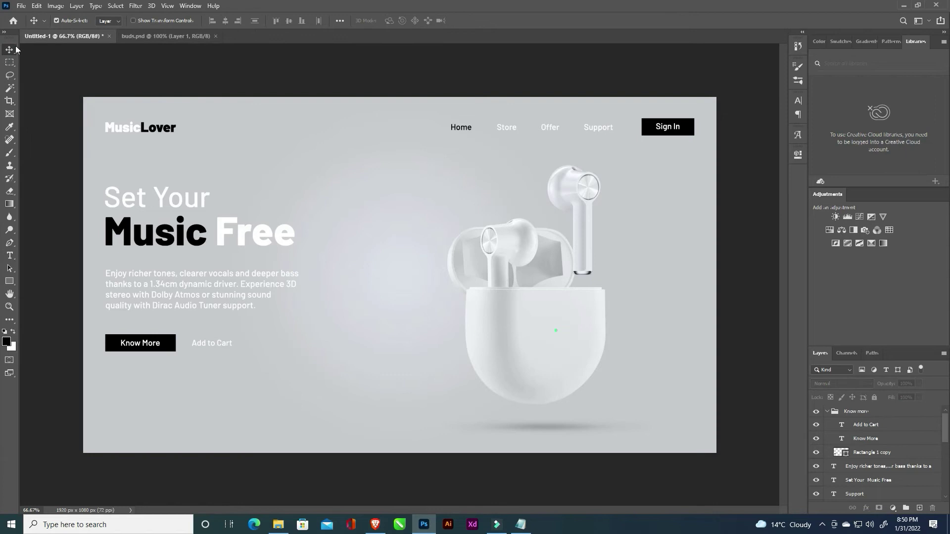
Shift the Add to Cart label slightly right and make its text black
{"action": "left_click_drag", "start_coordinate": [211, 346], "coordinate": [227, 346]}
{"action": "double_click", "coordinate": [228, 345]}
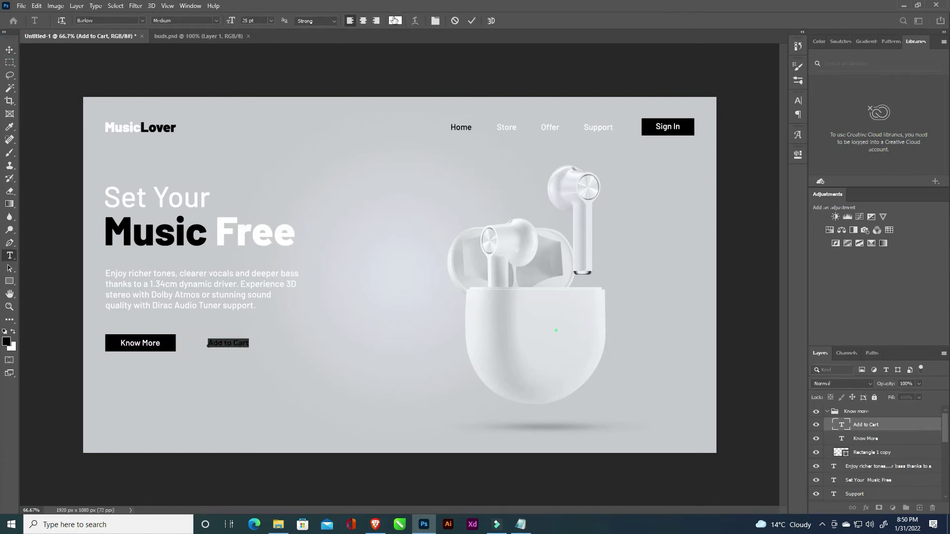
{"action": "left_click", "coordinate": [394, 20]}
{"action": "left_click", "coordinate": [837, 286]}
{"action": "left_click", "coordinate": [471, 20]}
{"action": "key", "text": "v"}
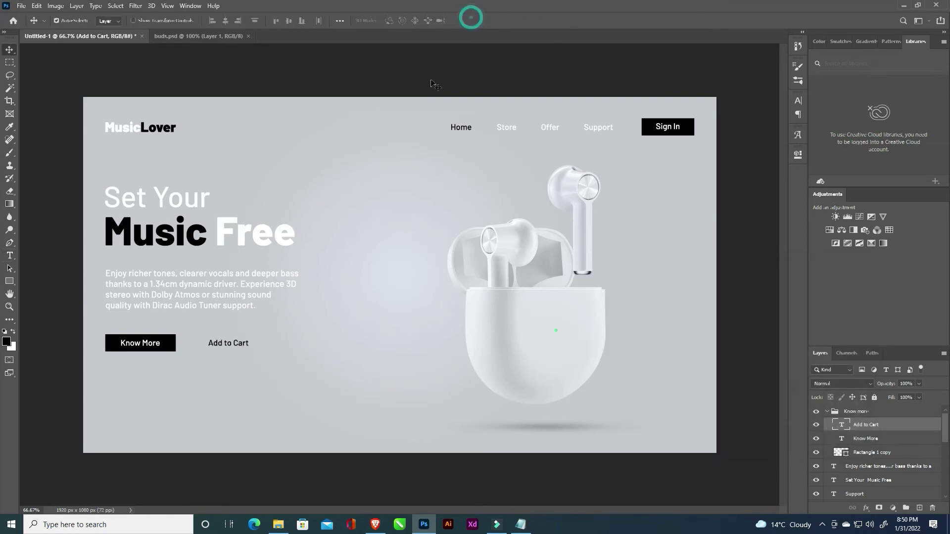
{"action": "scroll", "coordinate": [296, 312], "scroll_direction": "up", "scroll_amount": 2}
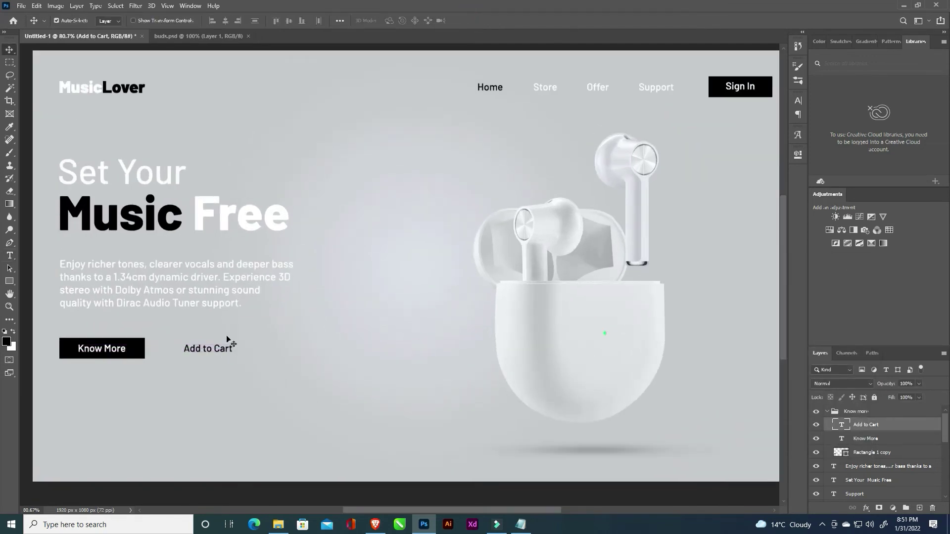
{"action": "scroll", "coordinate": [227, 342], "scroll_direction": "down", "scroll_amount": 2}
Move the Add to Cart layer above the collapsed Know more group and select both
{"action": "left_click", "coordinate": [328, 88]}
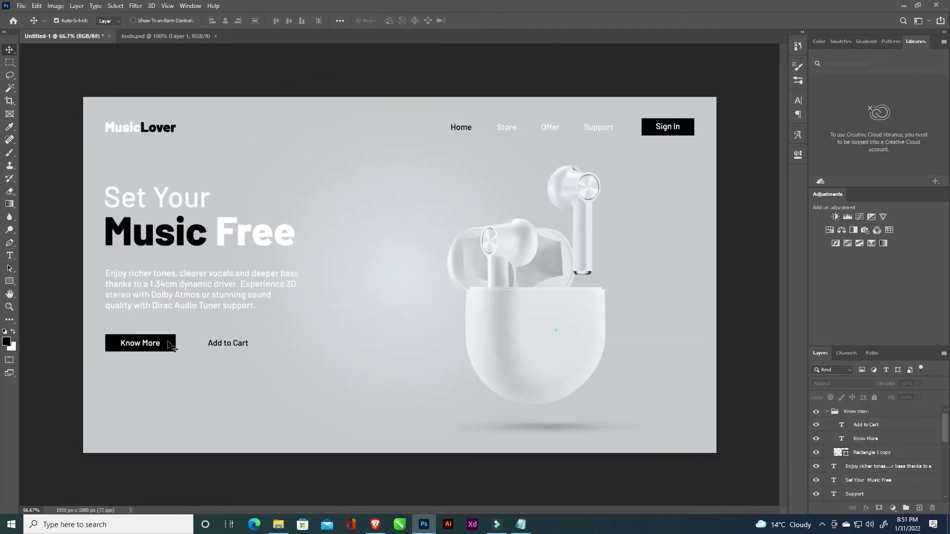
{"action": "left_click_drag", "start_coordinate": [865, 425], "coordinate": [861, 410]}
{"action": "left_click", "coordinate": [827, 426]}
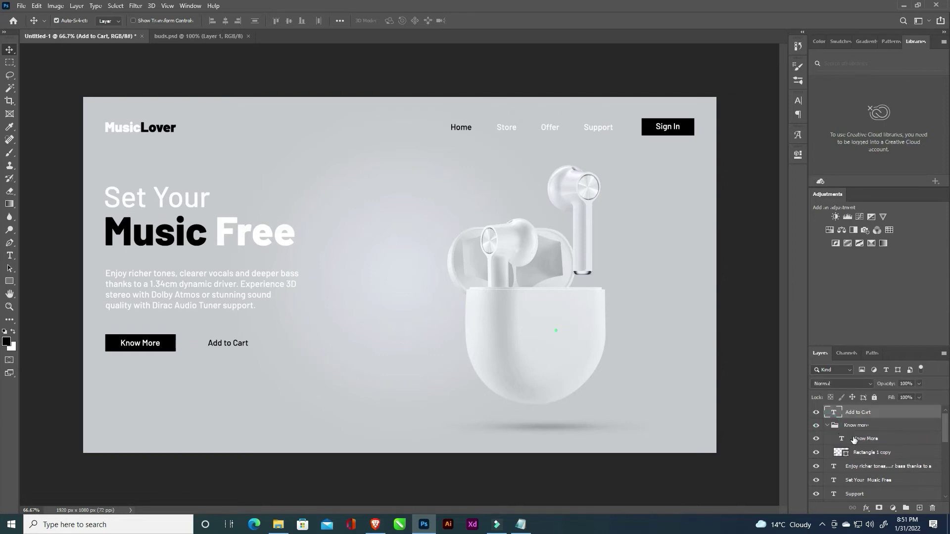
{"action": "left_click", "coordinate": [828, 425]}
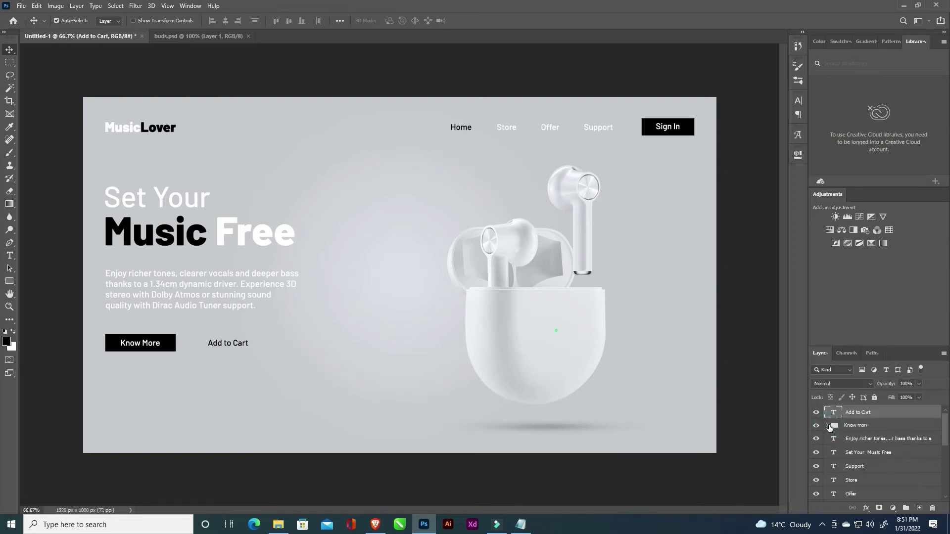
{"action": "left_click", "coordinate": [868, 427]}
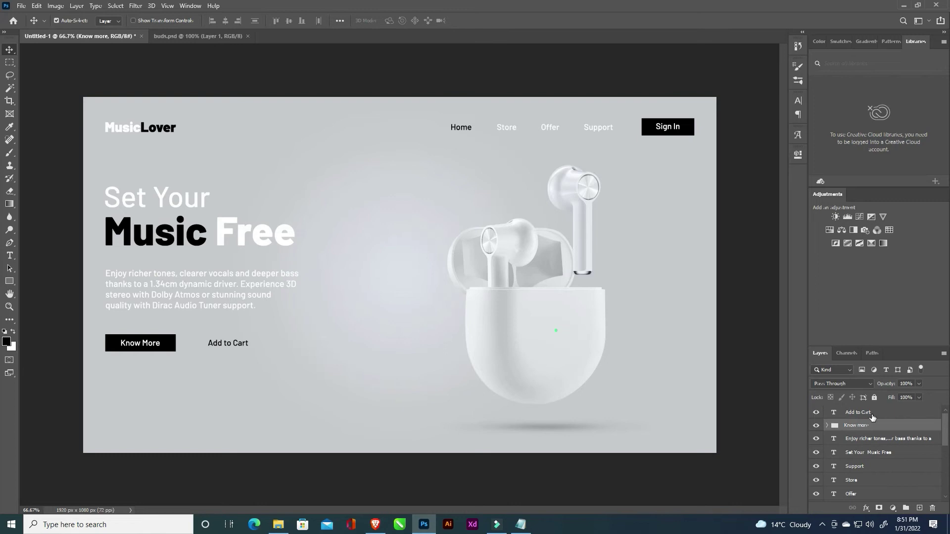
{"action": "left_click", "coordinate": [872, 413], "text": "ctrl"}
Transform both buttons together so they sit level on one row
{"action": "key", "text": "ctrl+t"}
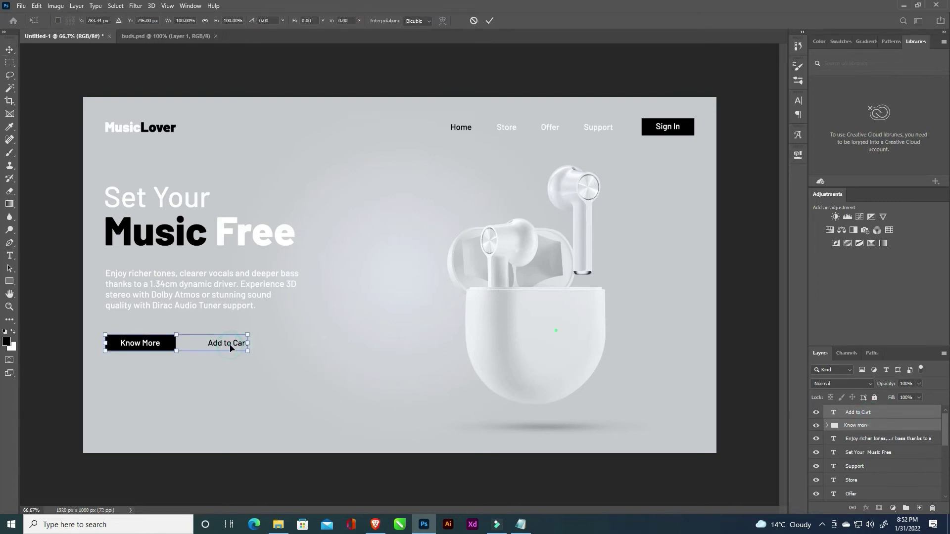
{"action": "left_click_drag", "start_coordinate": [231, 348], "coordinate": [230, 344]}
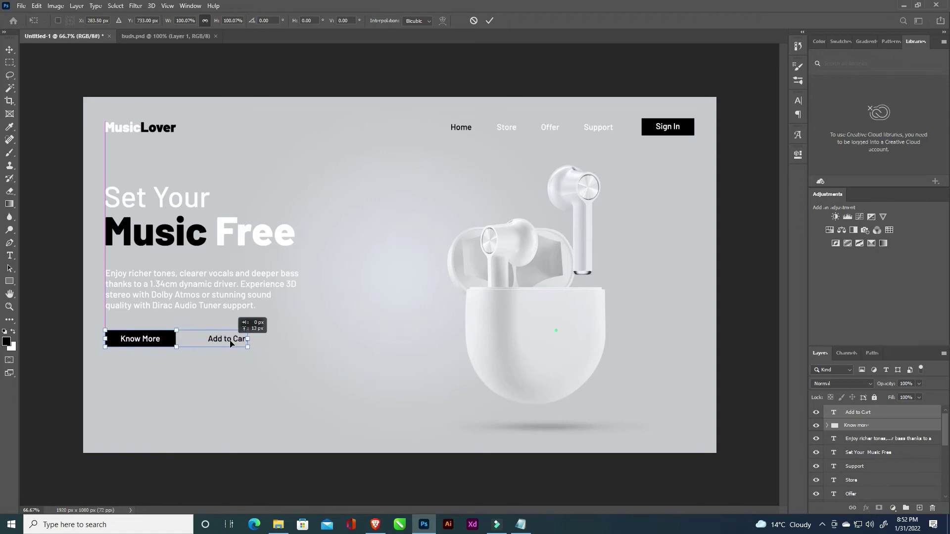
{"action": "left_click_drag", "start_coordinate": [230, 340], "coordinate": [230, 342]}
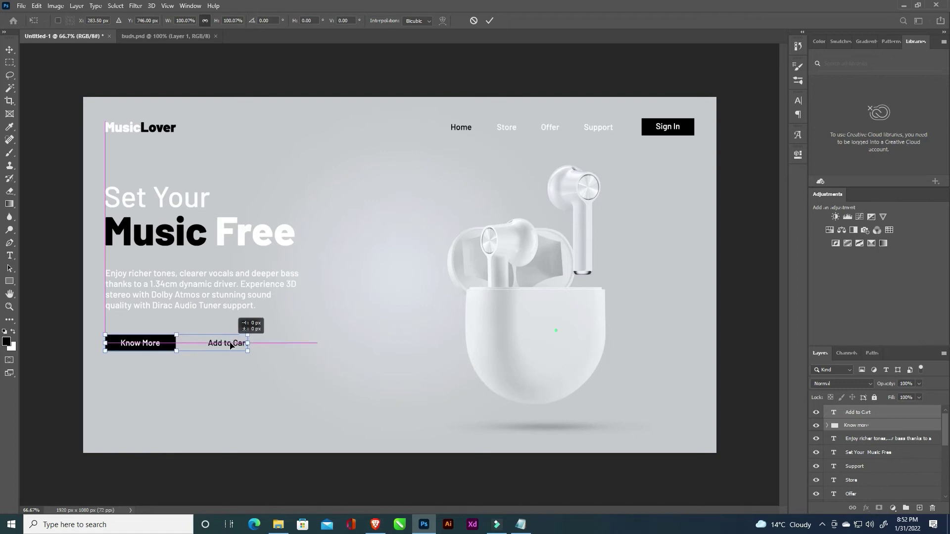
{"action": "left_click", "coordinate": [490, 20]}
Add a new MU text layer beside the earbuds and colour it white
{"action": "scroll", "coordinate": [406, 129], "scroll_direction": "down", "scroll_amount": 2}
{"action": "key", "text": "t"}
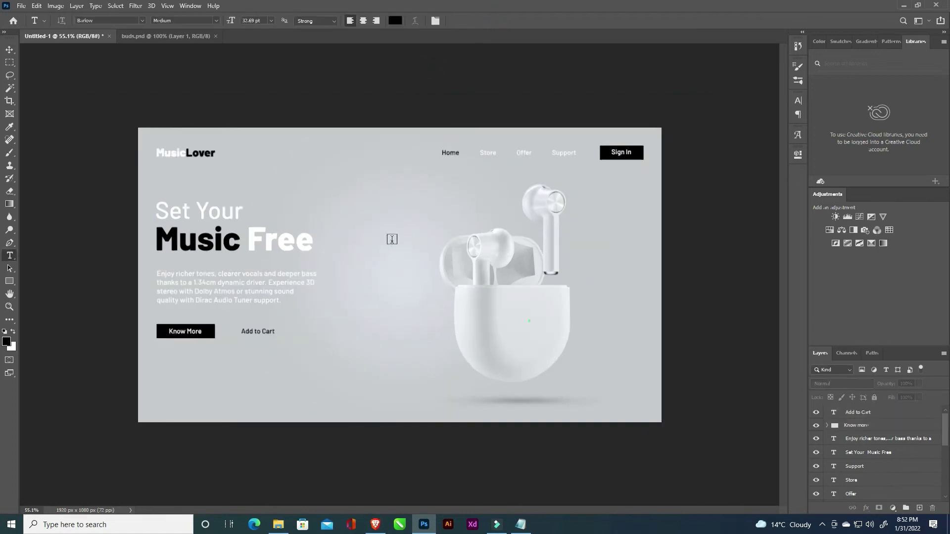
{"action": "left_click", "coordinate": [392, 239]}
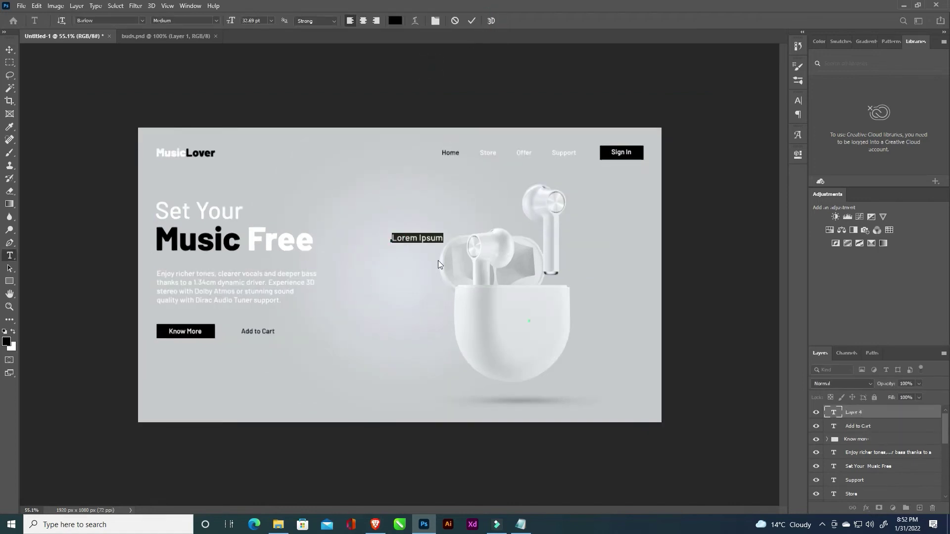
{"action": "type", "text": "ML"}
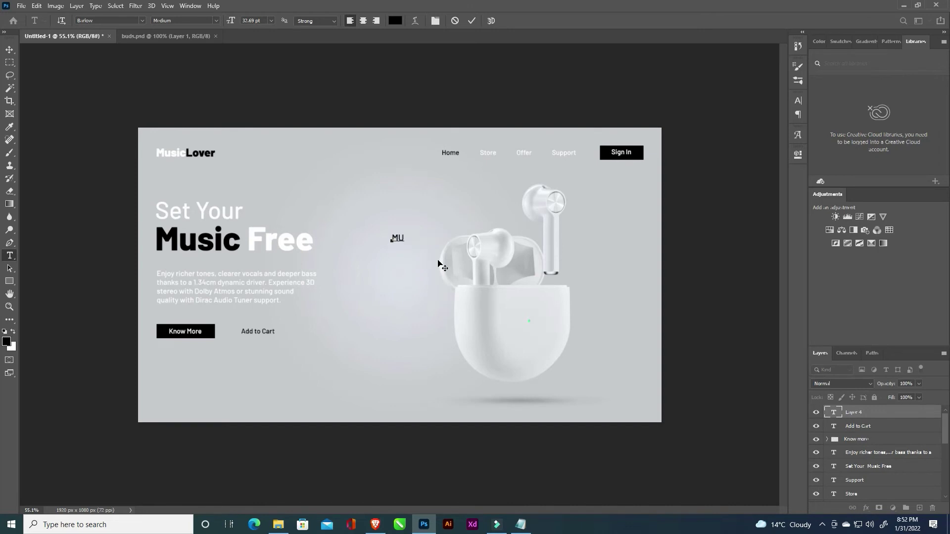
{"action": "key", "text": "ctrl+a"}
{"action": "left_click", "coordinate": [395, 21]}
{"action": "left_click_drag", "start_coordinate": [656, 351], "coordinate": [584, 266]}
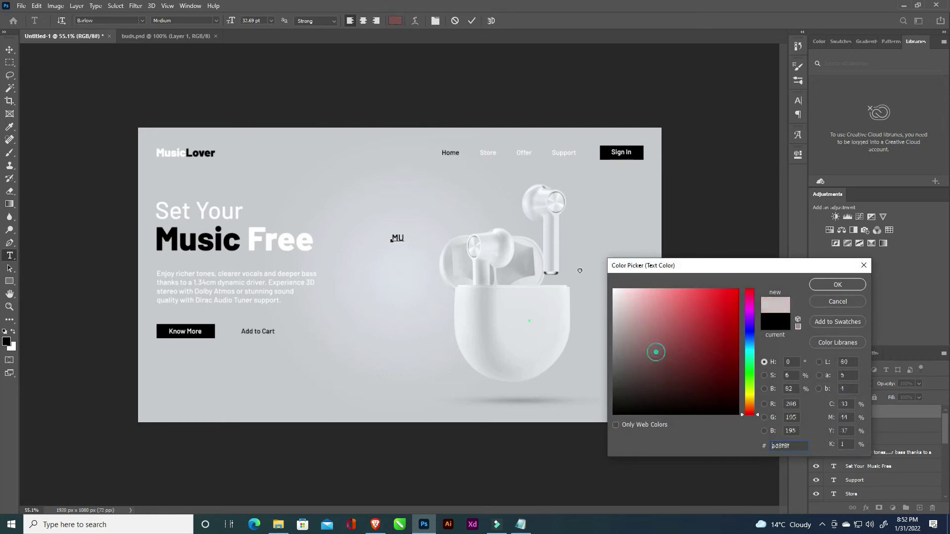
{"action": "left_click", "coordinate": [836, 286]}
Set the MU text to ExtraBold weight at 299 pt
{"action": "left_click", "coordinate": [798, 101]}
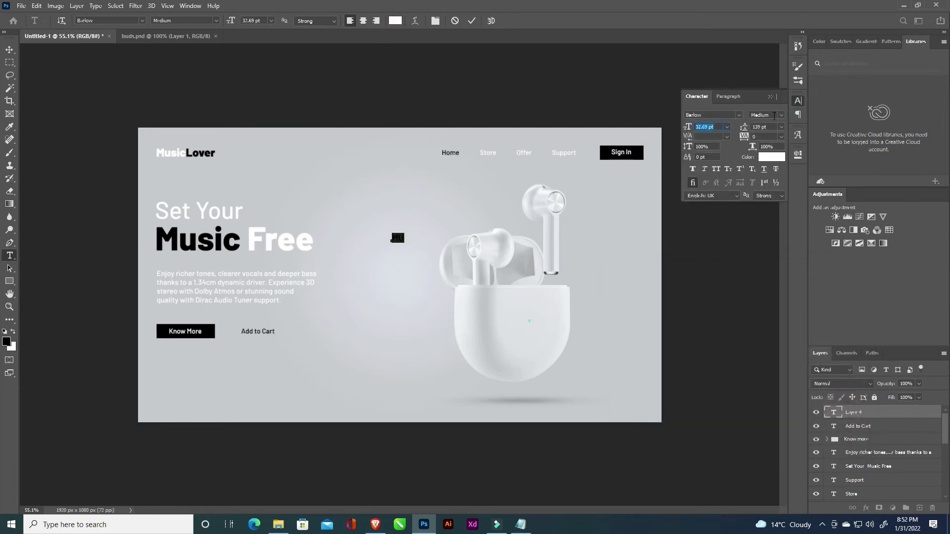
{"action": "left_click", "coordinate": [781, 115]}
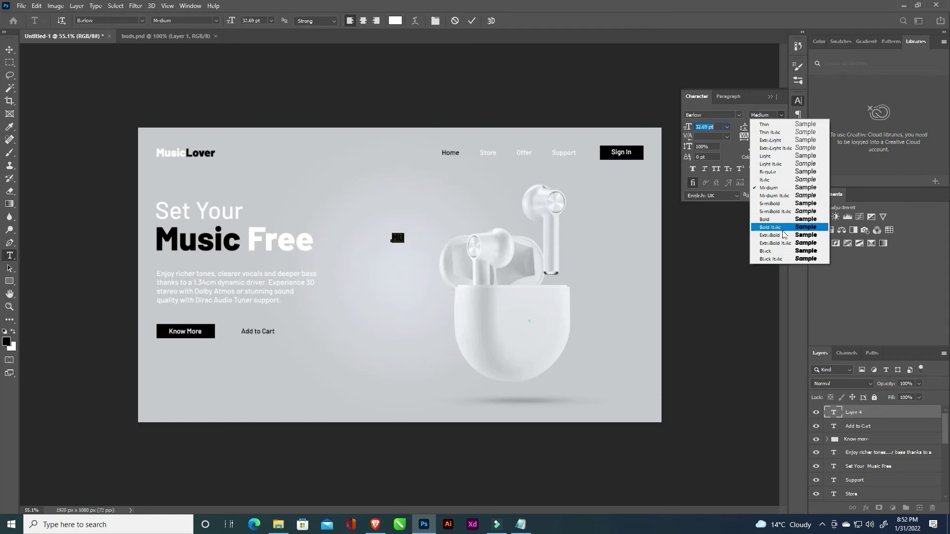
{"action": "left_click", "coordinate": [783, 235]}
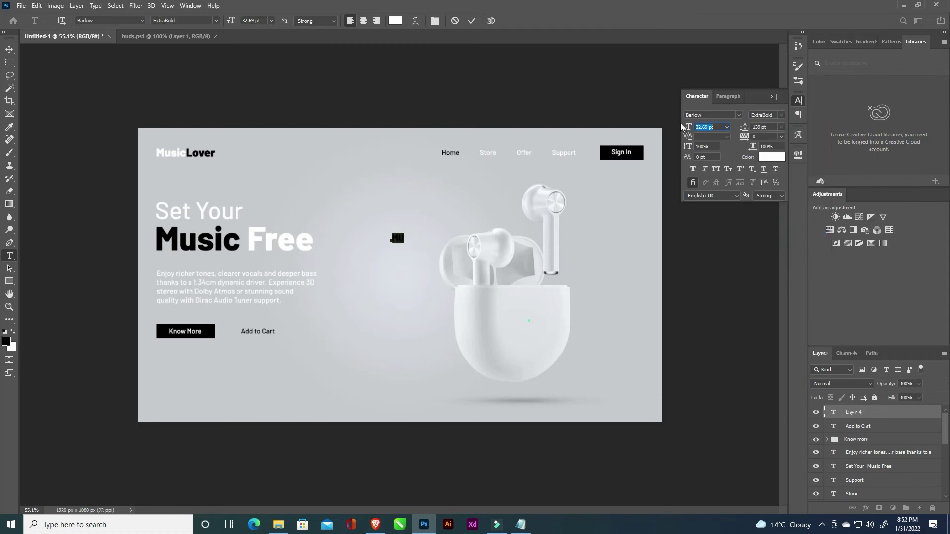
{"action": "left_click_drag", "start_coordinate": [688, 130], "coordinate": [770, 123]}
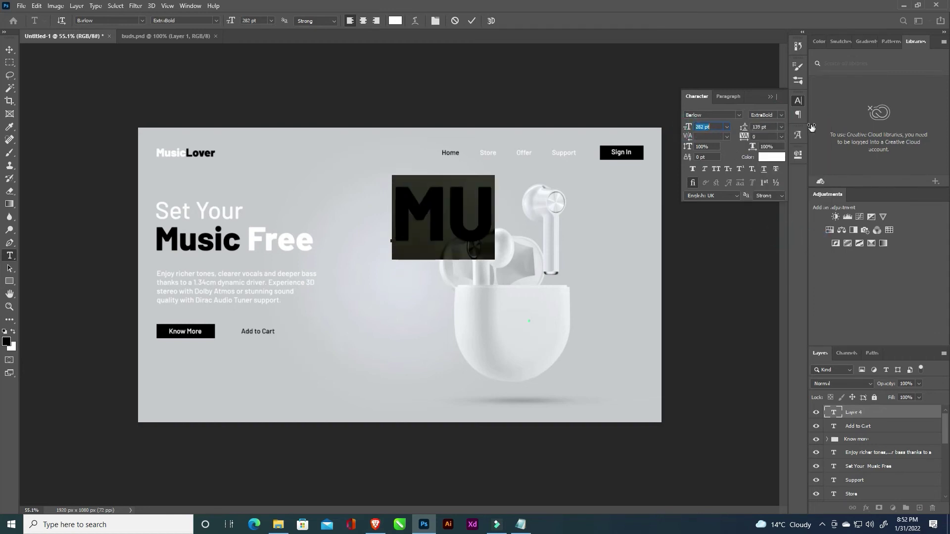
{"action": "left_click_drag", "start_coordinate": [691, 130], "coordinate": [692, 127]}
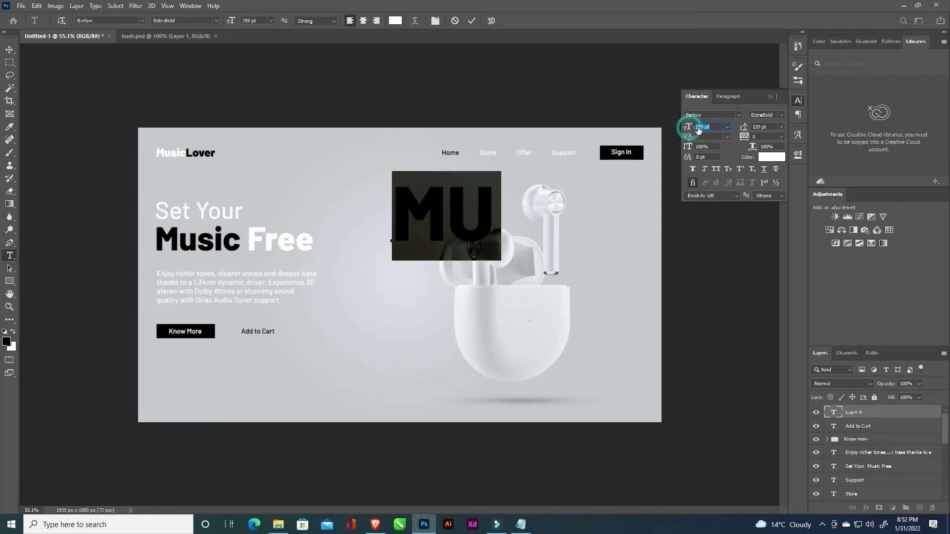
{"action": "left_click", "coordinate": [472, 21]}
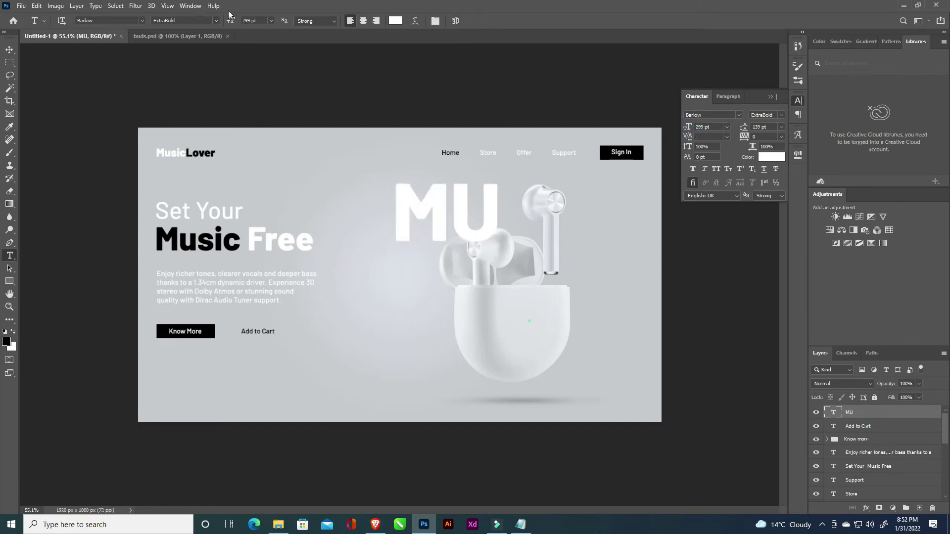
{"action": "left_click", "coordinate": [9, 50]}
Move MU just left of the earbuds and place its layer beneath the earbuds layer
{"action": "mouse_move", "coordinate": [458, 210]}
{"action": "left_mouse_down"}
{"action": "mouse_move", "coordinate": [450, 261]}
{"action": "mouse_move", "coordinate": [450, 236]}
{"action": "left_mouse_up"}
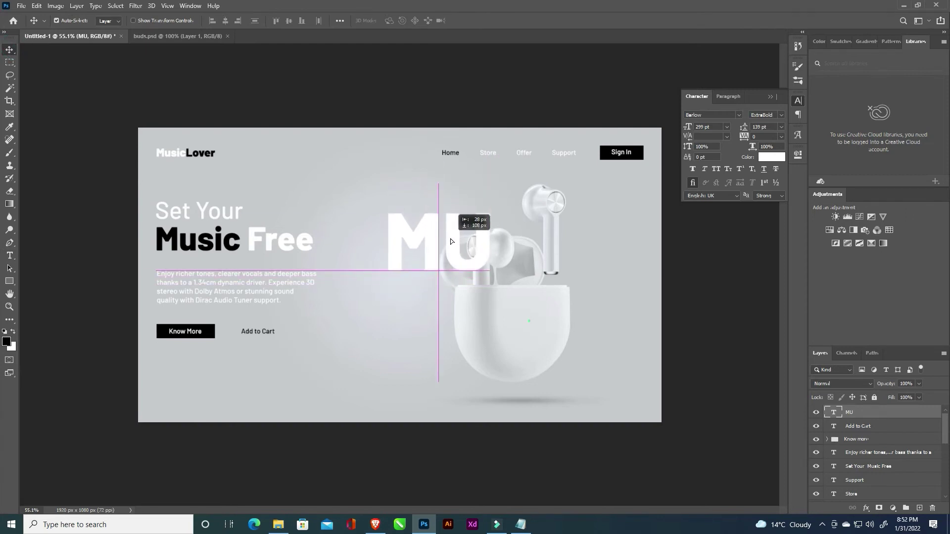
{"action": "left_click_drag", "start_coordinate": [450, 237], "coordinate": [450, 235]}
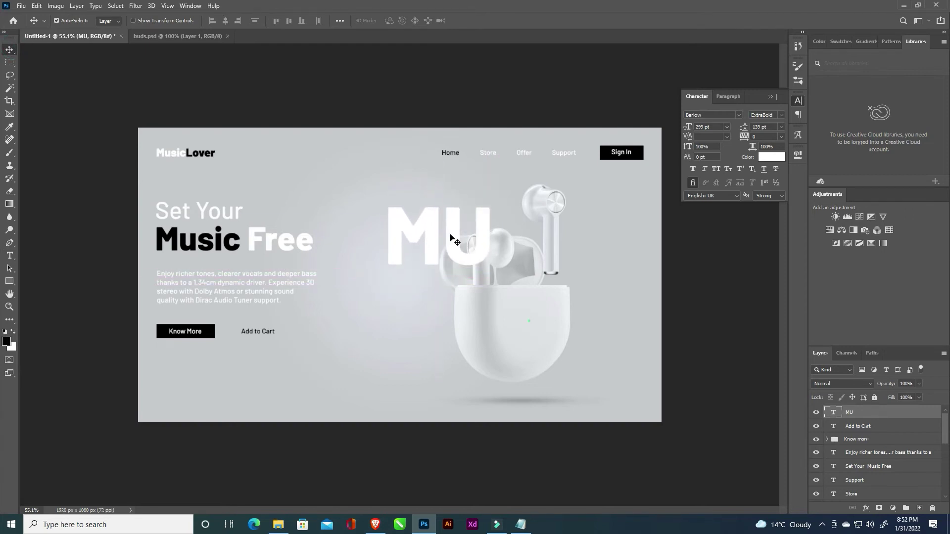
{"action": "scroll", "coordinate": [887, 420], "scroll_direction": "down", "scroll_amount": 1}
{"action": "scroll", "coordinate": [886, 435], "scroll_direction": "down", "scroll_amount": 3}
{"action": "scroll", "coordinate": [888, 470], "scroll_direction": "down", "scroll_amount": 2}
{"action": "left_click_drag", "start_coordinate": [907, 529], "coordinate": [865, 439]}
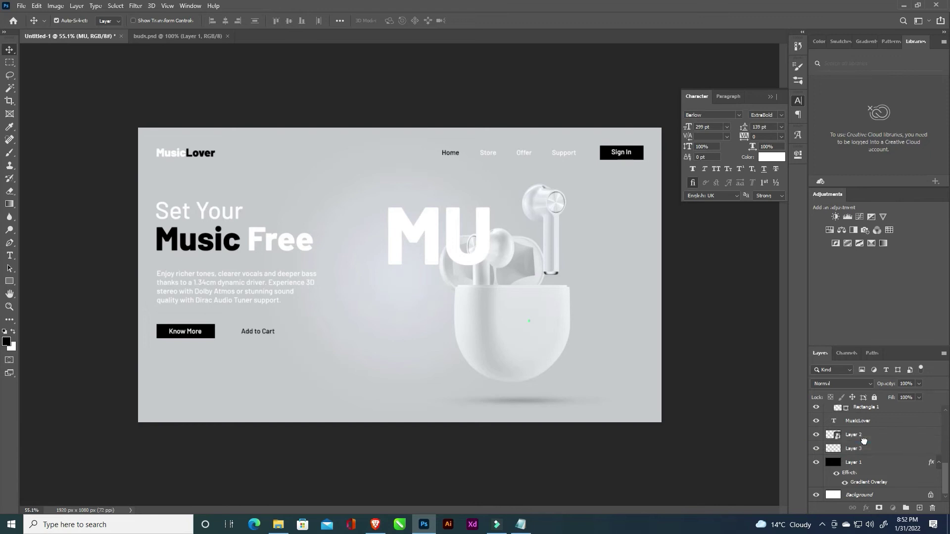
{"action": "left_click_drag", "start_coordinate": [865, 440], "coordinate": [863, 441]}
Rename Layer 2 to Earbuds, fade MU to 28% opacity, and enable its drop shadow
{"action": "double_click", "coordinate": [854, 420]}
{"action": "type", "text": "Earbuds"}
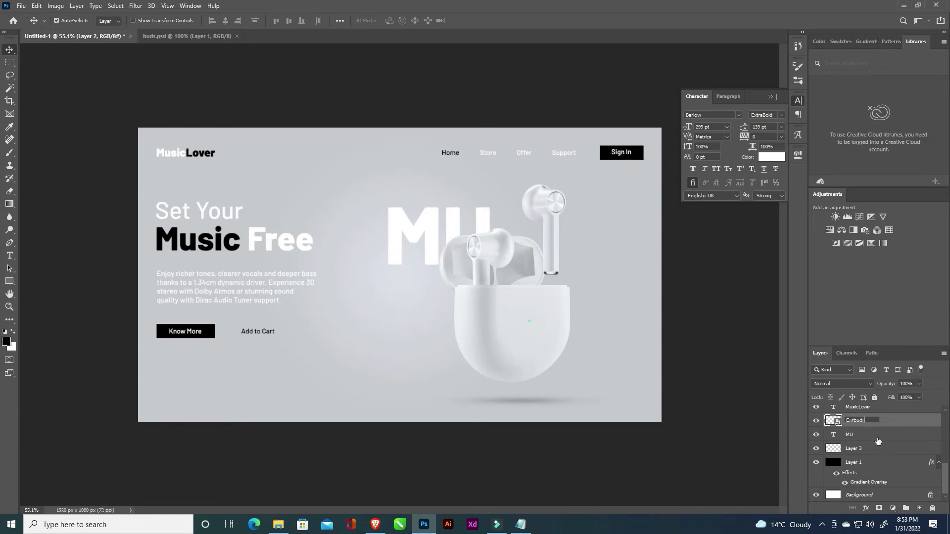
{"action": "left_click", "coordinate": [878, 441]}
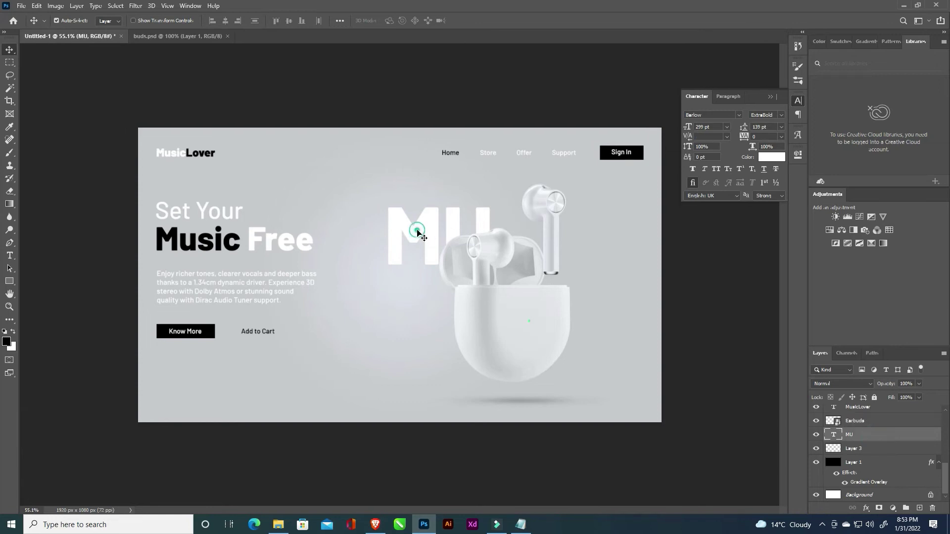
{"action": "left_click_drag", "start_coordinate": [889, 387], "coordinate": [852, 386]}
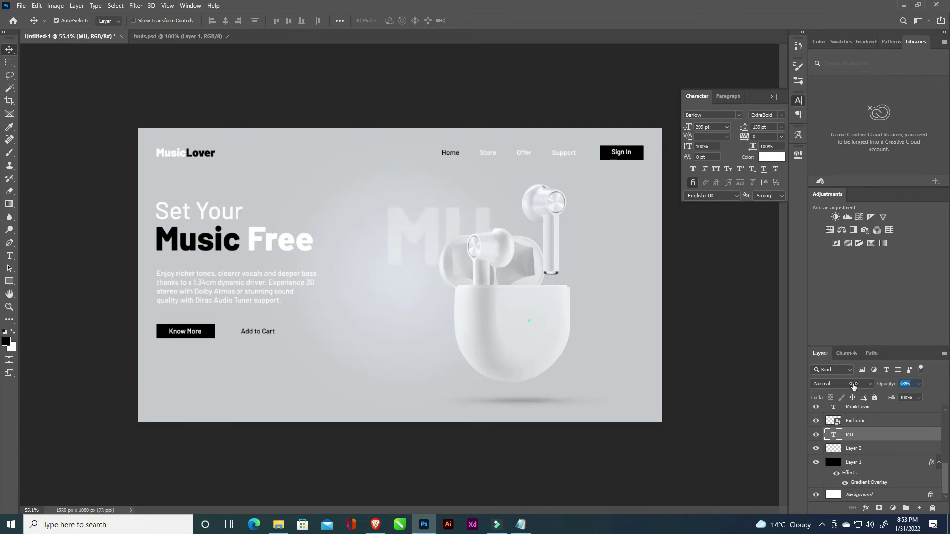
{"action": "double_click", "coordinate": [886, 439]}
{"action": "left_click", "coordinate": [448, 351]}
Apply MU's drop shadow with 8% opacity, distance 19, spread 25 and size 38
{"action": "mouse_move", "coordinate": [539, 169]}
{"action": "left_mouse_down"}
{"action": "mouse_move", "coordinate": [745, 182]}
{"action": "mouse_move", "coordinate": [632, 171]}
{"action": "left_mouse_up"}
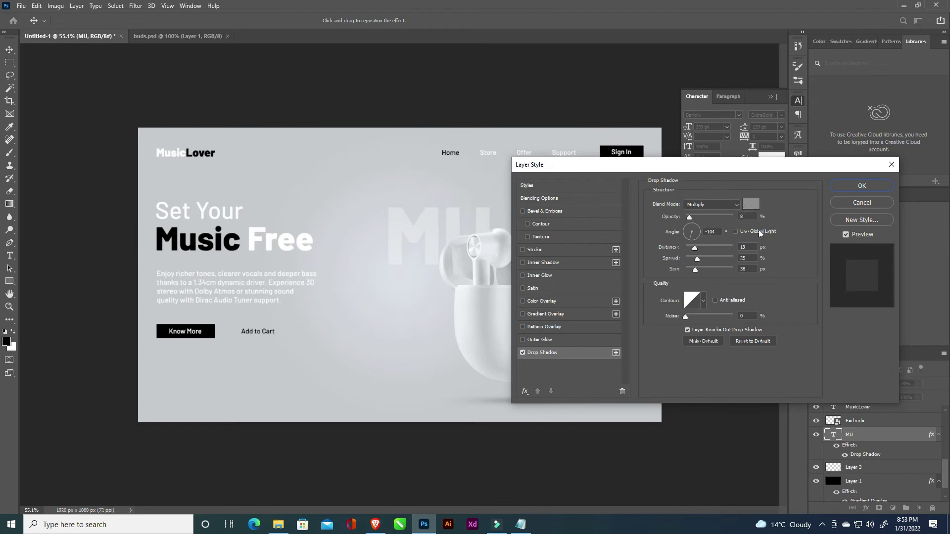
{"action": "left_click", "coordinate": [862, 187]}
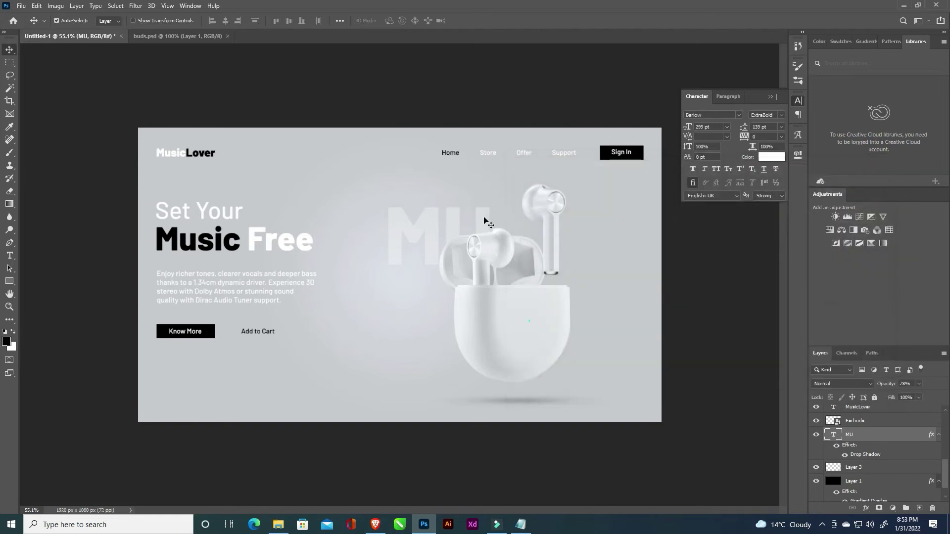
Duplicate the MU text to the right of the earbuds and change it to SIC
{"action": "left_click_drag", "start_coordinate": [488, 224], "coordinate": [473, 224]}
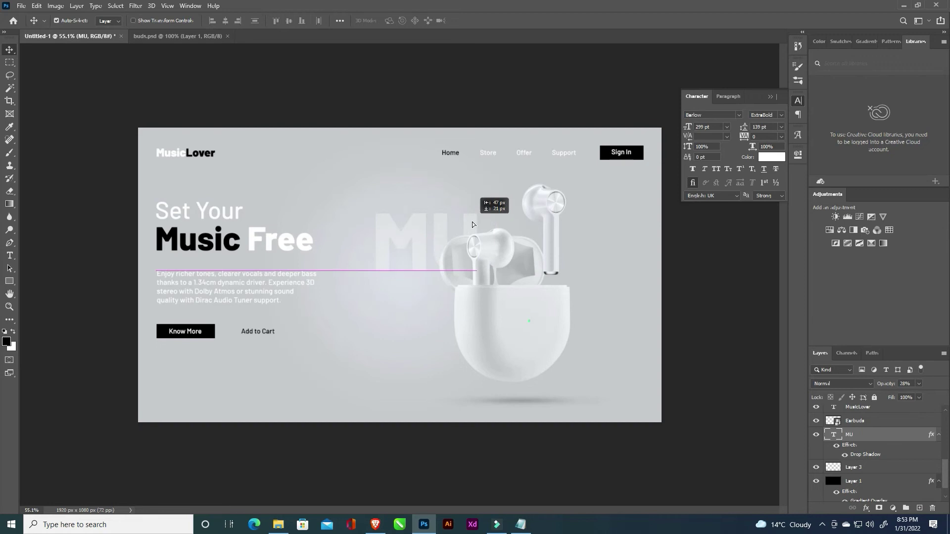
{"action": "mouse_move", "coordinate": [472, 224]}
{"action": "left_mouse_down"}
{"action": "mouse_move", "coordinate": [491, 218]}
{"action": "mouse_move", "coordinate": [625, 259]}
{"action": "left_mouse_up"}
{"action": "double_click", "coordinate": [627, 261]}
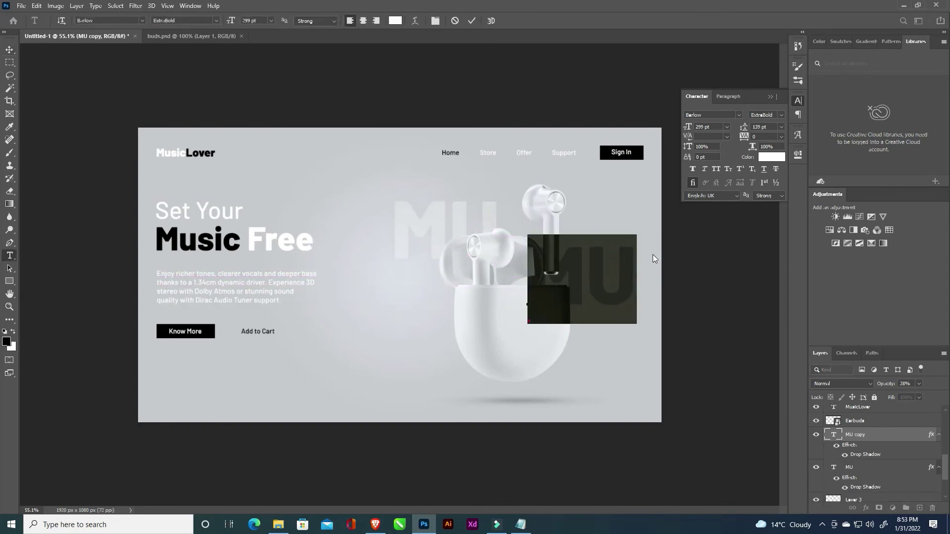
{"action": "type", "text": "SIC"}
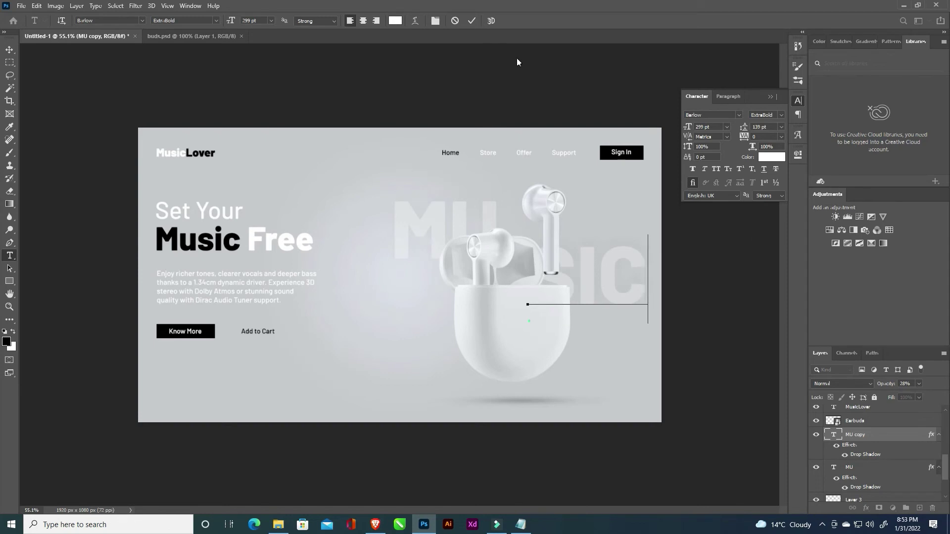
{"action": "left_click", "coordinate": [472, 21]}
{"action": "key", "text": "v"}
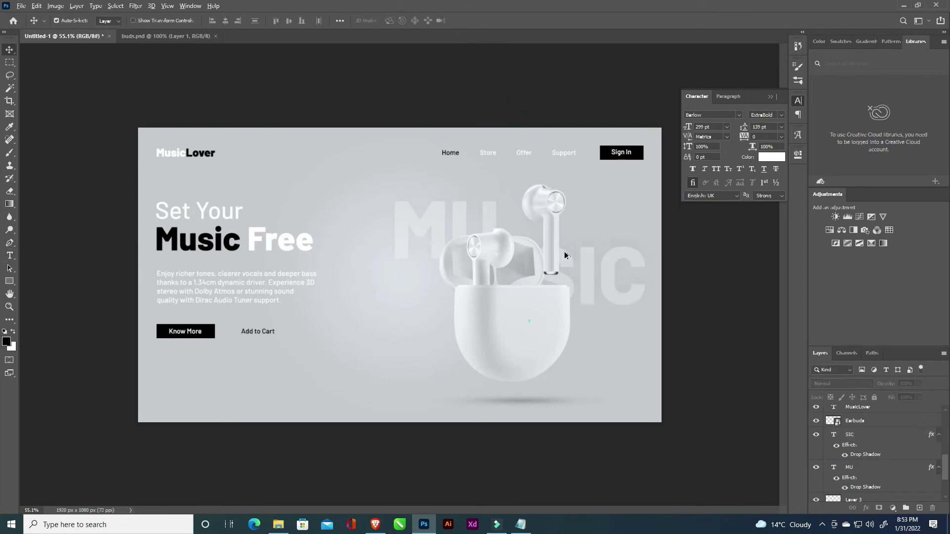
Nudge SIC into alignment with MU and collapse the Character panel
{"action": "key", "text": "ctrl+plus"}
{"action": "left_click_drag", "start_coordinate": [609, 259], "coordinate": [611, 252]}
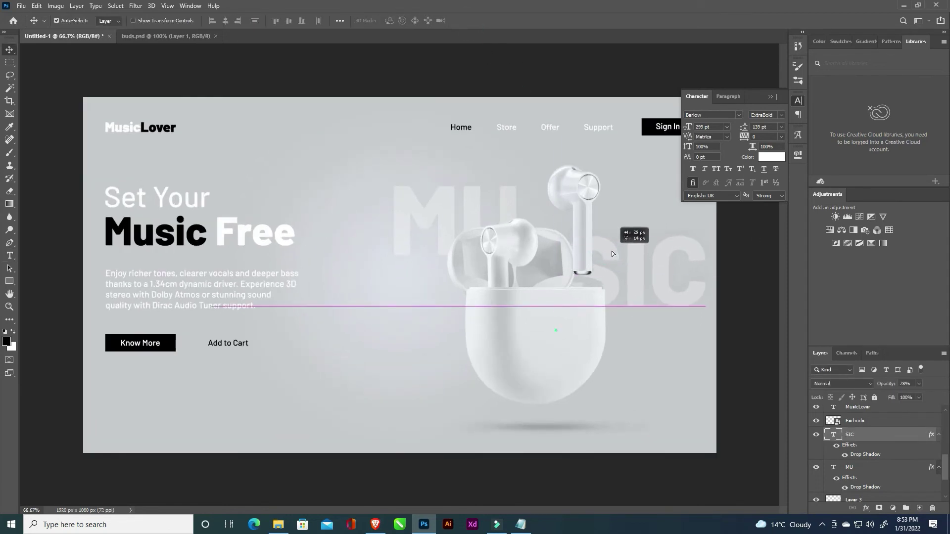
{"action": "left_click", "coordinate": [770, 97]}
{"action": "left_click_drag", "start_coordinate": [679, 246], "coordinate": [672, 251]}
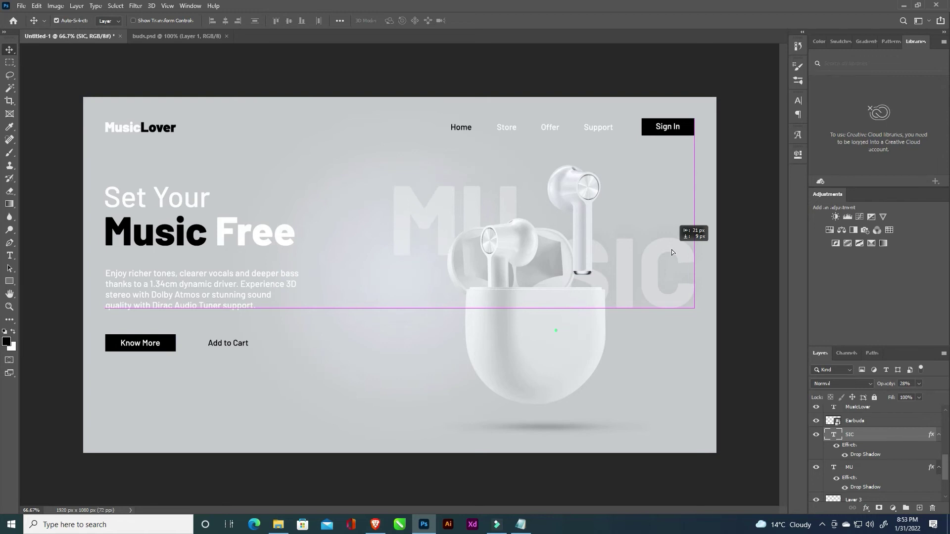
{"action": "left_click_drag", "start_coordinate": [672, 250], "coordinate": [671, 248]}
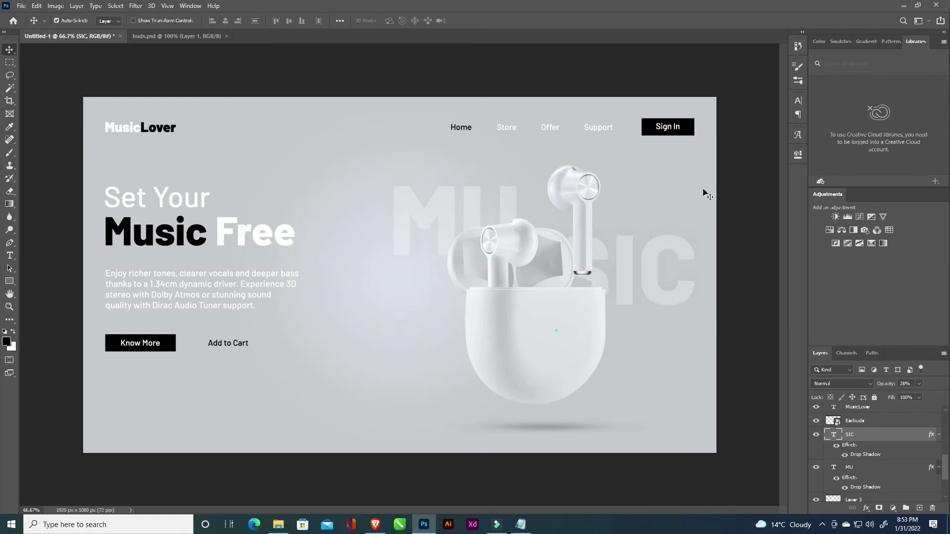
Move the Earbuds layer about 11 px to the right
{"action": "left_click", "coordinate": [729, 192]}
{"action": "key", "text": "ctrl+minus"}
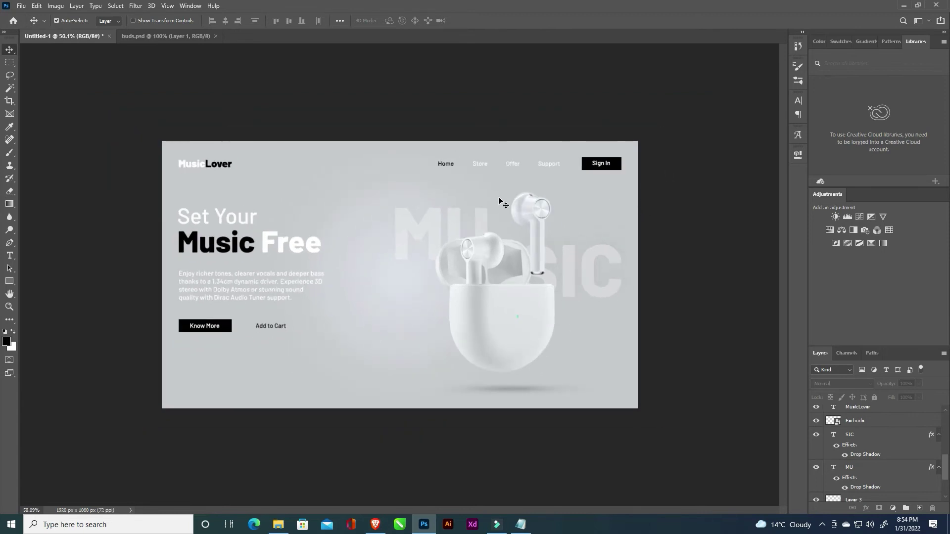
{"action": "scroll", "coordinate": [506, 250], "scroll_direction": "up", "scroll_amount": 1}
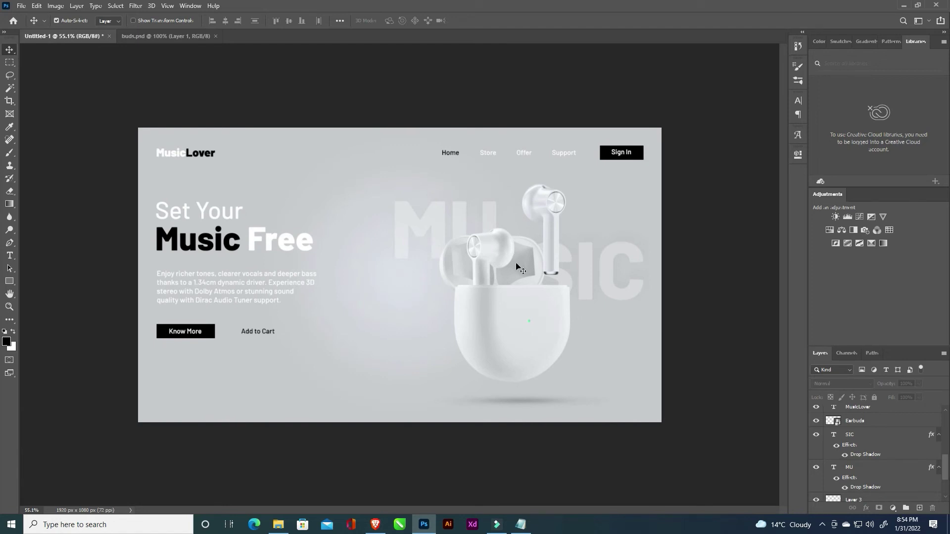
{"action": "left_click_drag", "start_coordinate": [517, 303], "coordinate": [523, 303]}
{"action": "left_click", "coordinate": [707, 288]}
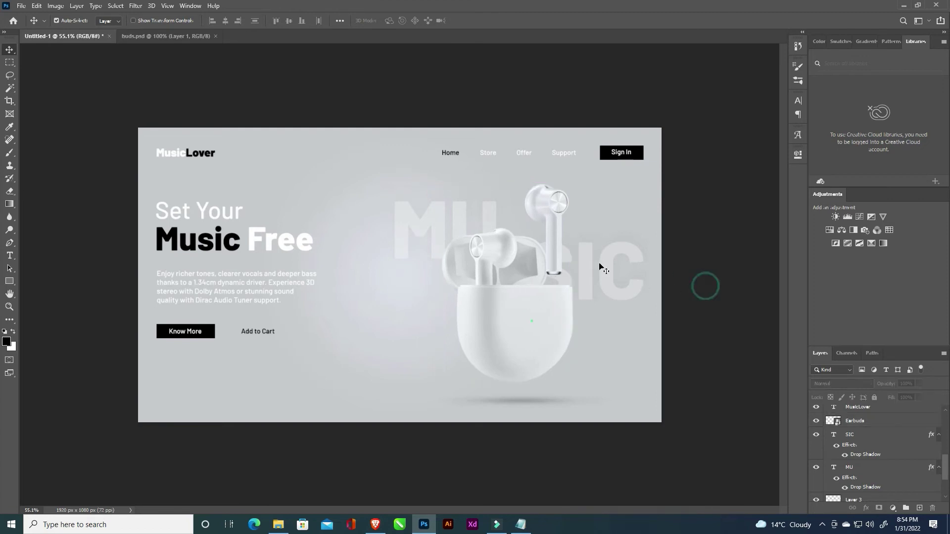
Select the music-note PNG in the Video1 folder and drag it toward Photoshop
{"action": "scroll", "coordinate": [559, 255], "scroll_direction": "down", "scroll_amount": 1}
{"action": "scroll", "coordinate": [525, 247], "scroll_direction": "down", "scroll_amount": 1}
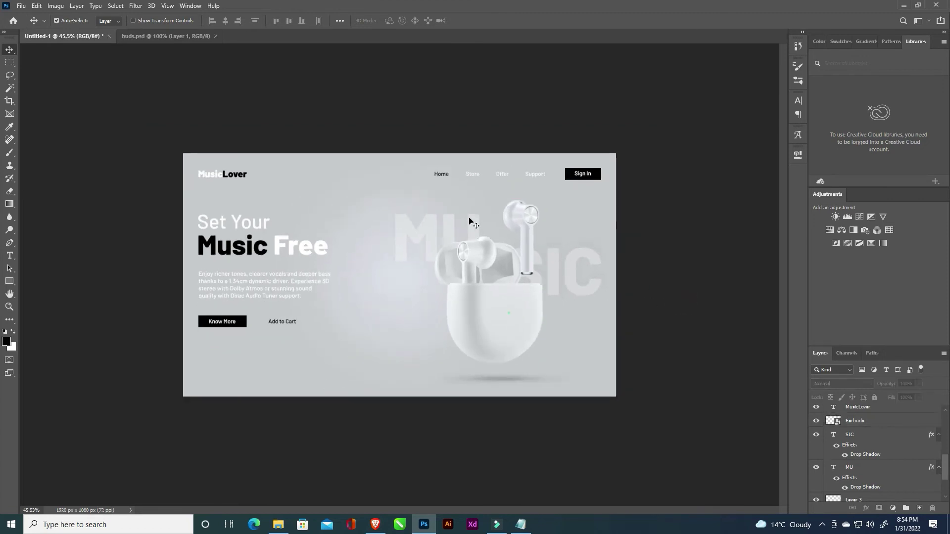
{"action": "left_click", "coordinate": [278, 525]}
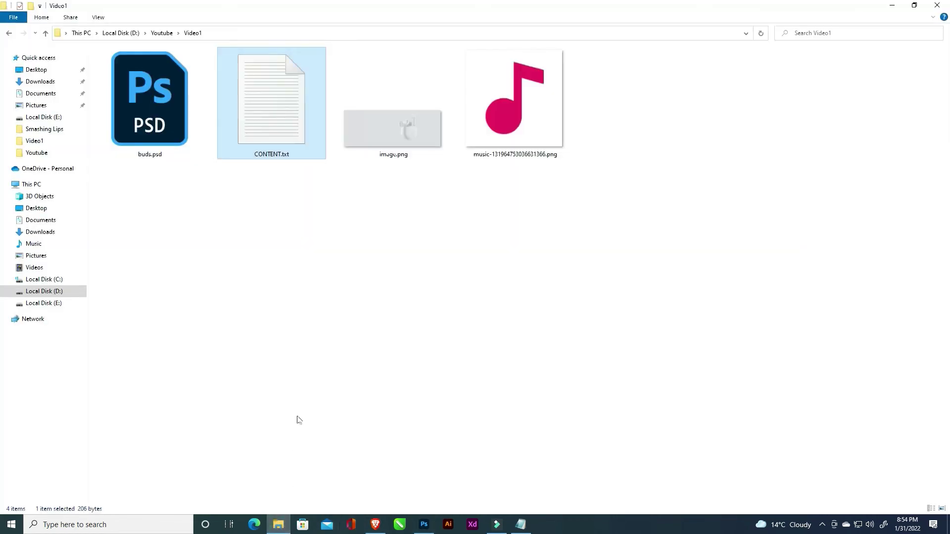
{"action": "left_click", "coordinate": [506, 121]}
{"action": "left_click_drag", "start_coordinate": [531, 138], "coordinate": [424, 527]}
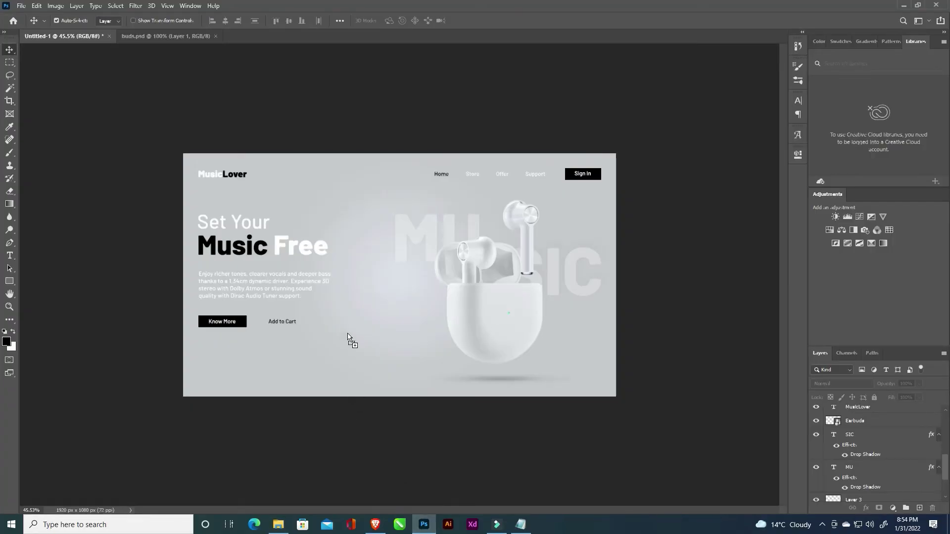
Place the music-note PNG on the banner, scaled and positioned between the body text and earbuds
{"action": "left_click_drag", "start_coordinate": [423, 527], "coordinate": [360, 327]}
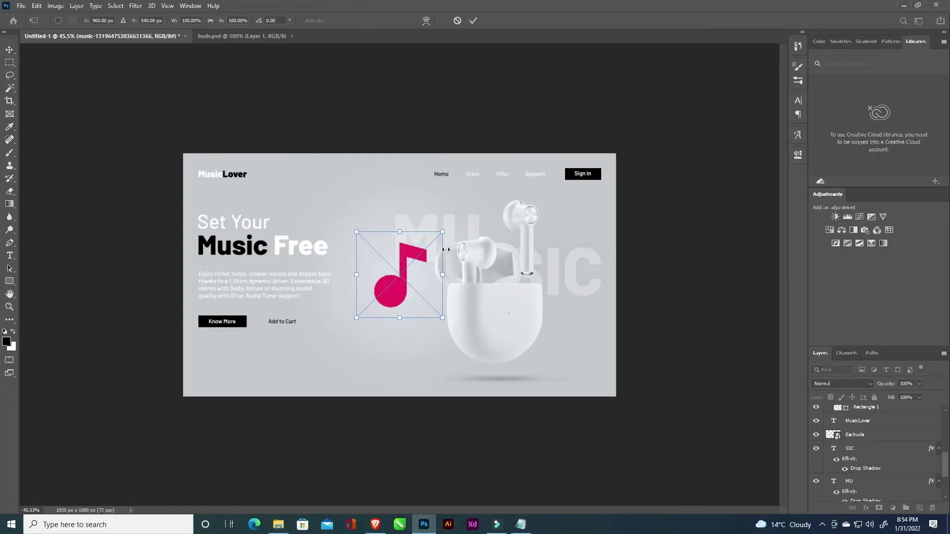
{"action": "left_click_drag", "start_coordinate": [444, 232], "coordinate": [583, 144]}
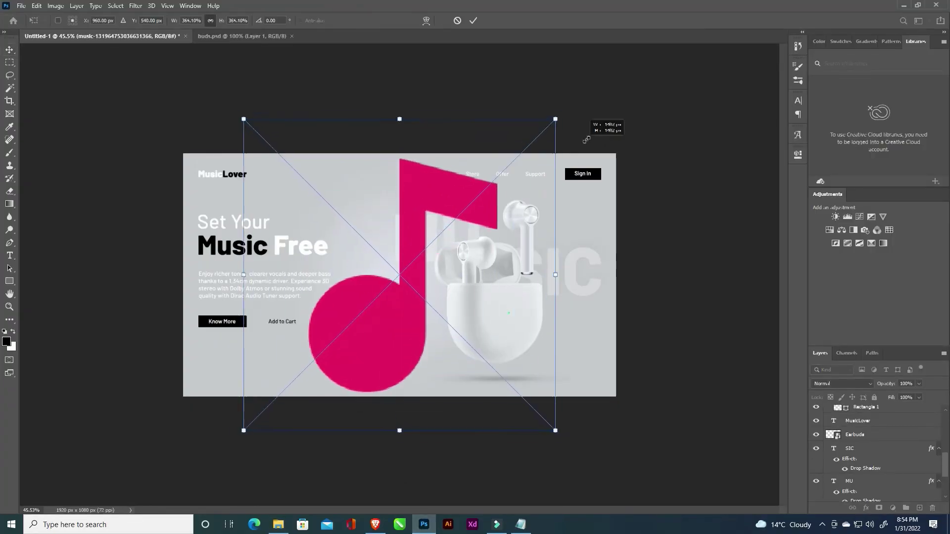
{"action": "left_click_drag", "start_coordinate": [404, 332], "coordinate": [290, 274]}
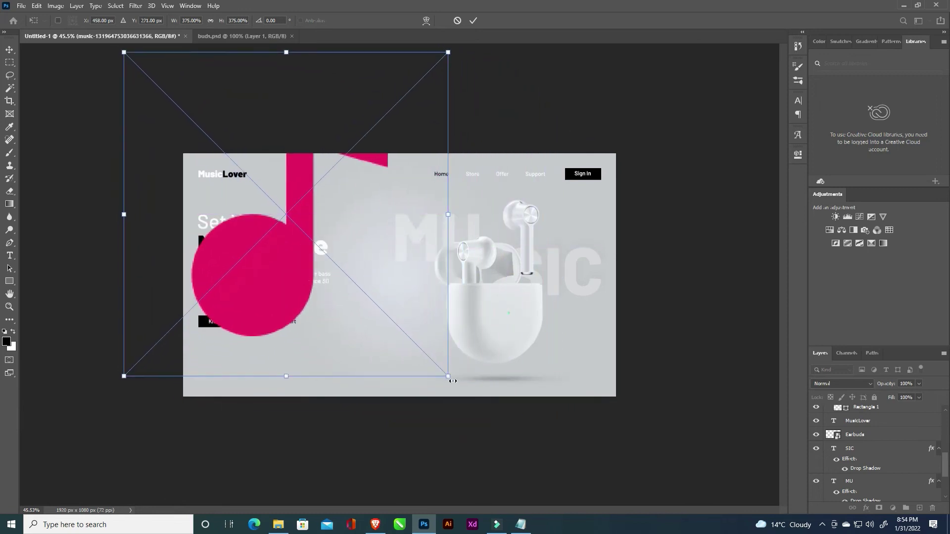
{"action": "left_click_drag", "start_coordinate": [448, 377], "coordinate": [511, 439]}
{"action": "mouse_move", "coordinate": [276, 344]}
{"action": "left_mouse_down"}
{"action": "mouse_move", "coordinate": [365, 370]}
{"action": "mouse_move", "coordinate": [396, 395]}
{"action": "left_mouse_up"}
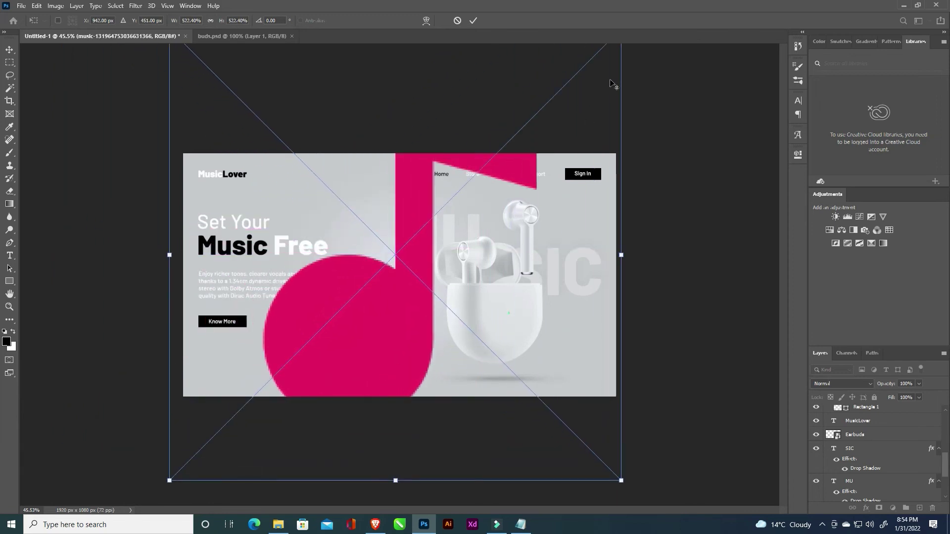
{"action": "left_click_drag", "start_coordinate": [621, 480], "coordinate": [468, 328]}
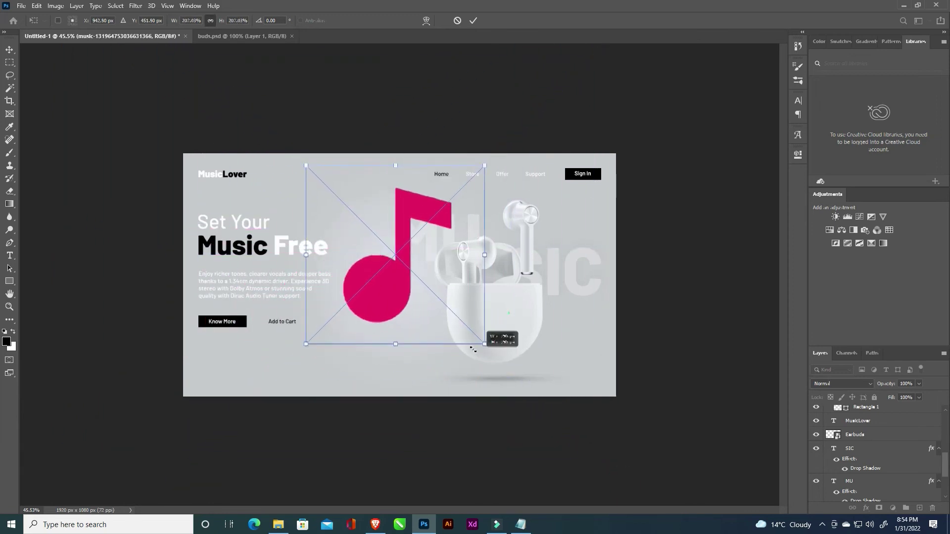
{"action": "left_click_drag", "start_coordinate": [413, 289], "coordinate": [403, 340]}
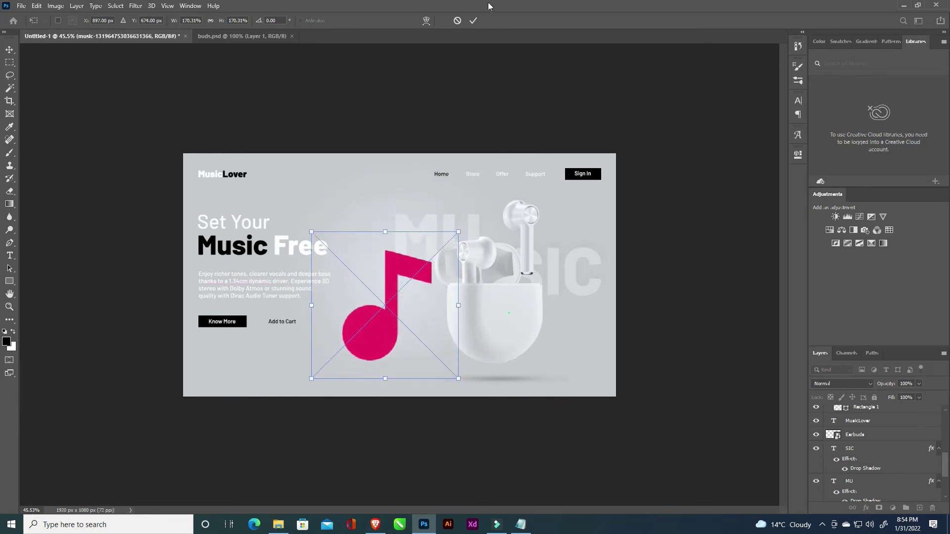
{"action": "left_click", "coordinate": [472, 21]}
{"action": "scroll", "coordinate": [861, 441], "scroll_direction": "up", "scroll_amount": 5}
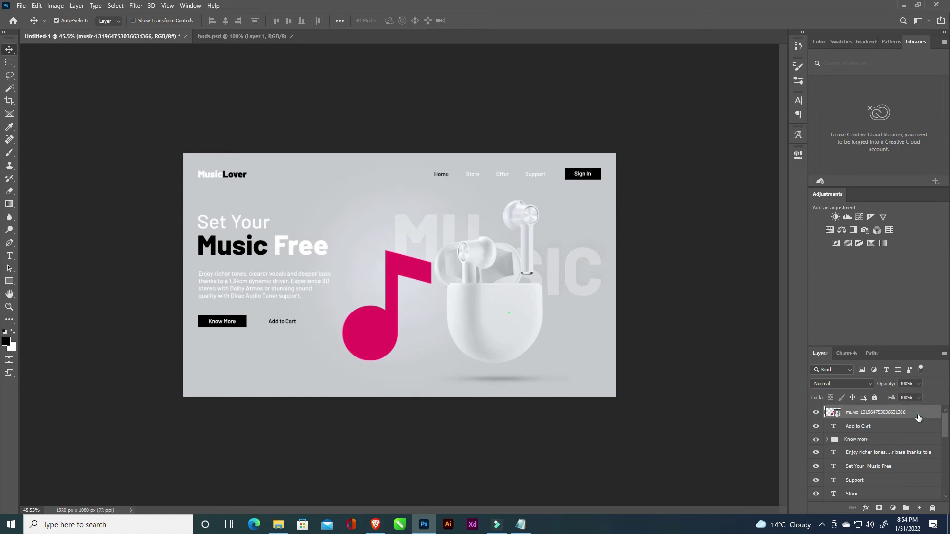
Give the music-note layer a white (#ffffff) Color Overlay
{"action": "double_click", "coordinate": [918, 418]}
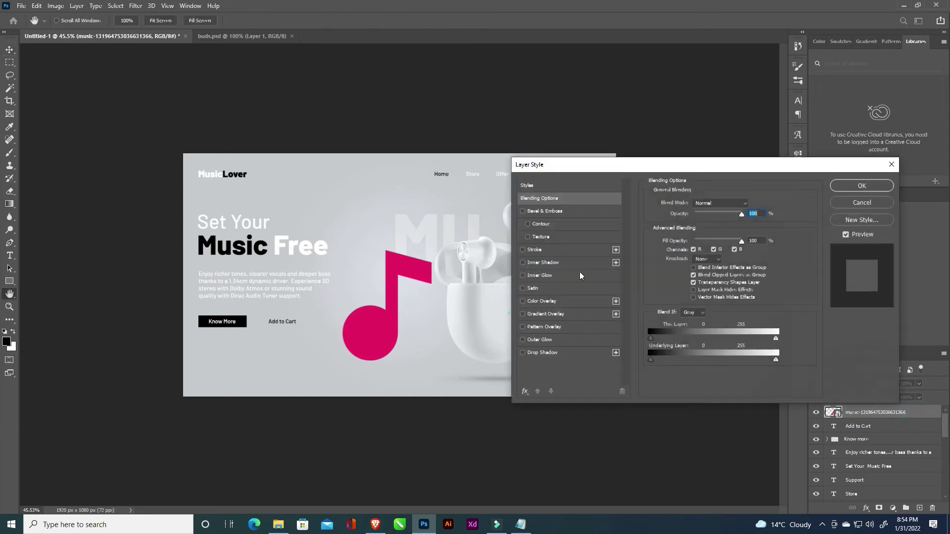
{"action": "left_click", "coordinate": [564, 302]}
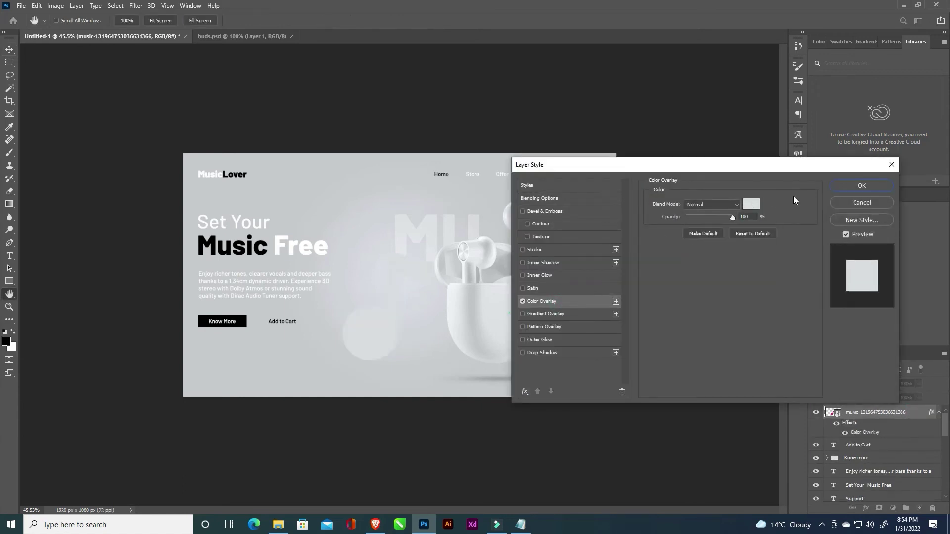
{"action": "left_click", "coordinate": [751, 204]}
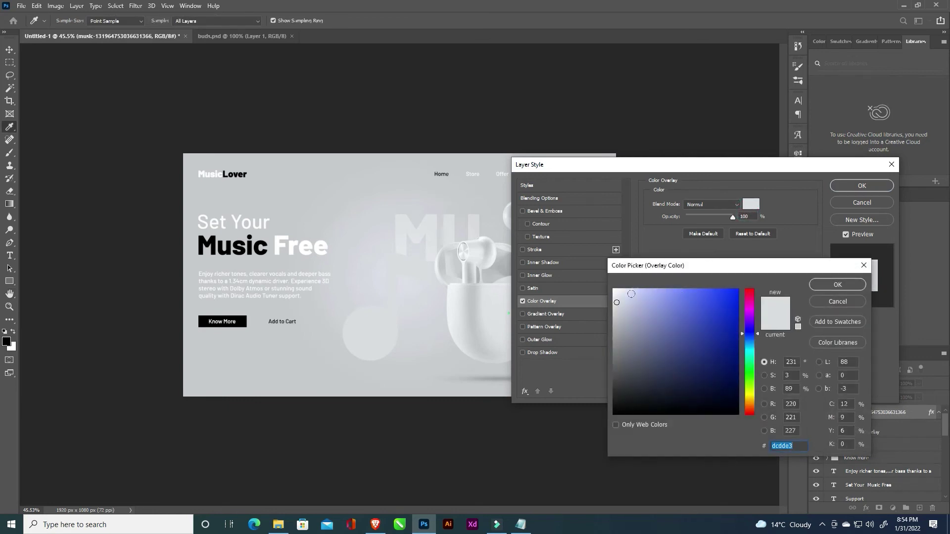
{"action": "left_click", "coordinate": [614, 291]}
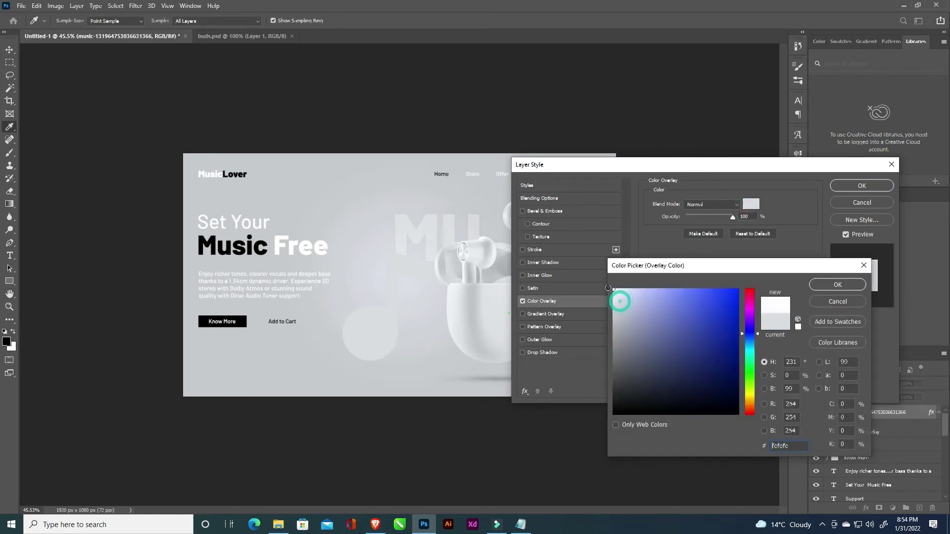
{"action": "left_click", "coordinate": [840, 281]}
{"action": "left_click", "coordinate": [862, 185]}
Move the white note left over the headline and drag its layer lower
{"action": "key", "text": "v"}
{"action": "left_click_drag", "start_coordinate": [385, 318], "coordinate": [266, 261]}
{"action": "left_click_drag", "start_coordinate": [888, 413], "coordinate": [887, 510]}
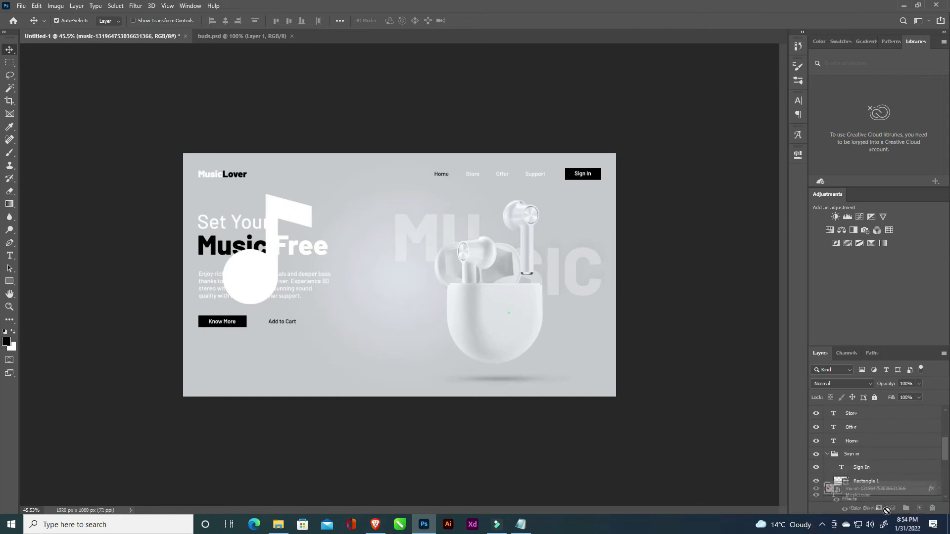
Move the music-note layer just above the background and scale the note up greatly
{"action": "left_click_drag", "start_coordinate": [886, 510], "coordinate": [880, 456]}
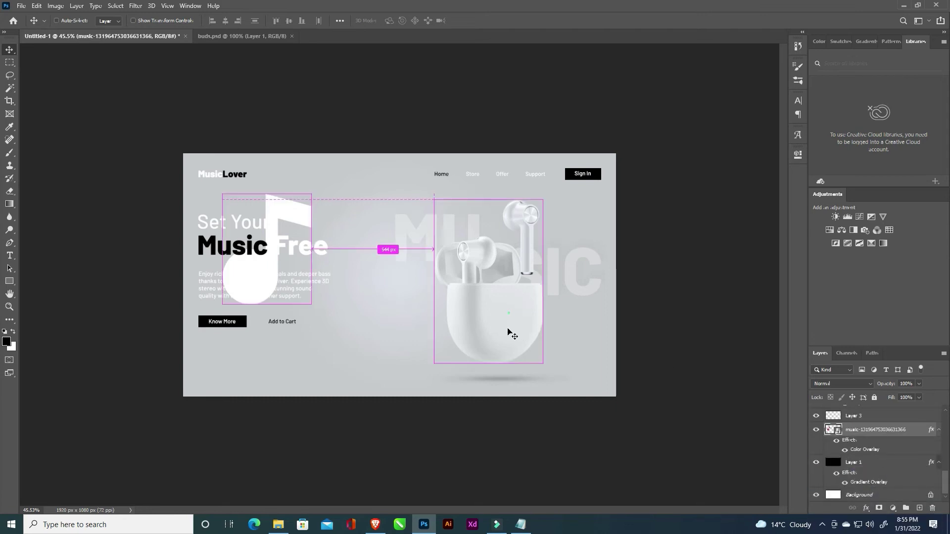
{"action": "key", "text": "ctrl"}
{"action": "key", "text": "ctrl+t"}
{"action": "mouse_move", "coordinate": [339, 175]}
{"action": "left_mouse_down"}
{"action": "mouse_move", "coordinate": [373, 141]}
{"action": "mouse_move", "coordinate": [499, 78]}
{"action": "left_mouse_up"}
{"action": "mouse_move", "coordinate": [291, 338]}
{"action": "left_mouse_down"}
{"action": "mouse_move", "coordinate": [329, 288]}
{"action": "mouse_move", "coordinate": [321, 287]}
{"action": "left_mouse_up"}
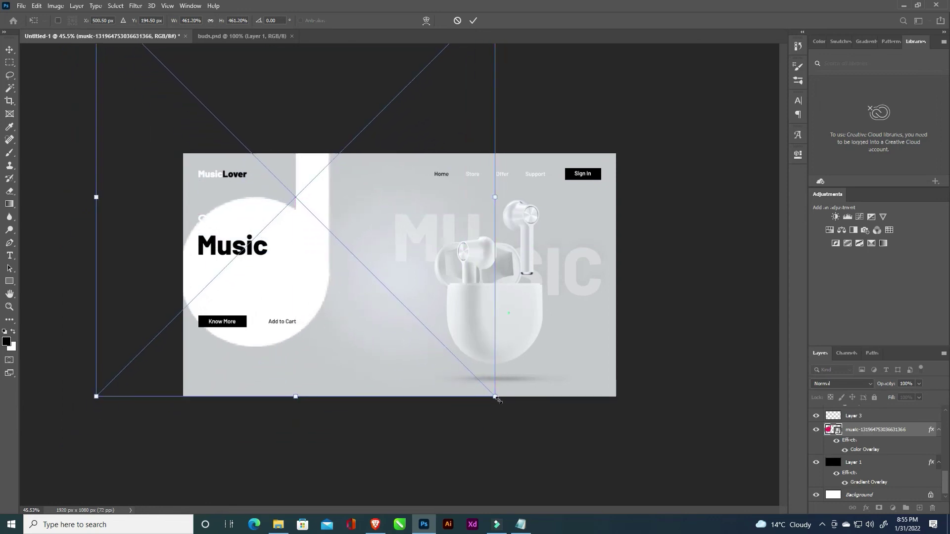
Stretch the note further across the left side and fade it to about 23% opacity
{"action": "left_click_drag", "start_coordinate": [495, 396], "coordinate": [541, 441]}
{"action": "left_click_drag", "start_coordinate": [251, 340], "coordinate": [277, 339]}
{"action": "left_click", "coordinate": [474, 21]}
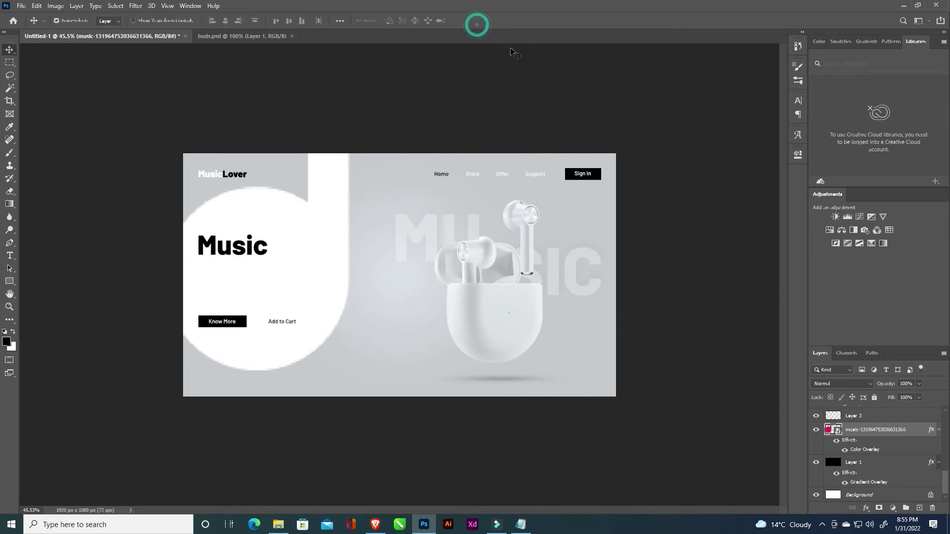
{"action": "left_click_drag", "start_coordinate": [885, 384], "coordinate": [852, 384]}
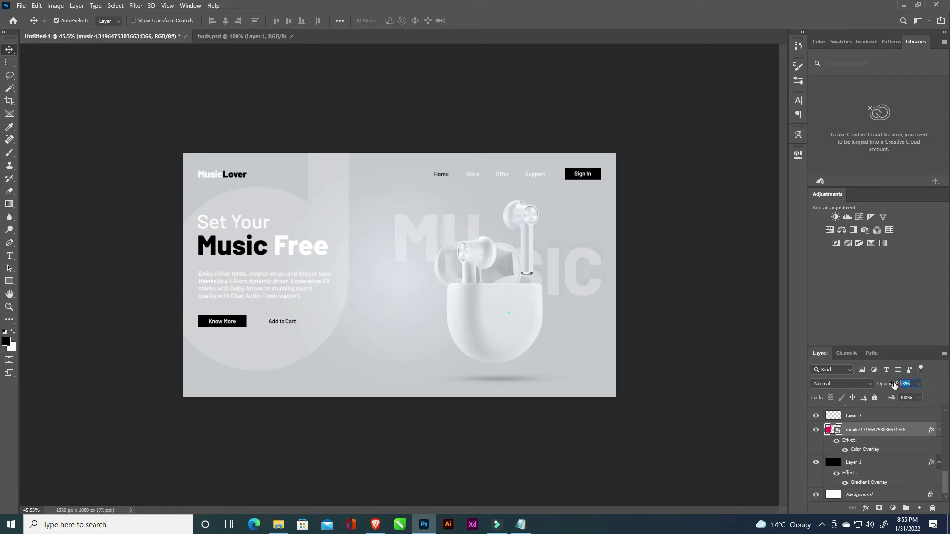
Fade the music-note graphic to 20% opacity and nudge it slightly lower
{"action": "left_click_drag", "start_coordinate": [893, 384], "coordinate": [892, 384]}
{"action": "left_click", "coordinate": [338, 212]}
{"action": "left_click_drag", "start_coordinate": [338, 211], "coordinate": [336, 213]}
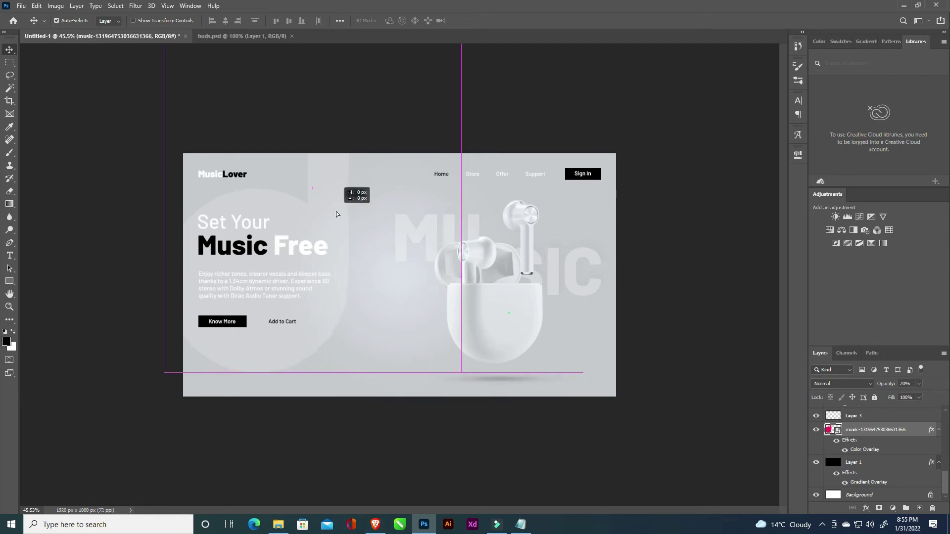
{"action": "left_click_drag", "start_coordinate": [336, 214], "coordinate": [336, 214]}
{"action": "left_click", "coordinate": [333, 129]}
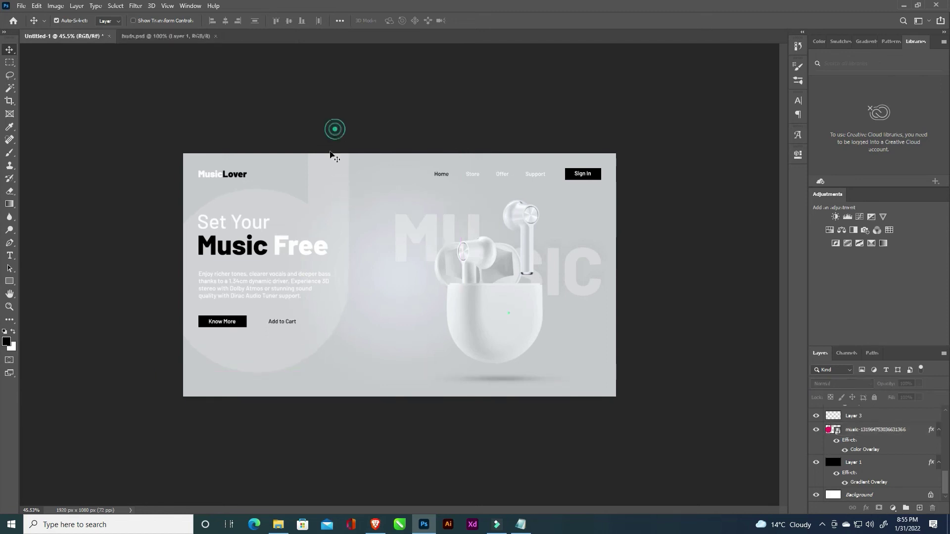
Move the Set Your Music Free heading, body paragraph and Know More button down slightly
{"action": "scroll", "coordinate": [302, 193], "scroll_direction": "up", "scroll_amount": 1}
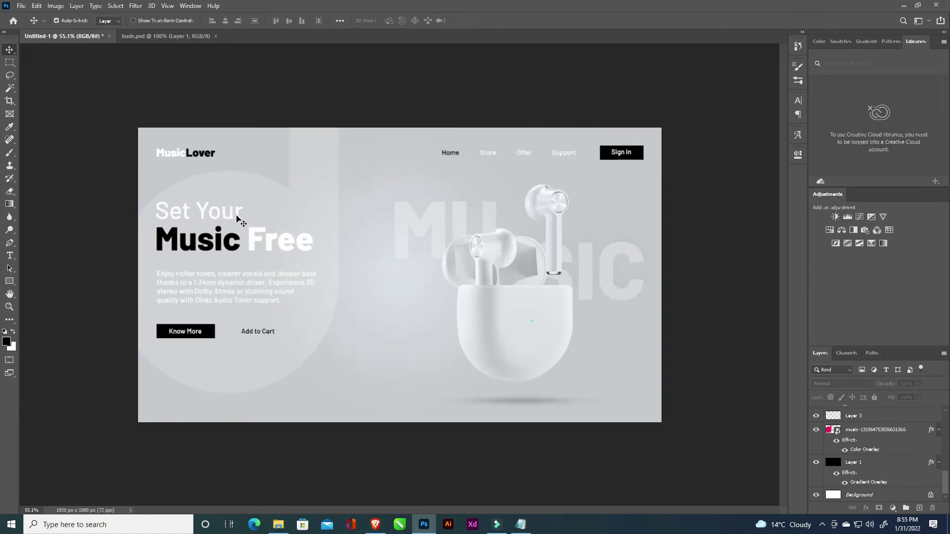
{"action": "left_click", "coordinate": [237, 220]}
{"action": "left_click", "coordinate": [226, 285]}
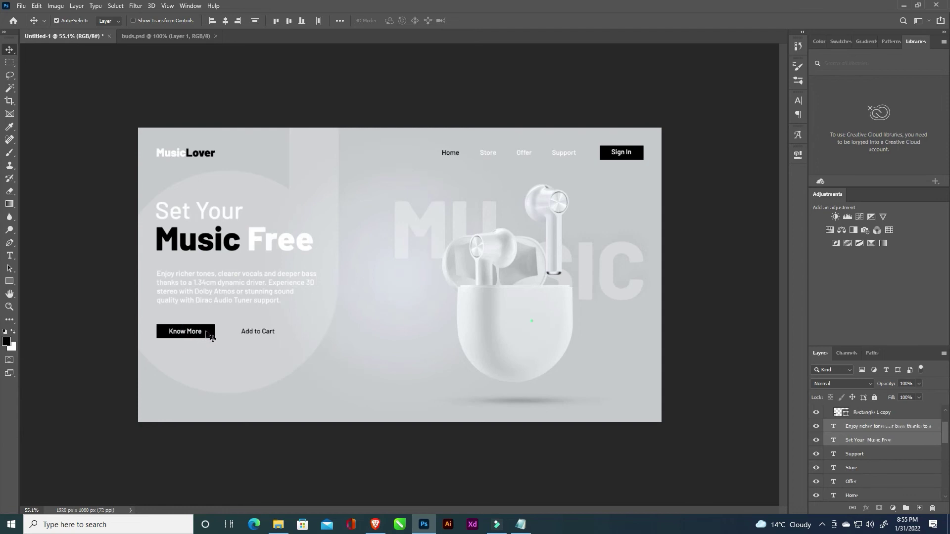
{"action": "left_click", "coordinate": [210, 337], "text": "shift"}
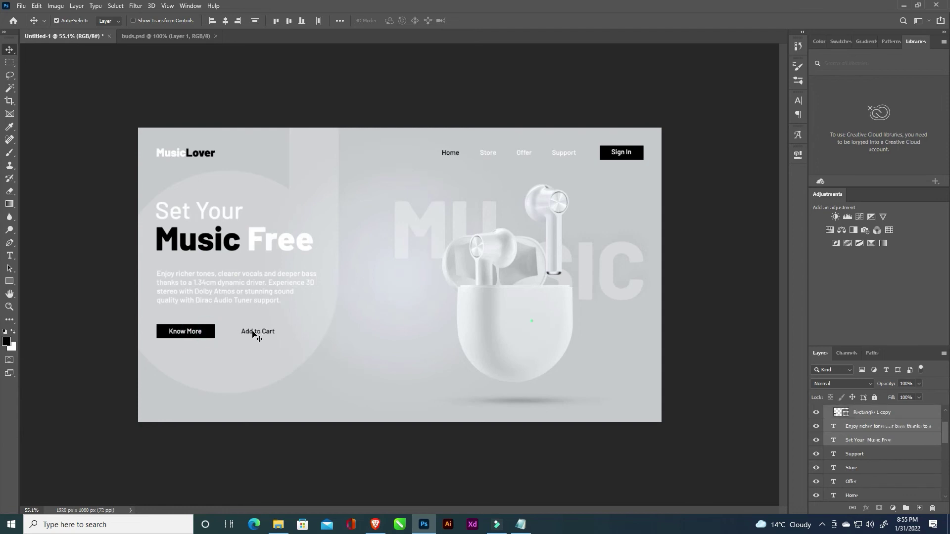
{"action": "left_click_drag", "start_coordinate": [252, 334], "coordinate": [251, 340]}
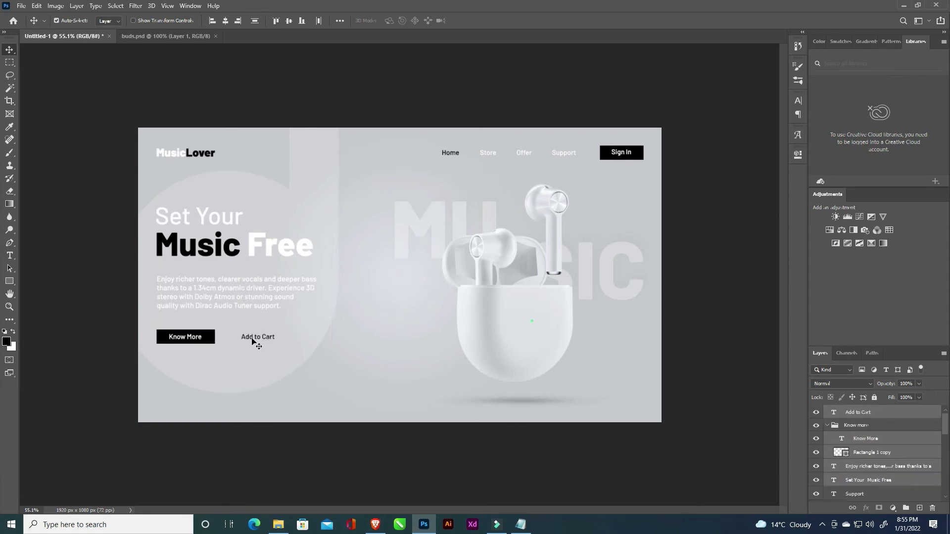
Shift the MU and SIC backdrop letters a few pixels lower
{"action": "left_click", "coordinate": [442, 226]}
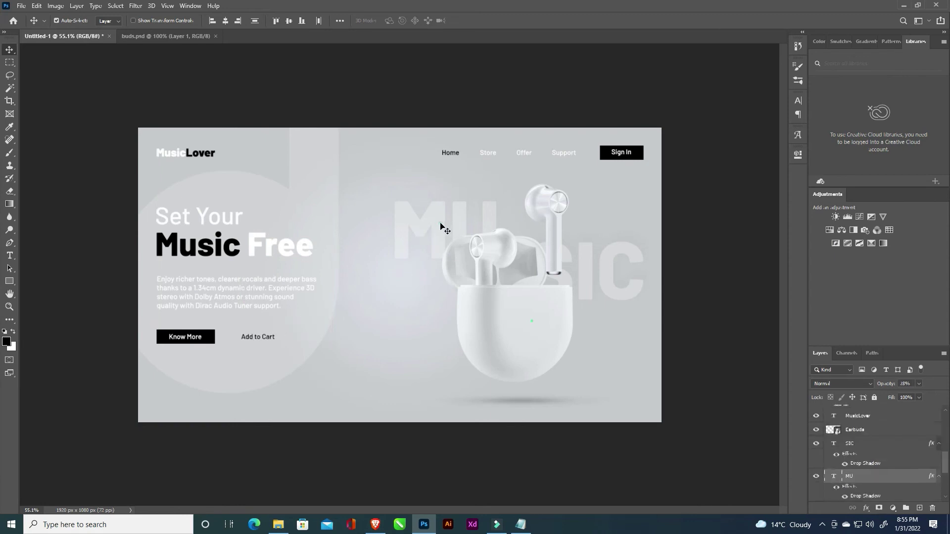
{"action": "left_click", "coordinate": [586, 259], "text": "shift"}
{"action": "left_click_drag", "start_coordinate": [585, 259], "coordinate": [585, 263]}
{"action": "left_click", "coordinate": [696, 233]}
{"action": "scroll", "coordinate": [666, 263], "scroll_direction": "down", "scroll_amount": 2}
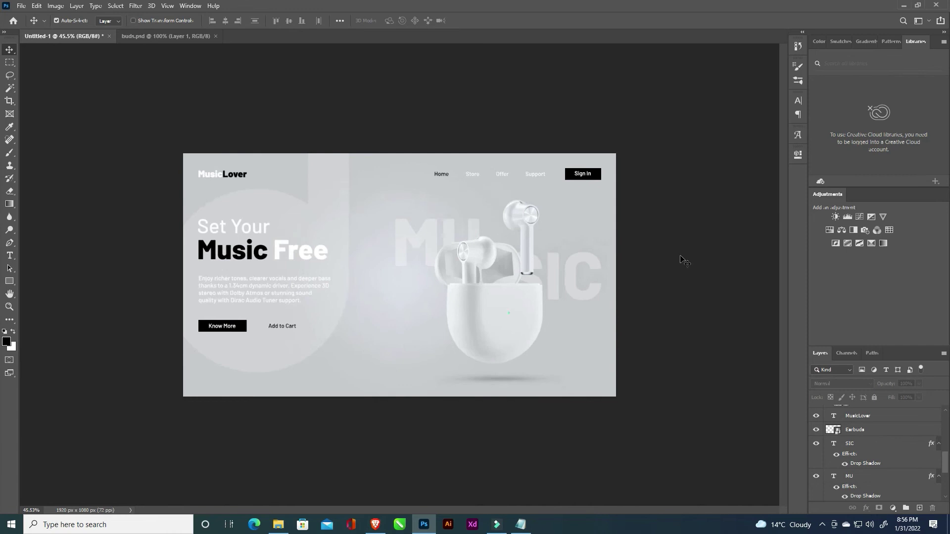
{"action": "left_click", "coordinate": [257, 232]}
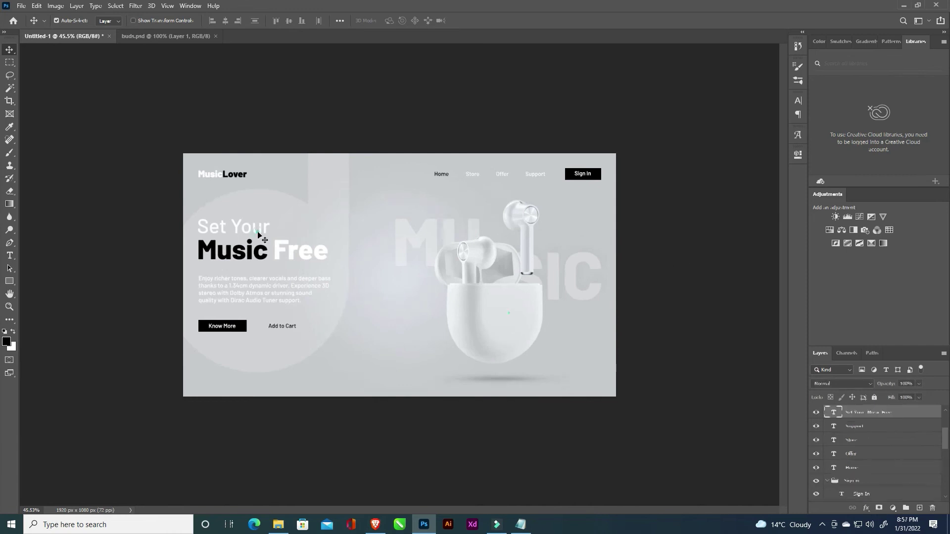
Open the Character panel and scale the heading up to about 120%
{"action": "left_click", "coordinate": [799, 104]}
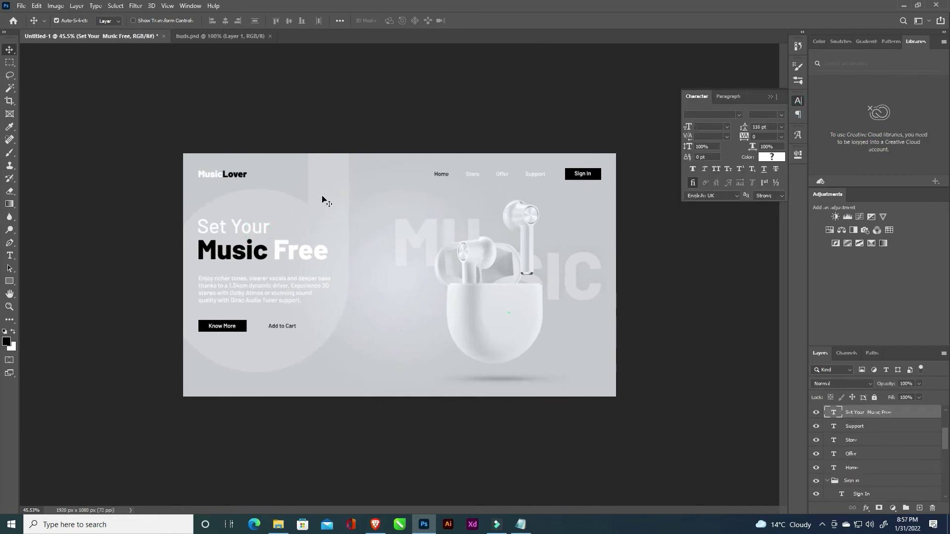
{"action": "double_click", "coordinate": [263, 251]}
{"action": "left_click", "coordinate": [261, 251]}
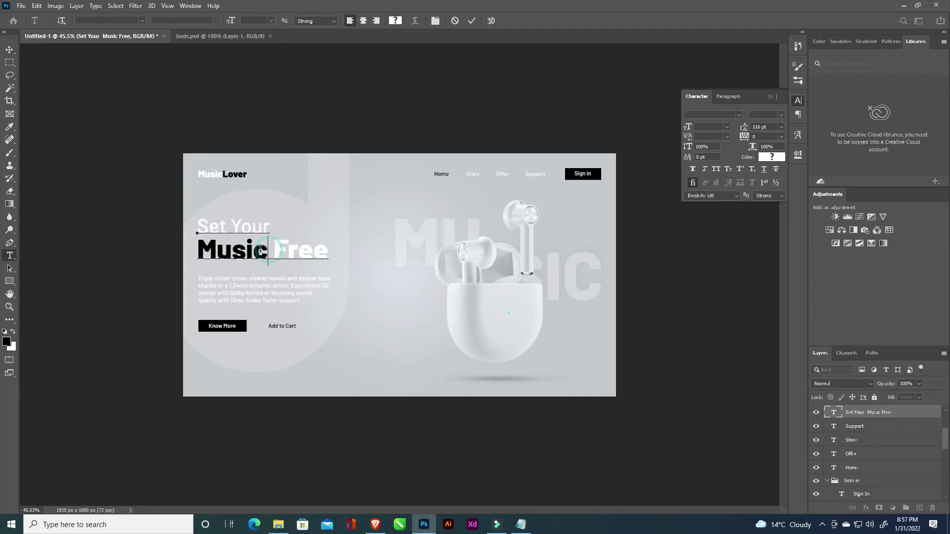
{"action": "key", "text": "shift+Left"}
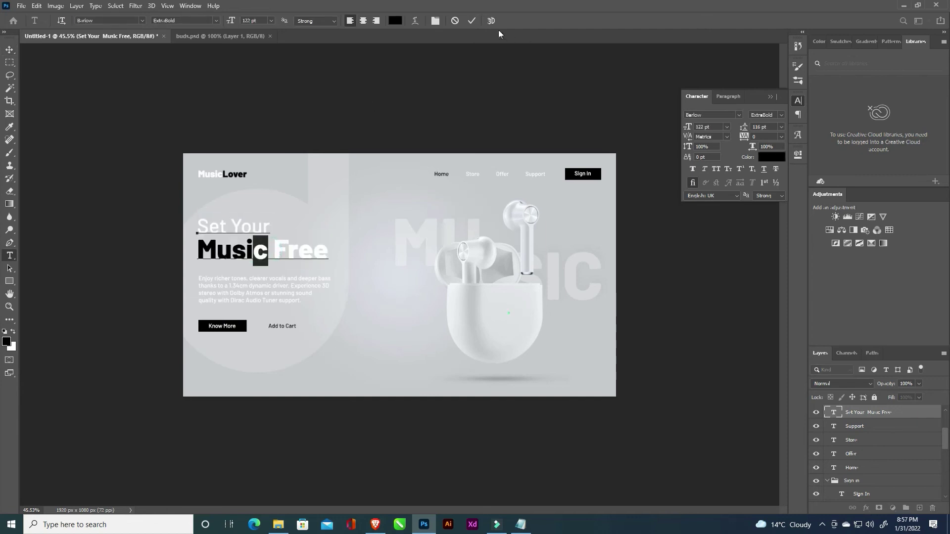
{"action": "left_click", "coordinate": [473, 21]}
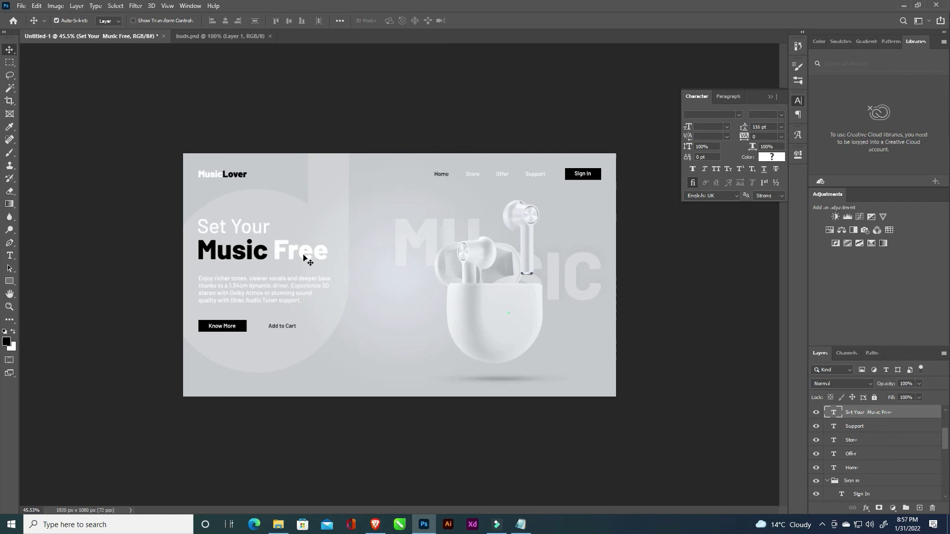
{"action": "key", "text": "ctrl+t"}
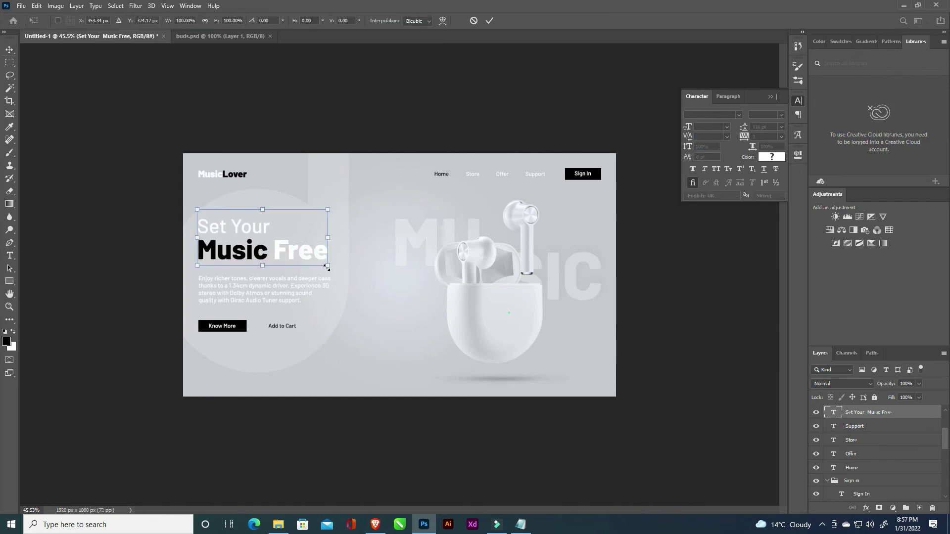
{"action": "left_click_drag", "start_coordinate": [327, 267], "coordinate": [348, 278]}
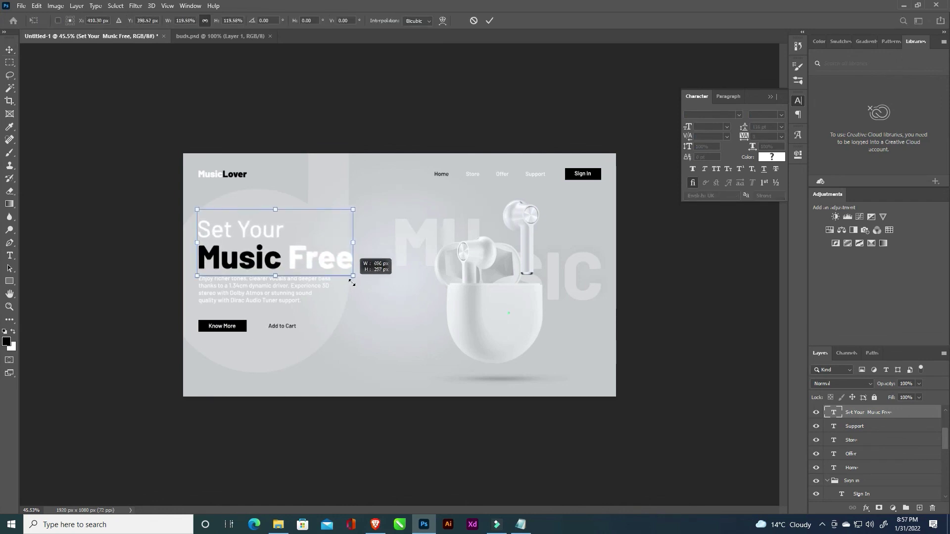
{"action": "key", "text": "Return"}
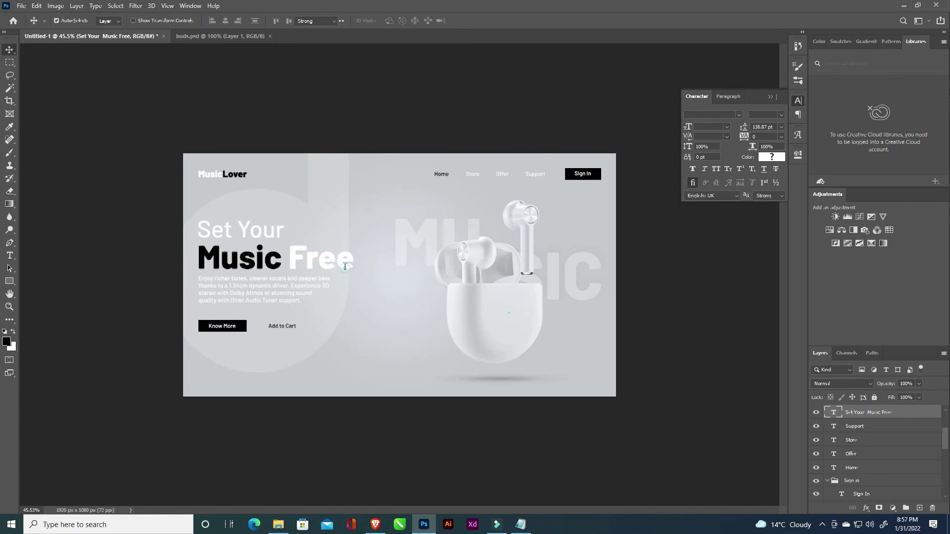
Set the Music Free line of the heading to 135 pt
{"action": "double_click", "coordinate": [343, 262]}
{"action": "left_click_drag", "start_coordinate": [354, 260], "coordinate": [198, 258]}
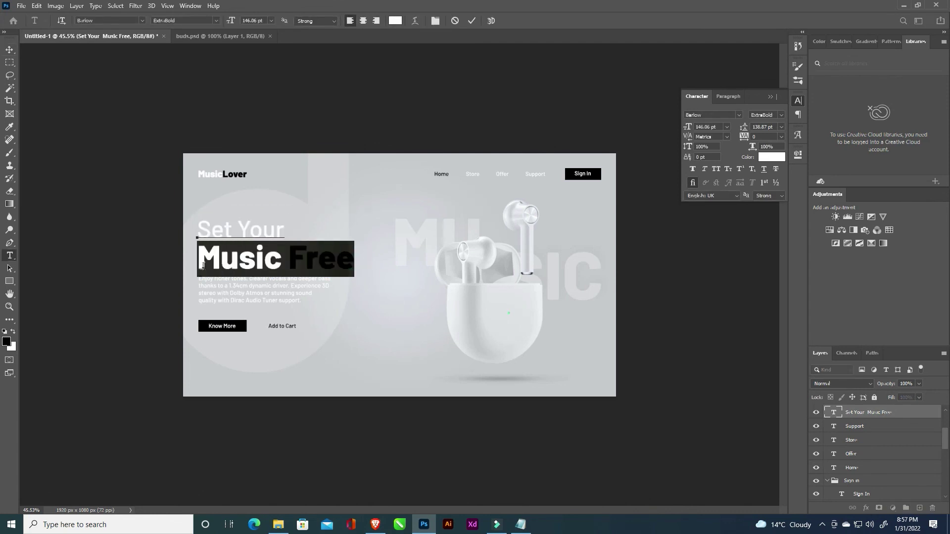
{"action": "left_click", "coordinate": [719, 127]}
{"action": "type", "text": "135"}
{"action": "key", "text": "Return"}
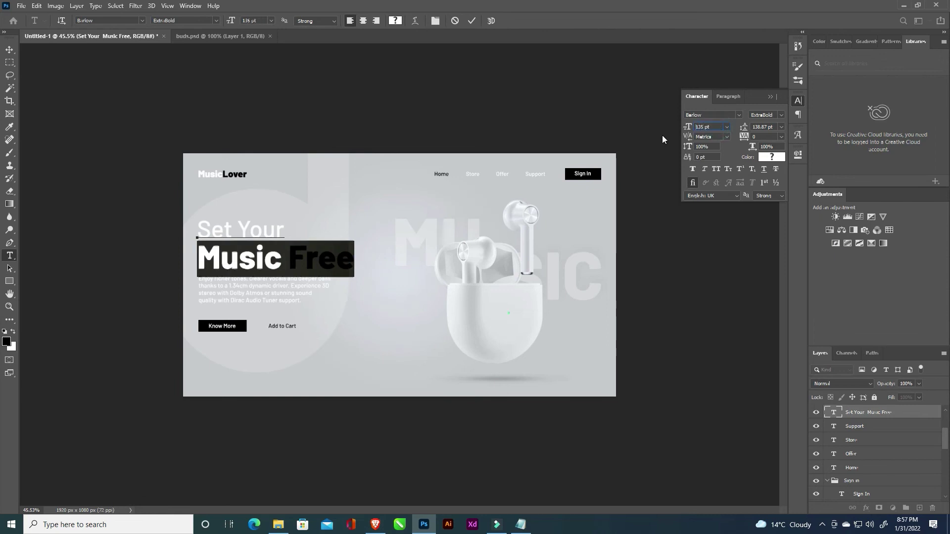
Set the Set Your line to 100 pt and commit the heading
{"action": "left_click_drag", "start_coordinate": [286, 229], "coordinate": [193, 236]}
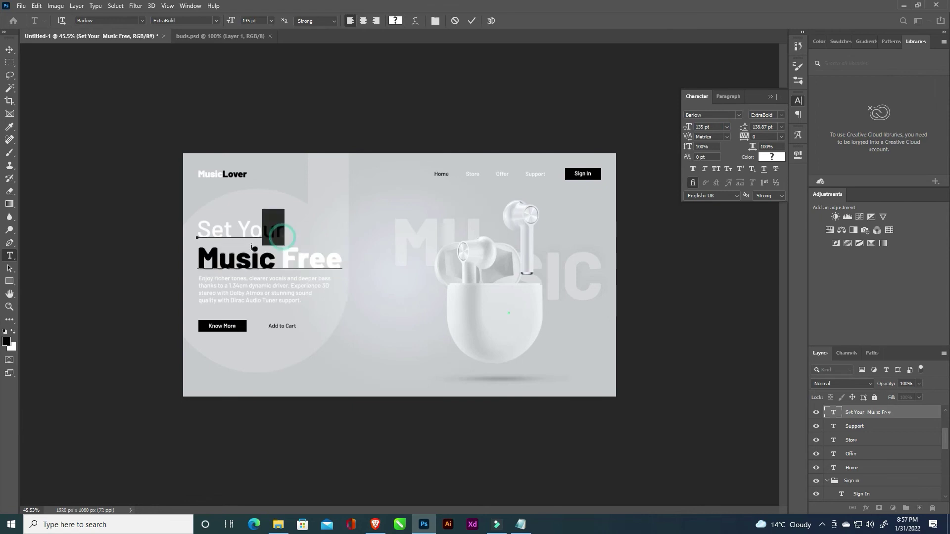
{"action": "left_click", "coordinate": [723, 127]}
{"action": "type", "text": "100"}
{"action": "key", "text": "Return"}
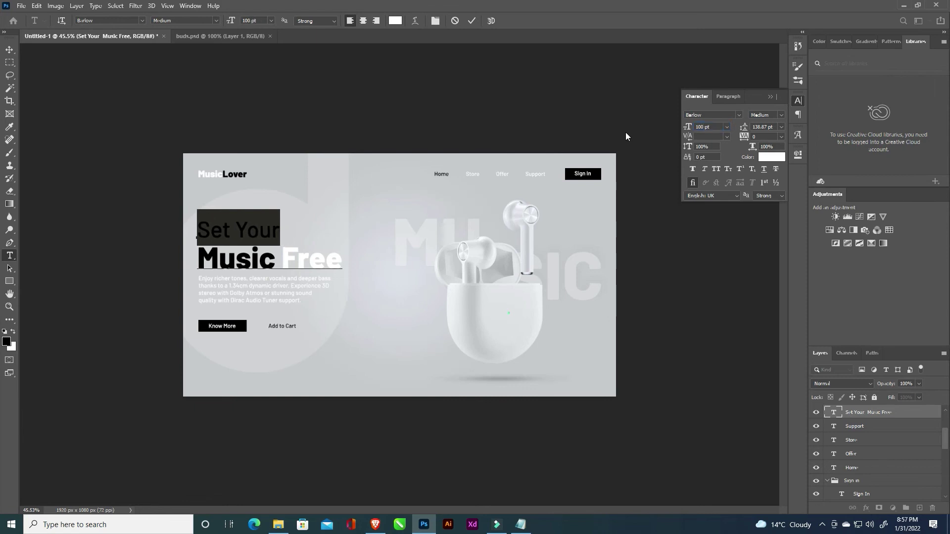
{"action": "left_click", "coordinate": [472, 21]}
{"action": "key", "text": "v"}
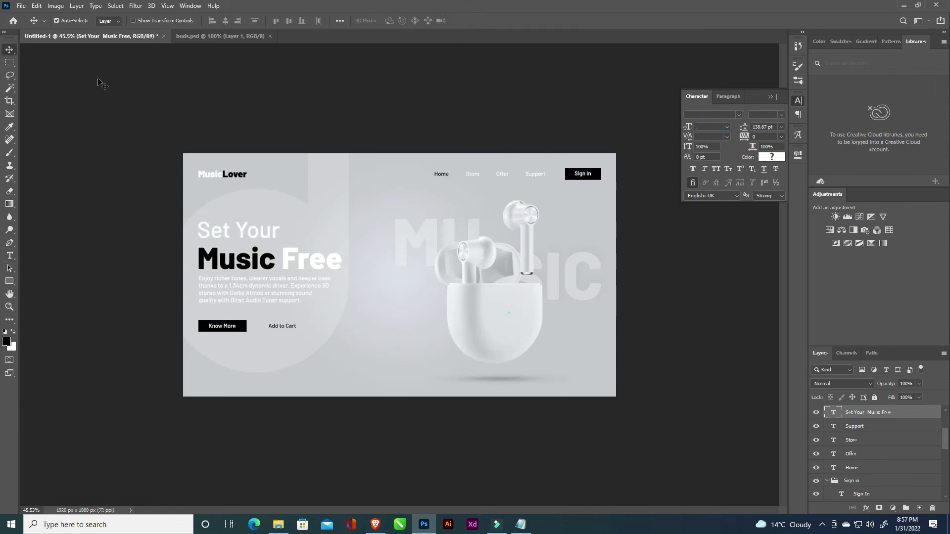
Nudge the body paragraph text down slightly
{"action": "left_click", "coordinate": [92, 156]}
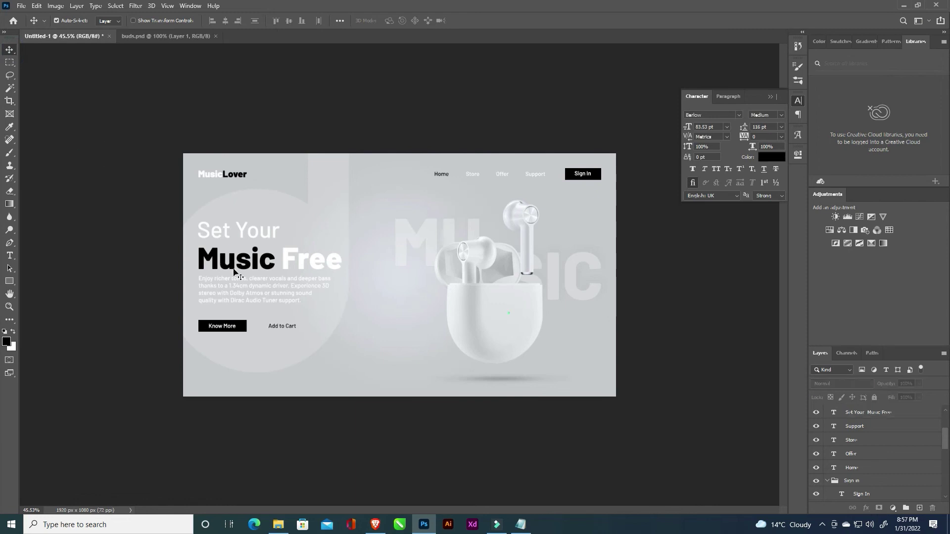
{"action": "key", "text": "ctrl+plus"}
{"action": "left_click_drag", "start_coordinate": [260, 286], "coordinate": [257, 291]}
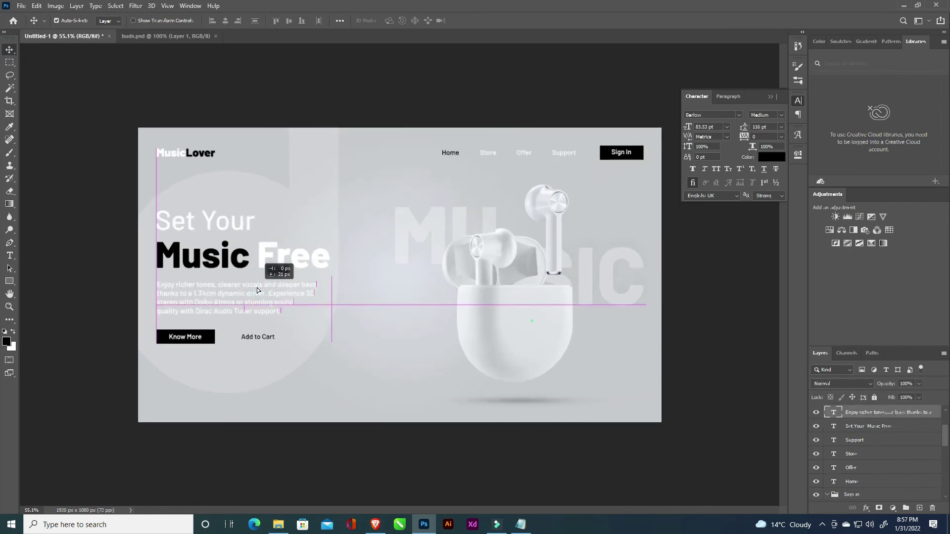
{"action": "left_click_drag", "start_coordinate": [257, 290], "coordinate": [257, 291]}
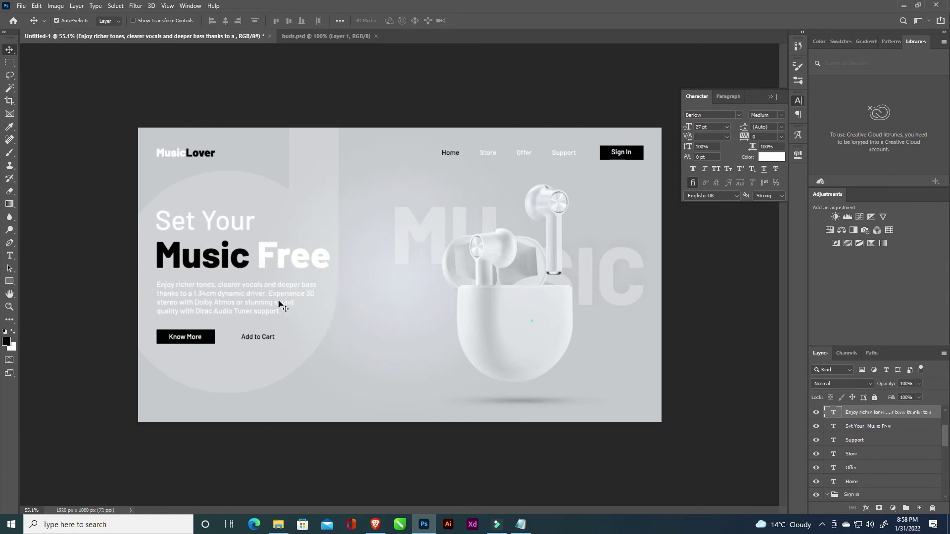
Make the paragraph text black (#000000) and shorten its text box above the buttons
{"action": "double_click", "coordinate": [279, 304]}
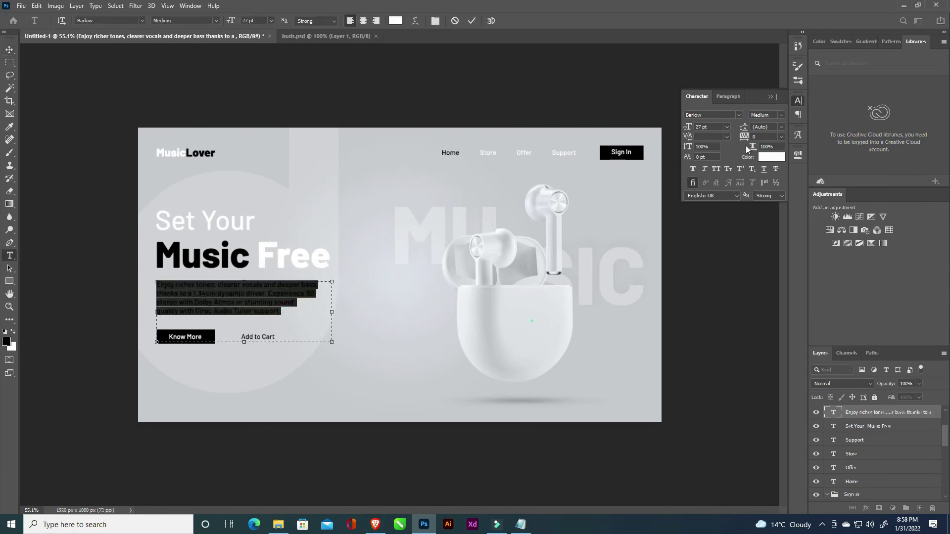
{"action": "left_click", "coordinate": [760, 157]}
{"action": "left_click_drag", "start_coordinate": [663, 317], "coordinate": [569, 433]}
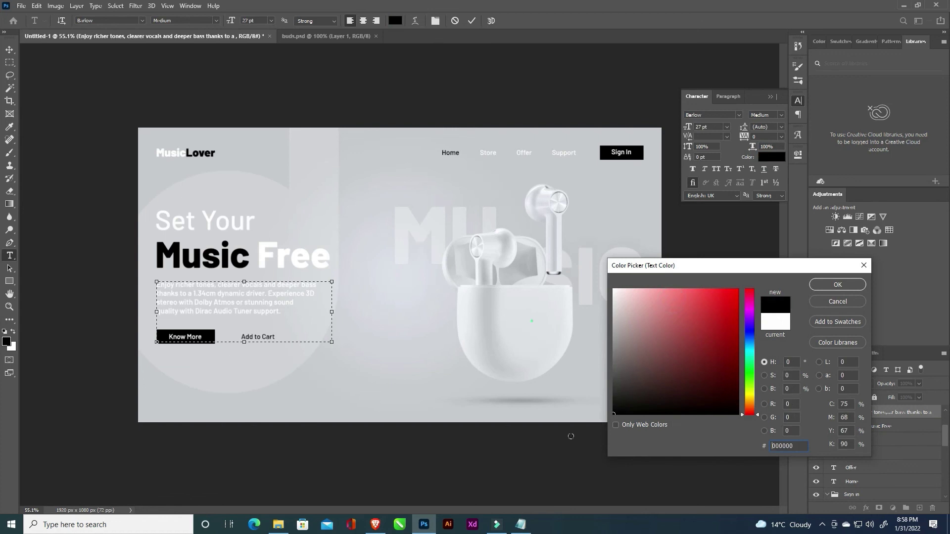
{"action": "left_click", "coordinate": [838, 285]}
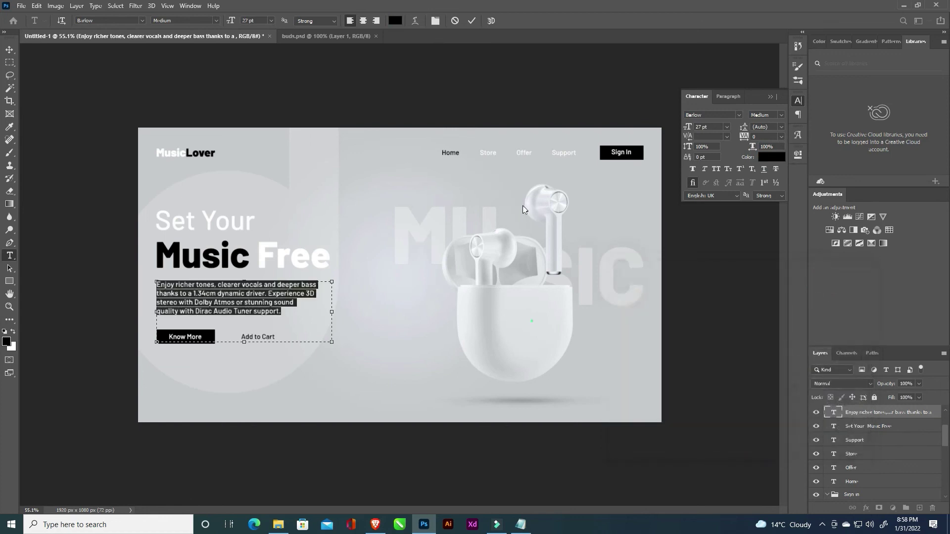
{"action": "left_click_drag", "start_coordinate": [244, 346], "coordinate": [244, 321]}
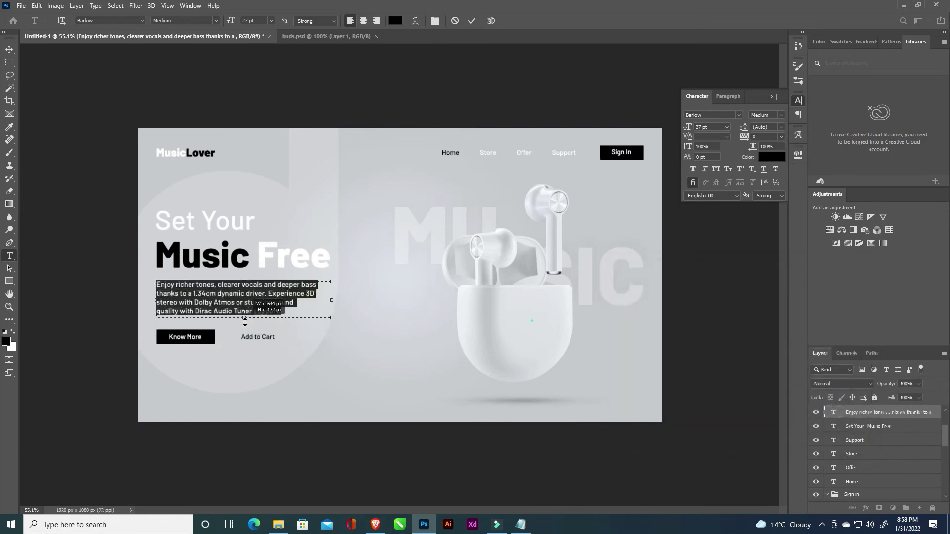
{"action": "left_click", "coordinate": [472, 20]}
{"action": "key", "text": "v"}
Move the Know More button and Add to Cart text lower together
{"action": "left_click", "coordinate": [371, 95]}
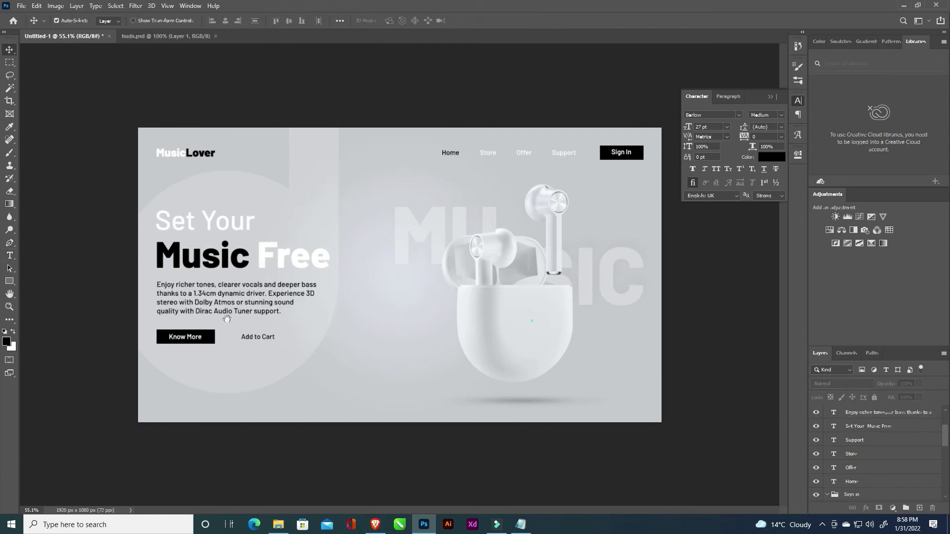
{"action": "key", "text": "ctrl+plus"}
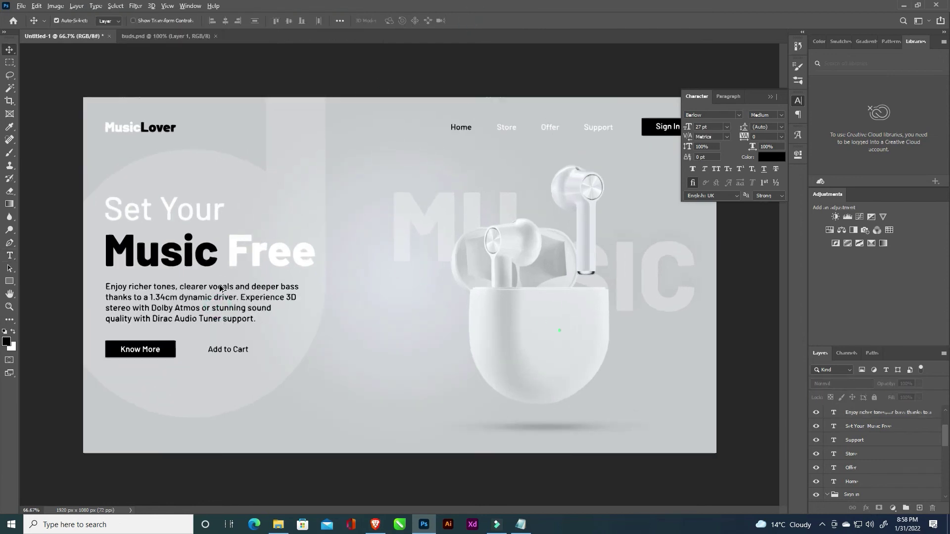
{"action": "scroll", "coordinate": [304, 159], "scroll_direction": "up", "scroll_amount": 2}
{"action": "scroll", "coordinate": [284, 165], "scroll_direction": "down", "scroll_amount": 3}
{"action": "scroll", "coordinate": [242, 197], "scroll_direction": "up", "scroll_amount": 1}
{"action": "left_click", "coordinate": [247, 214]}
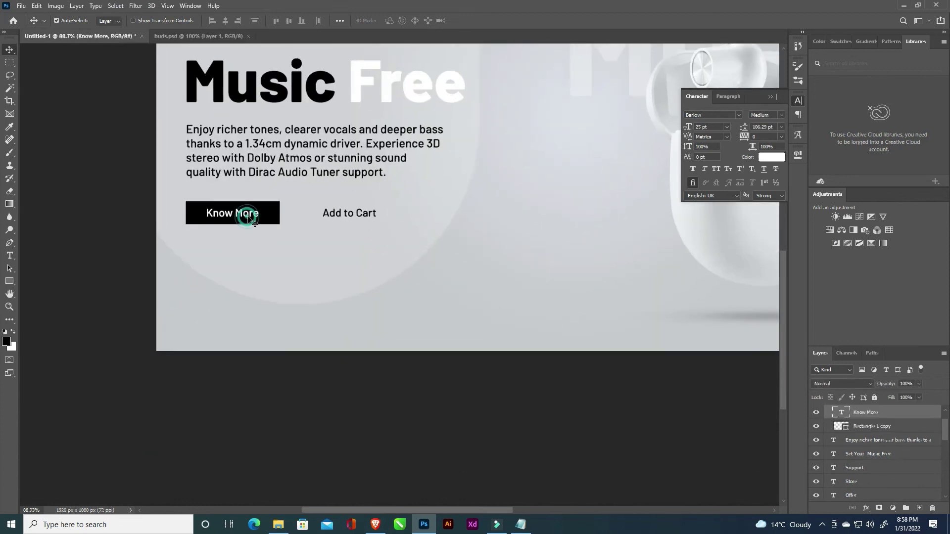
{"action": "left_click", "coordinate": [268, 214], "text": "shift"}
{"action": "left_click", "coordinate": [340, 216], "text": "shift"}
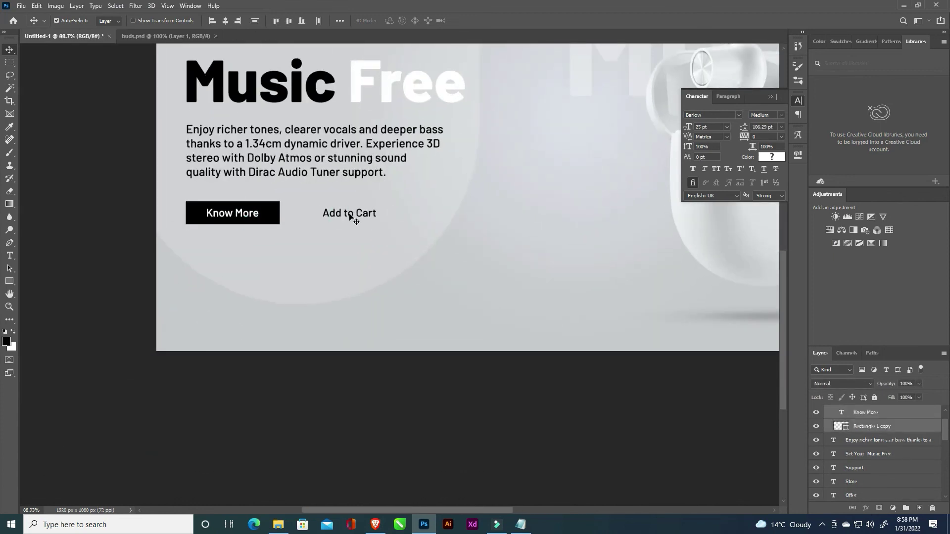
{"action": "left_click_drag", "start_coordinate": [349, 216], "coordinate": [348, 232]}
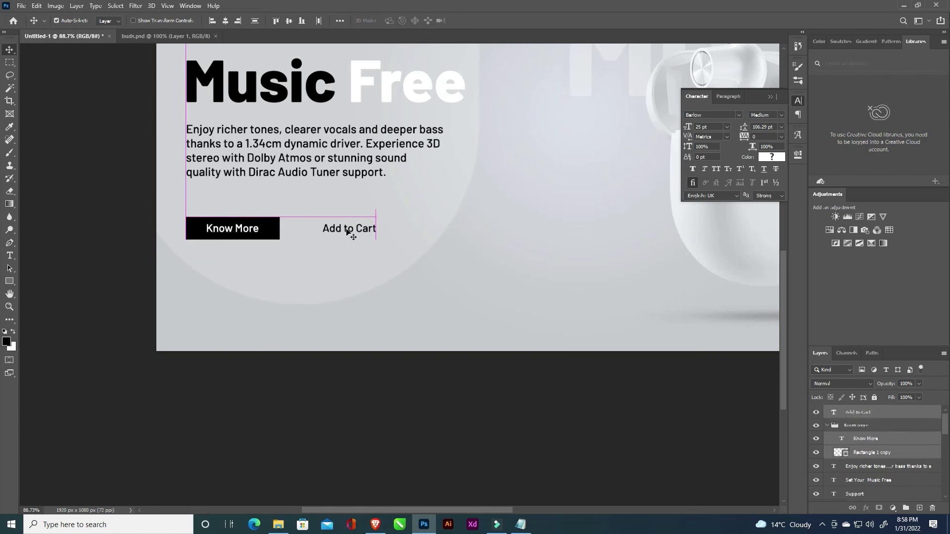
Lower the paragraph a little and cut the heading leading from 138.87 pt to 122 pt
{"action": "left_click_drag", "start_coordinate": [355, 161], "coordinate": [357, 168]}
{"action": "key", "text": "ctrl+0"}
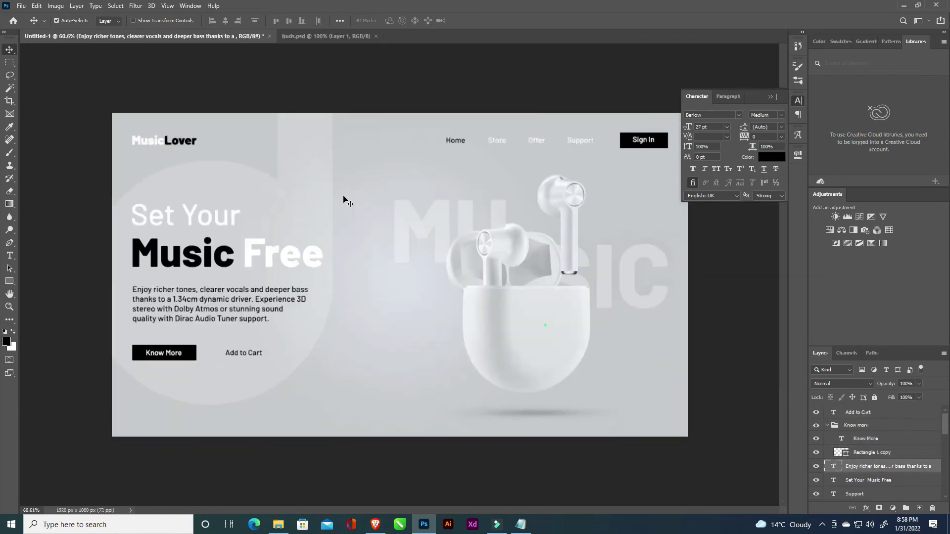
{"action": "double_click", "coordinate": [219, 228]}
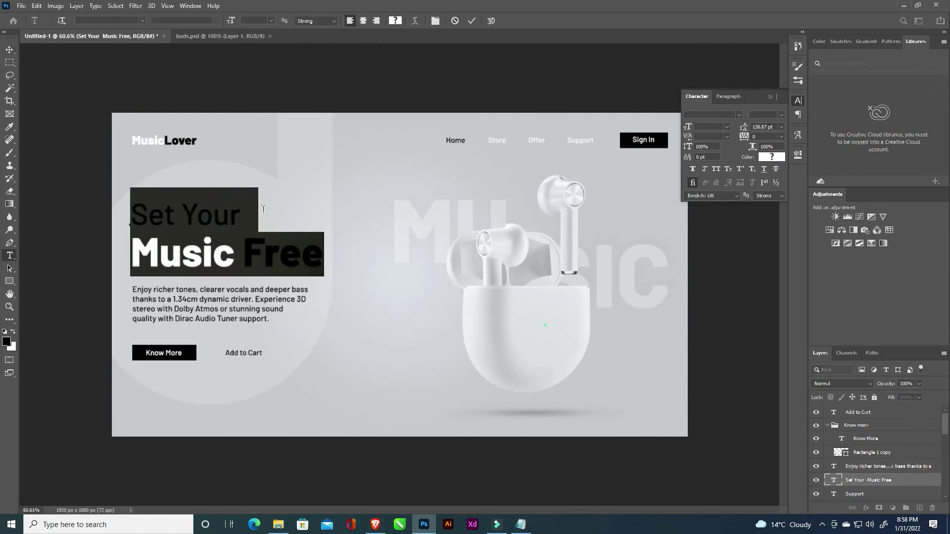
{"action": "left_click_drag", "start_coordinate": [744, 128], "coordinate": [737, 128]}
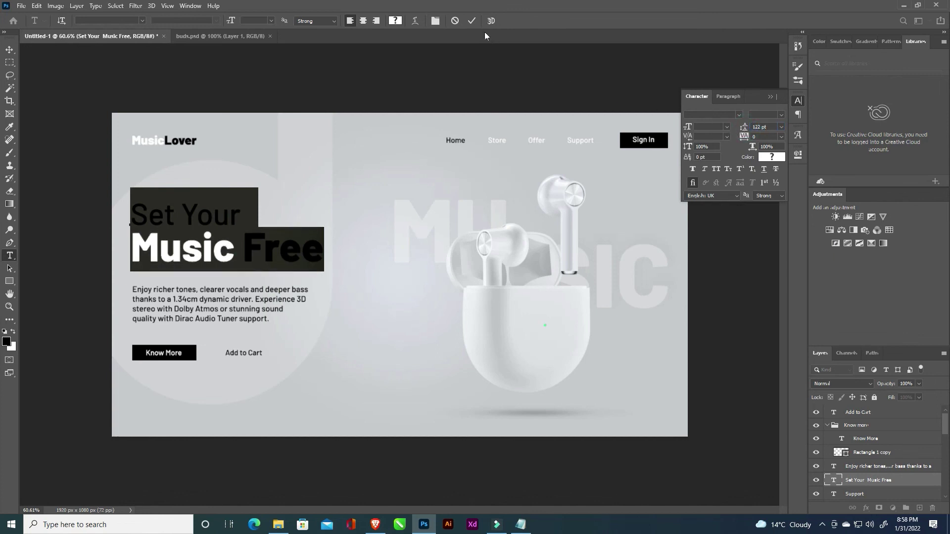
{"action": "left_click", "coordinate": [472, 21]}
{"action": "key", "text": "v"}
{"action": "left_click", "coordinate": [423, 78]}
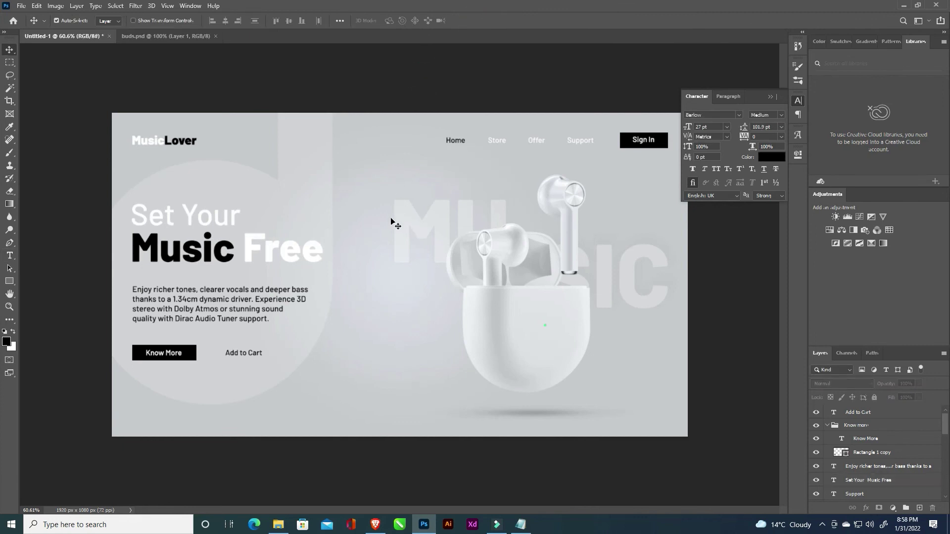
Scale the MU and SIC backdrop text to about 110%, then shift SIC slightly right and down
{"action": "left_click", "coordinate": [398, 236]}
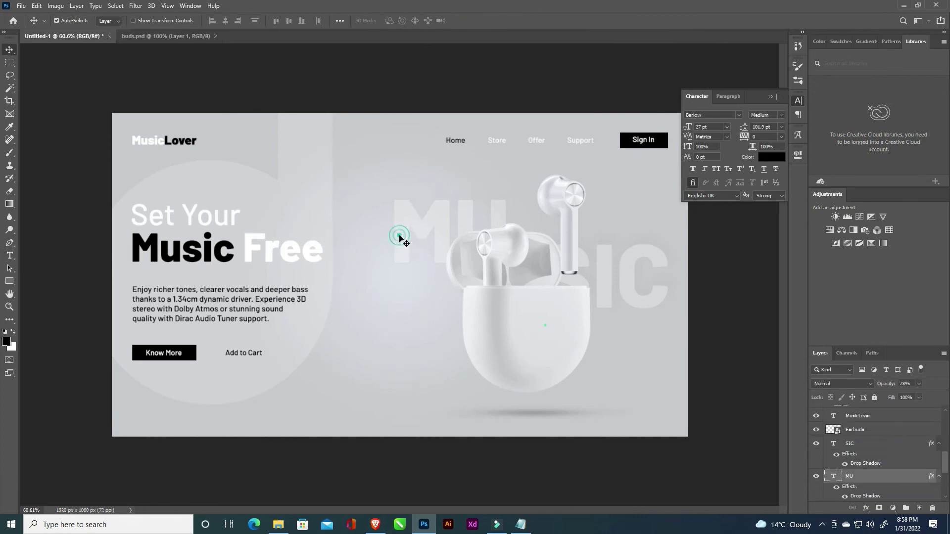
{"action": "left_click", "coordinate": [604, 279], "text": "shift"}
{"action": "key", "text": "ctrl+t"}
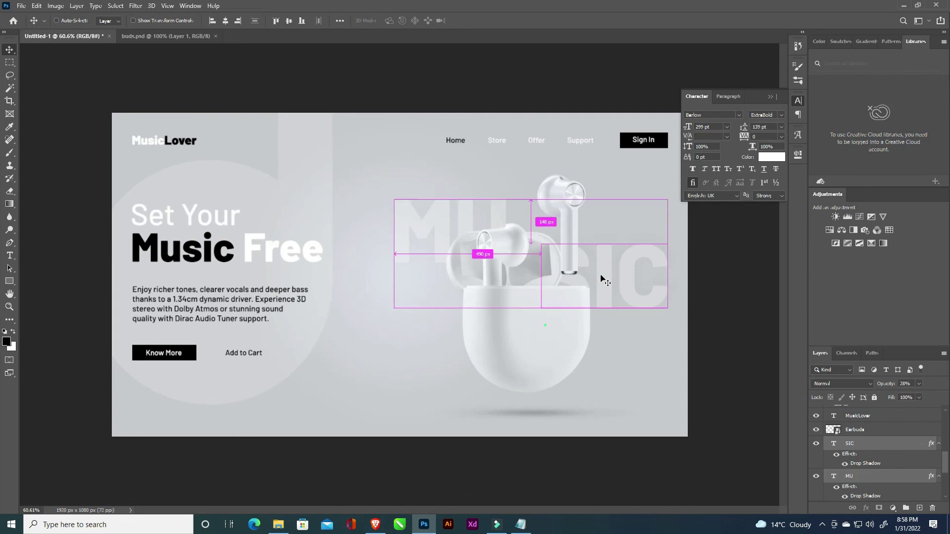
{"action": "left_click_drag", "start_coordinate": [393, 201], "coordinate": [373, 178]}
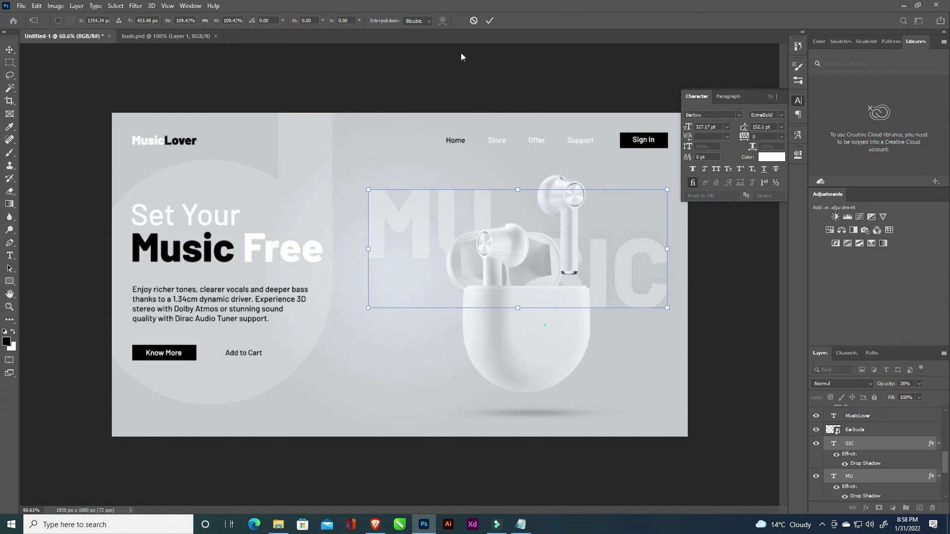
{"action": "left_click", "coordinate": [491, 20]}
{"action": "left_click", "coordinate": [505, 91]}
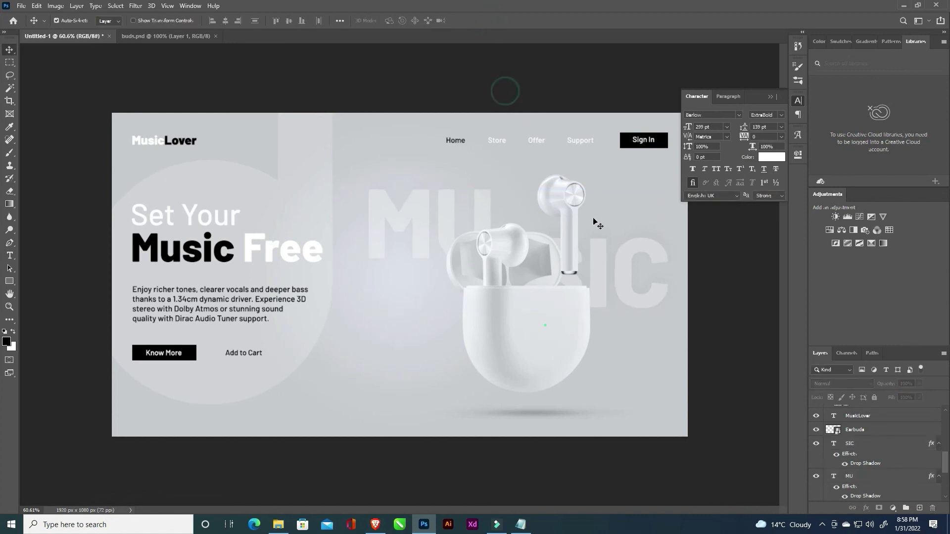
{"action": "left_click_drag", "start_coordinate": [595, 284], "coordinate": [598, 288]}
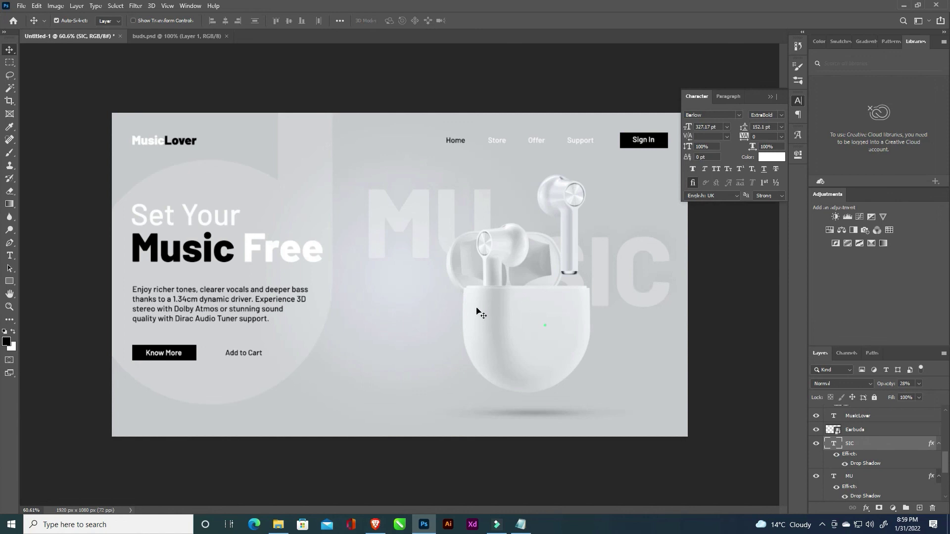
Deselect the SIC and heading layers, leaving no layer selected
{"action": "left_click", "coordinate": [348, 93]}
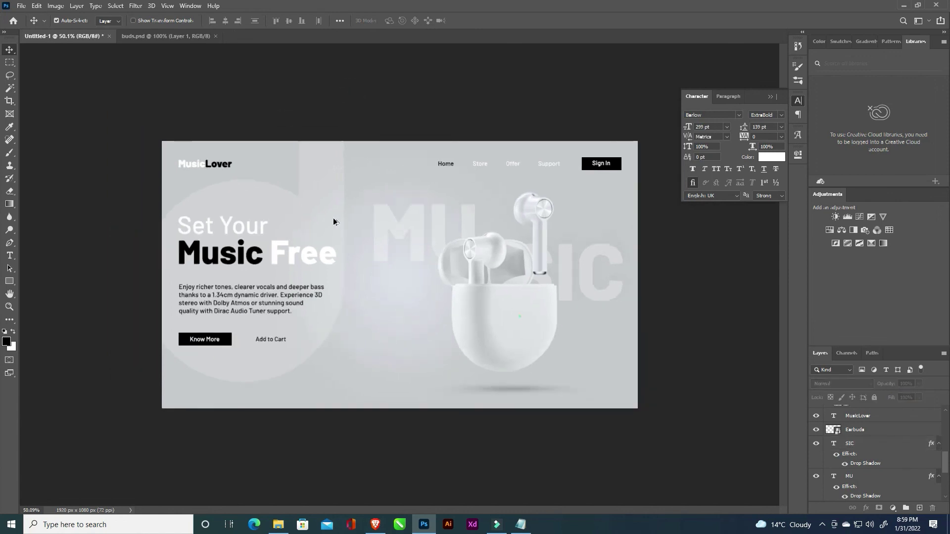
{"action": "scroll", "coordinate": [333, 218], "scroll_direction": "down", "scroll_amount": 1}
{"action": "left_click", "coordinate": [229, 224]}
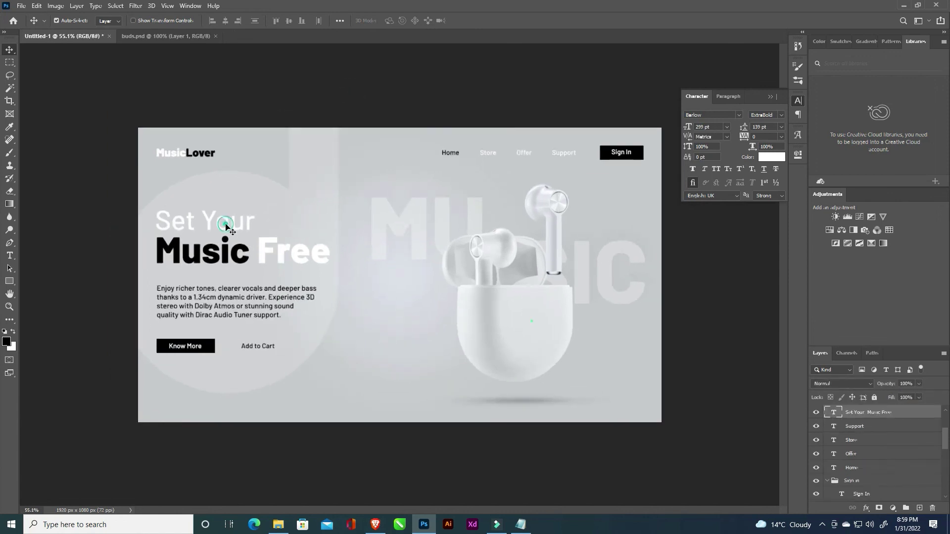
{"action": "left_click", "coordinate": [210, 299]}
{"action": "left_click", "coordinate": [157, 345]}
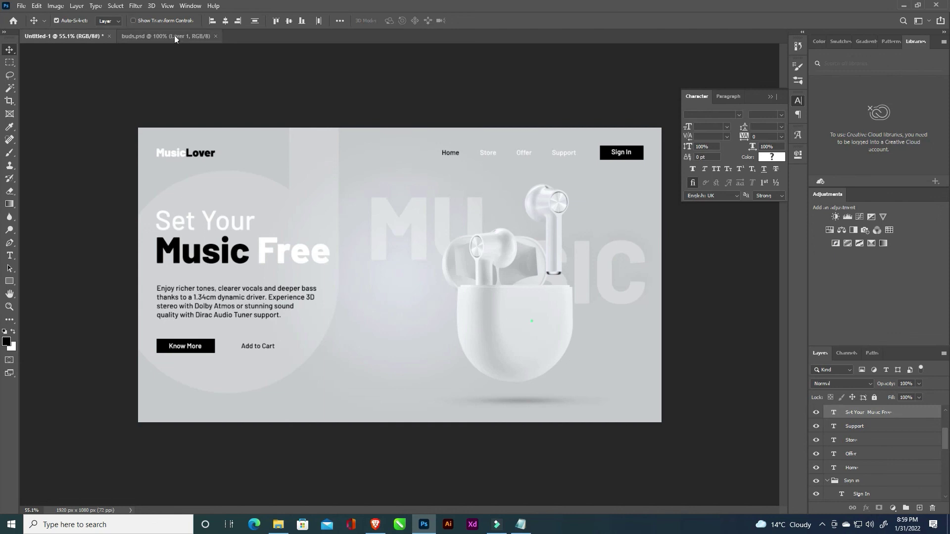
{"action": "left_click", "coordinate": [244, 92]}
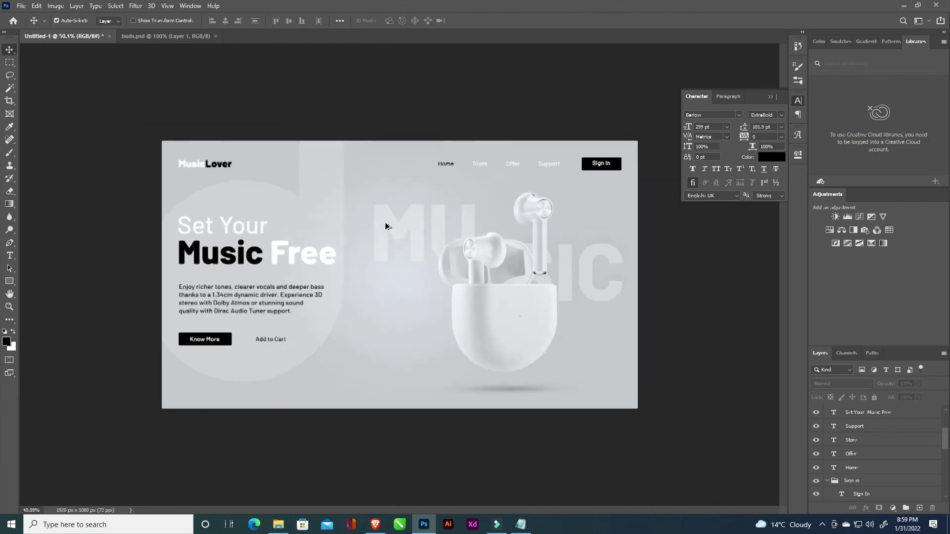
{"action": "scroll", "coordinate": [385, 226], "scroll_direction": "up", "scroll_amount": 1}
{"action": "scroll", "coordinate": [386, 226], "scroll_direction": "down", "scroll_amount": 1}
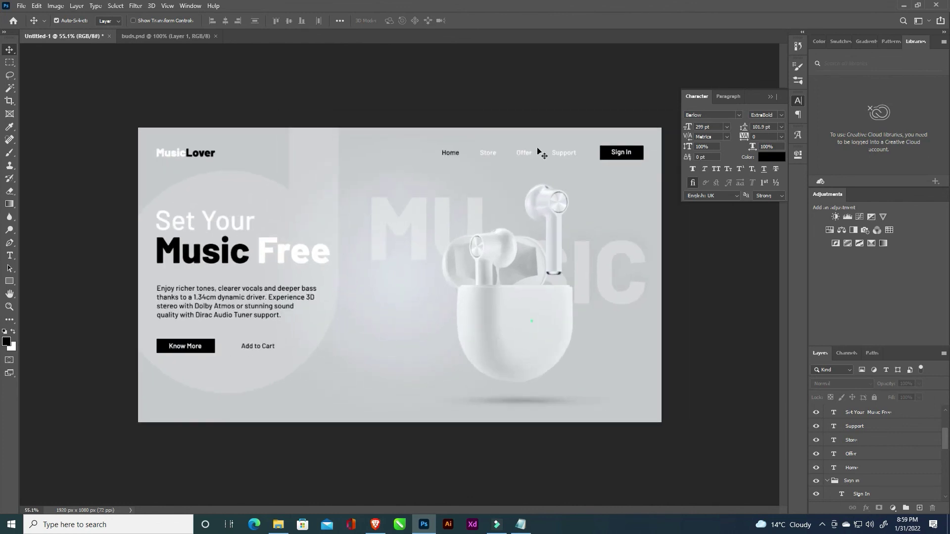
Close the floating Character/Paragraph panel and select the Add to Cart layer
{"action": "left_click", "coordinate": [770, 99]}
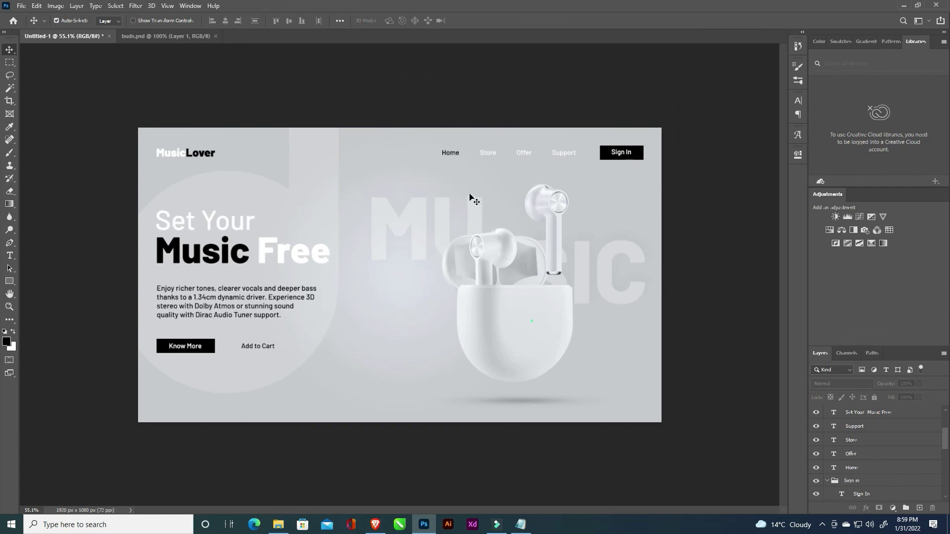
{"action": "scroll", "coordinate": [869, 409], "scroll_direction": "up", "scroll_amount": 2}
{"action": "scroll", "coordinate": [880, 422], "scroll_direction": "up", "scroll_amount": 2}
{"action": "left_click", "coordinate": [827, 425]}
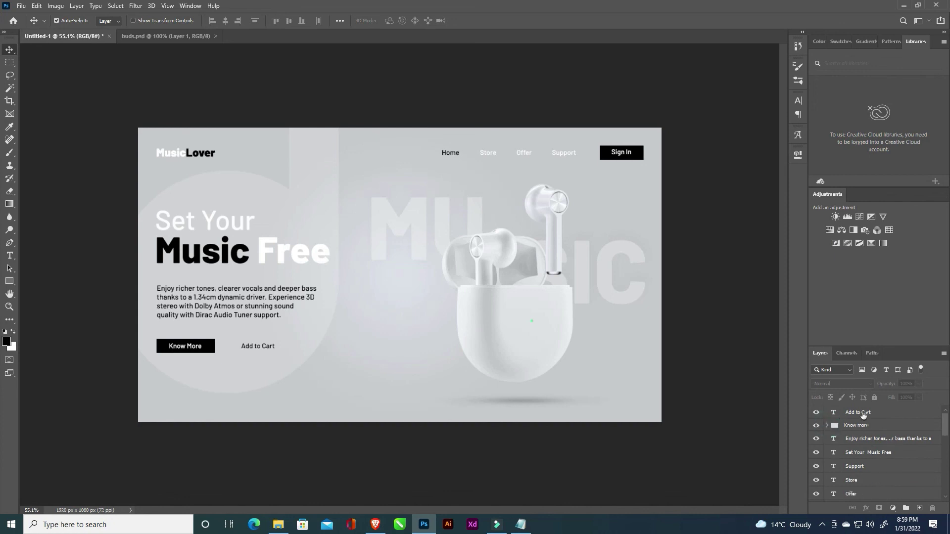
{"action": "left_click", "coordinate": [873, 412]}
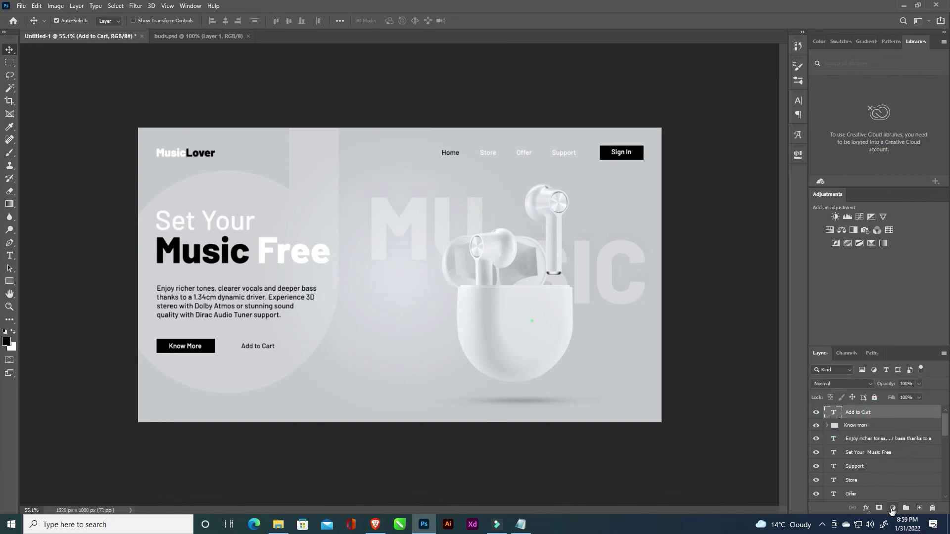
Add a Color Lookup adjustment layer and preview 3DLUT looks, ending on 3Strip
{"action": "left_click", "coordinate": [893, 507]}
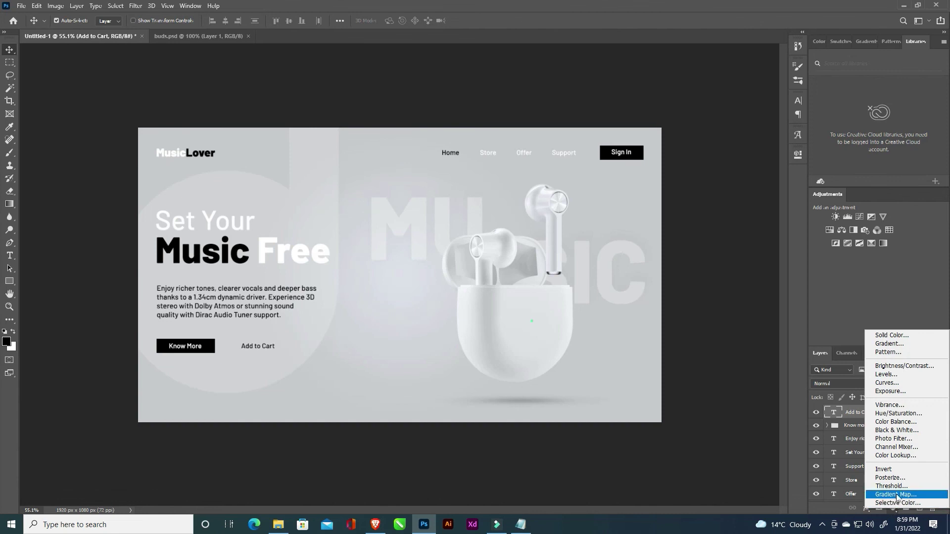
{"action": "left_click", "coordinate": [902, 458]}
{"action": "left_click", "coordinate": [732, 186]}
{"action": "left_click", "coordinate": [735, 224]}
{"action": "key", "text": "Down"}
{"action": "key", "text": "Down"}
{"action": "key", "text": "Down"}
{"action": "key", "text": "Down"}
{"action": "key", "text": "Up"}
{"action": "key", "text": "Up"}
{"action": "key", "text": "Up"}
{"action": "key", "text": "Up"}
{"action": "key", "text": "Up"}
{"action": "key", "text": "Up"}
{"action": "key", "text": "Up"}
{"action": "key", "text": "Up"}
{"action": "key", "text": "Up"}
{"action": "key", "text": "Up"}
{"action": "key", "text": "Up"}
{"action": "key", "text": "Up"}
{"action": "key", "text": "Up"}
{"action": "key", "text": "Up"}
{"action": "key", "text": "Up"}
{"action": "key", "text": "Up"}
{"action": "key", "text": "Up"}
{"action": "key", "text": "Up"}
{"action": "key", "text": "Up"}
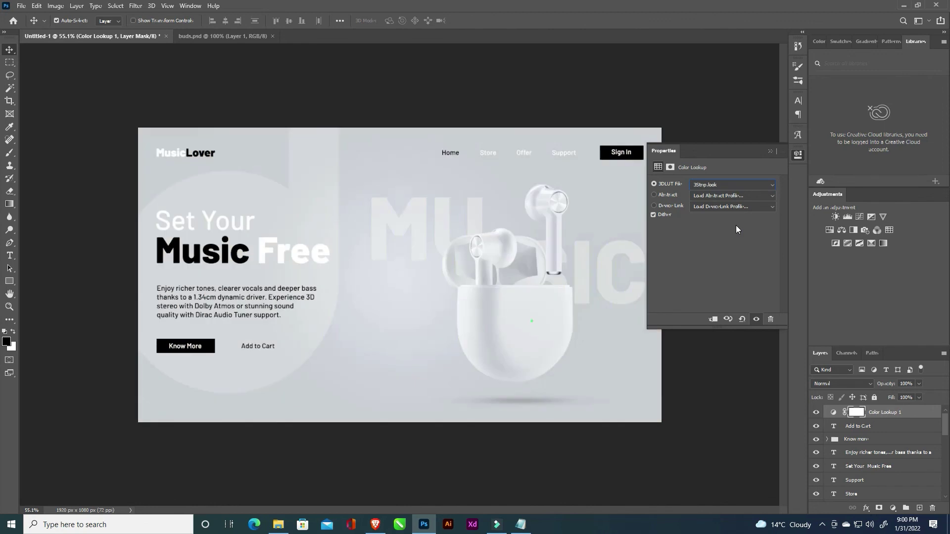
Colour the word Free in the heading light grey and commit the edit
{"action": "left_click", "coordinate": [770, 151]}
{"action": "double_click", "coordinate": [280, 258]}
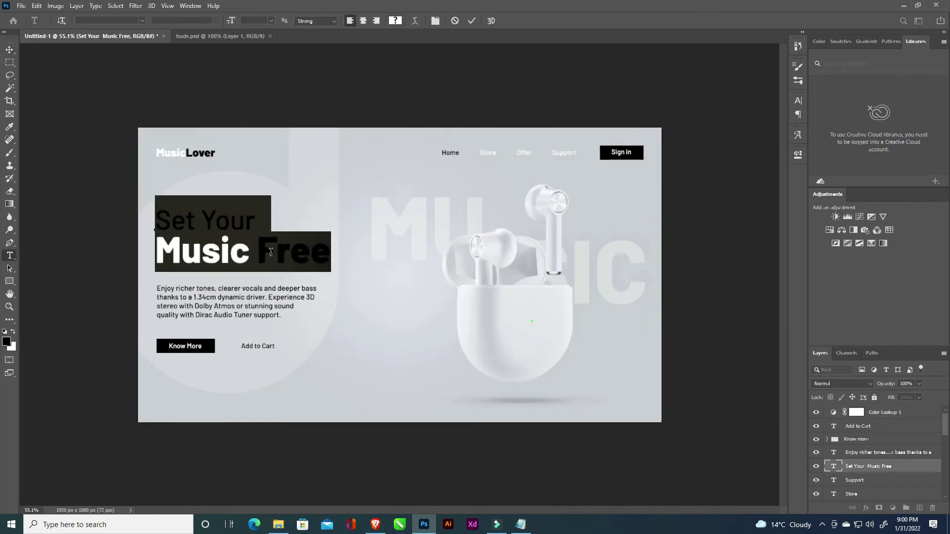
{"action": "double_click", "coordinate": [261, 251]}
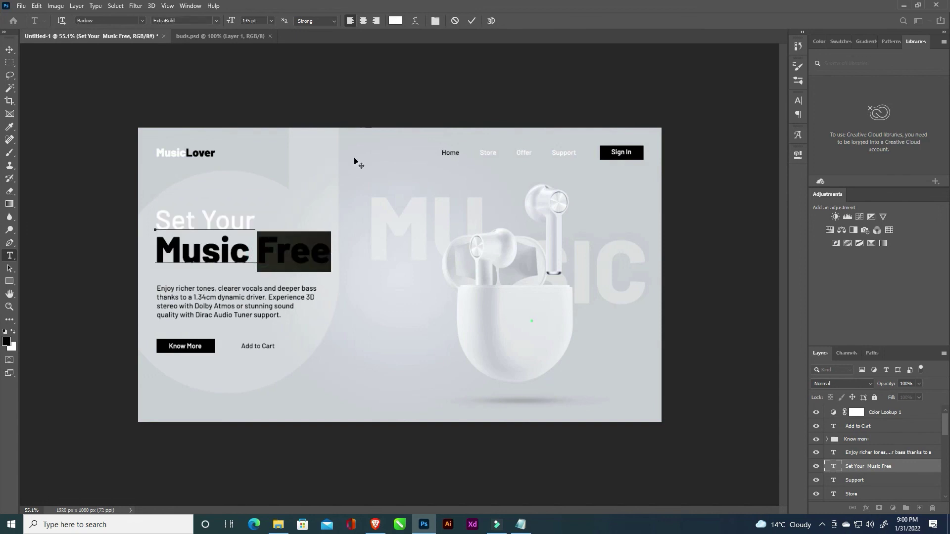
{"action": "left_click", "coordinate": [394, 21]}
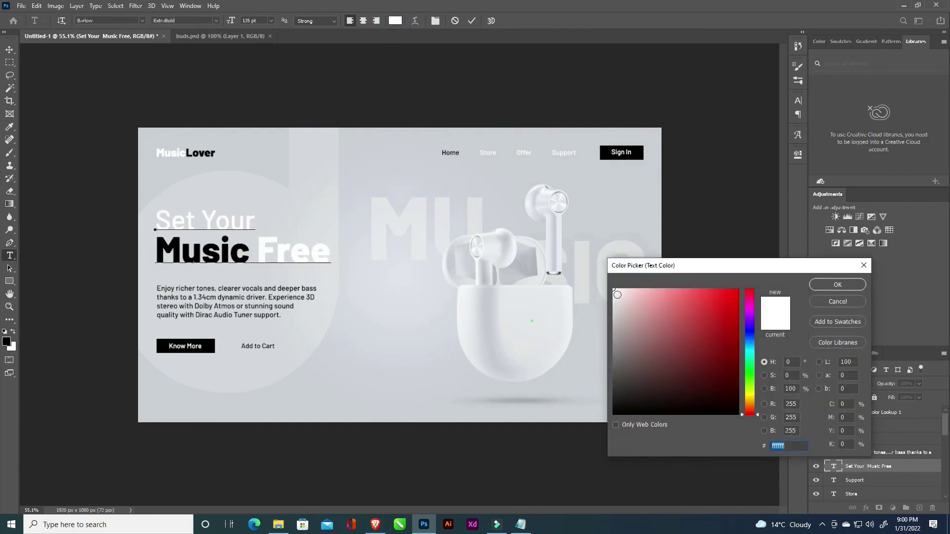
{"action": "left_click", "coordinate": [613, 299]}
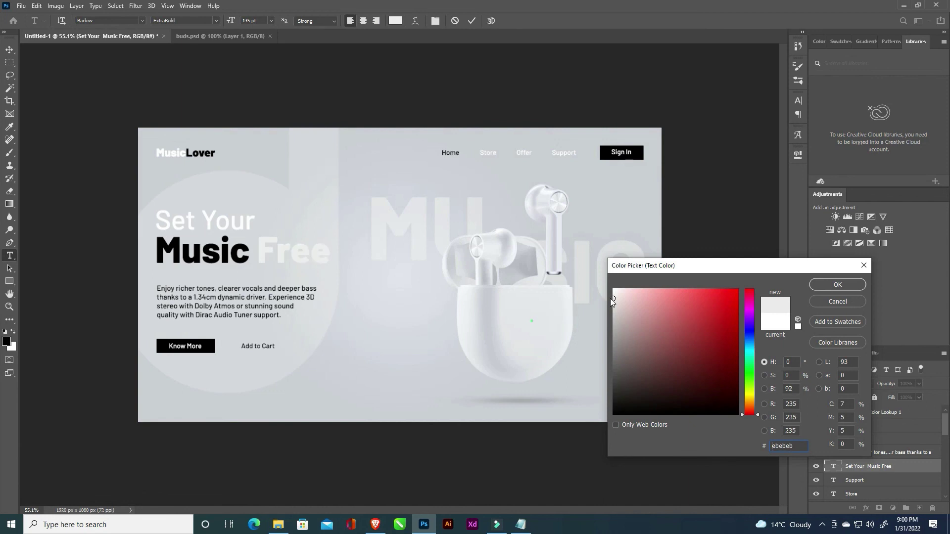
{"action": "left_click", "coordinate": [612, 294]}
{"action": "left_click", "coordinate": [836, 286]}
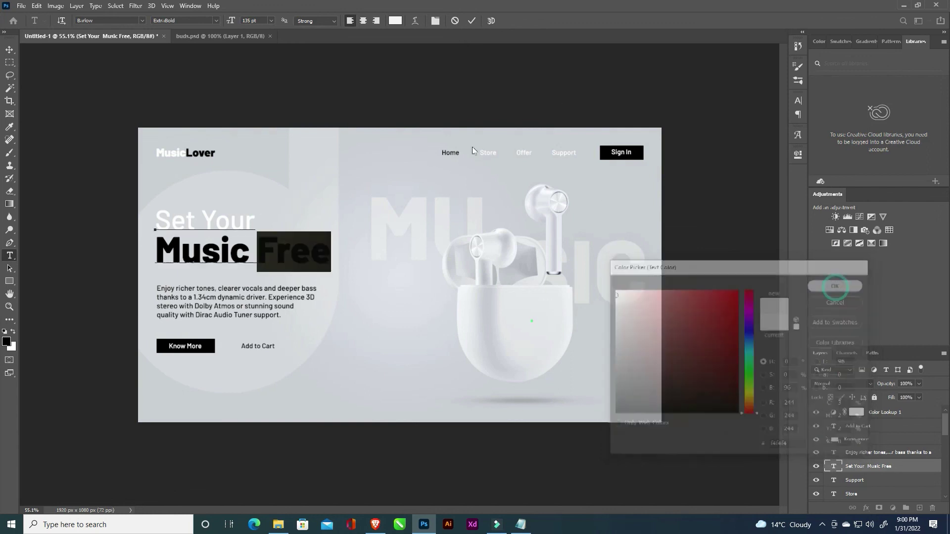
{"action": "left_click", "coordinate": [471, 21]}
{"action": "key", "text": "v"}
Check the Set Your line's colour in the picker, then commit the heading unchanged
{"action": "double_click", "coordinate": [246, 229]}
{"action": "triple_click", "coordinate": [193, 200]}
{"action": "left_click", "coordinate": [396, 21]}
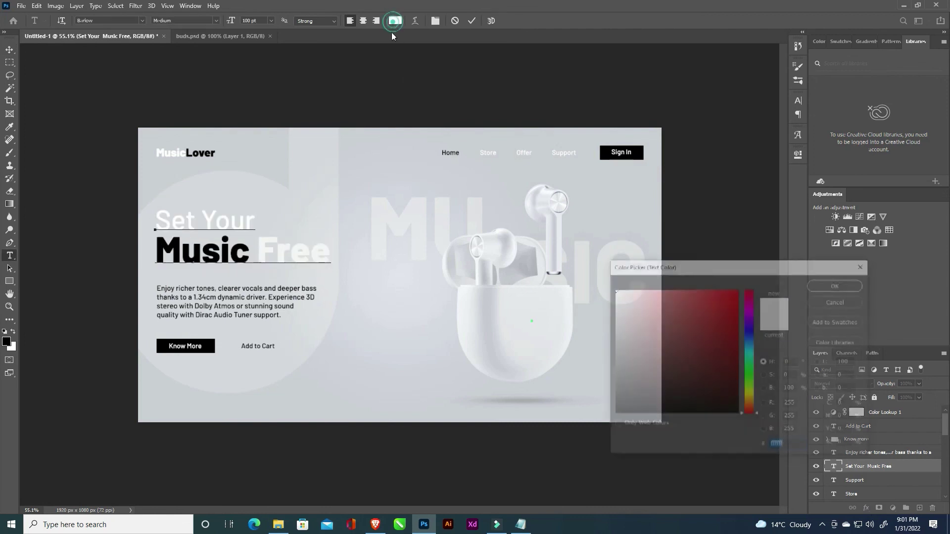
{"action": "left_click", "coordinate": [833, 291]}
{"action": "left_click", "coordinate": [471, 20]}
{"action": "key", "text": "v"}
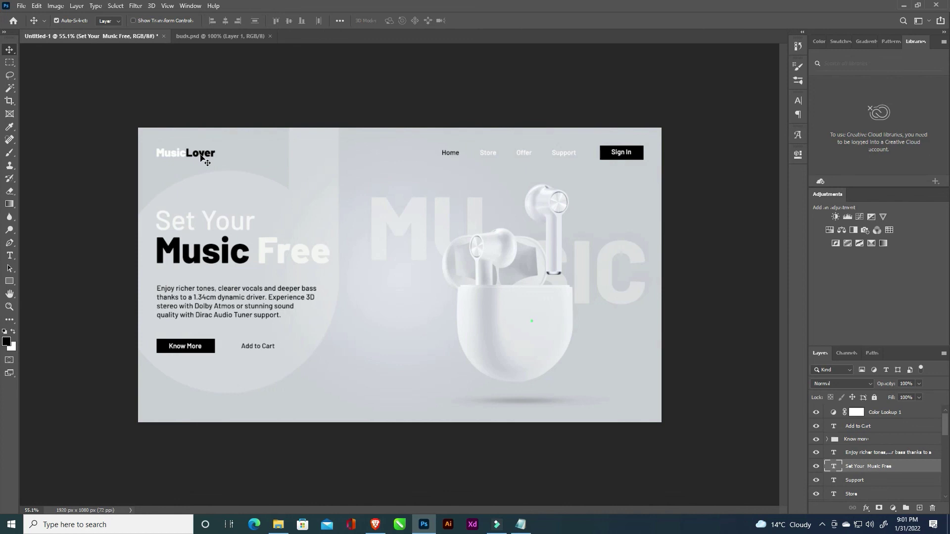
Save the landing page document in Photoshop (*.PSD) format
{"action": "left_click", "coordinate": [261, 115]}
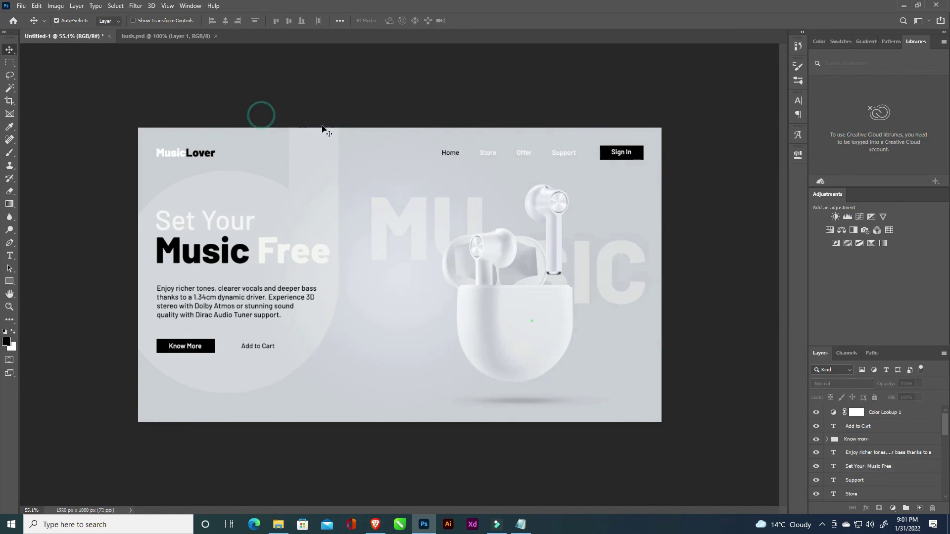
{"action": "scroll", "coordinate": [359, 199], "scroll_direction": "down", "scroll_amount": 1}
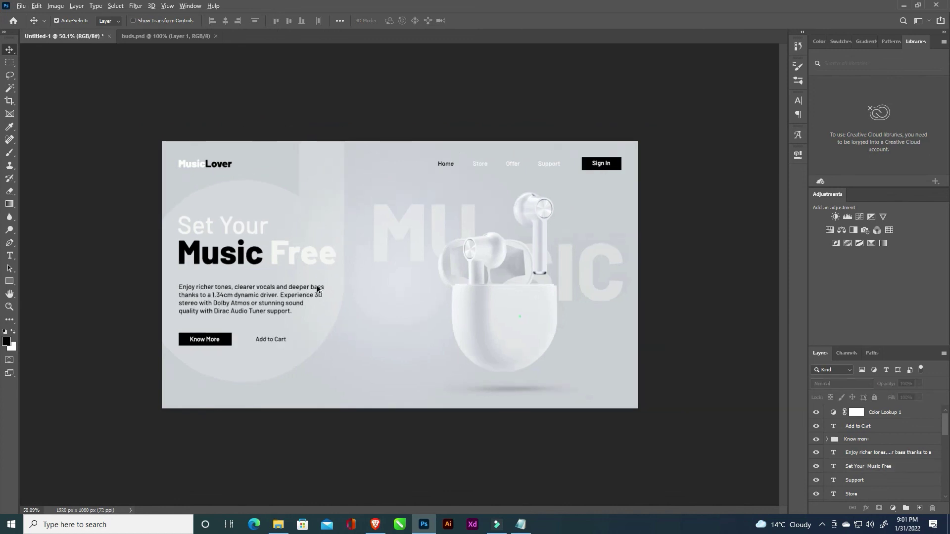
{"action": "left_click_drag", "start_coordinate": [322, 338], "coordinate": [320, 339]}
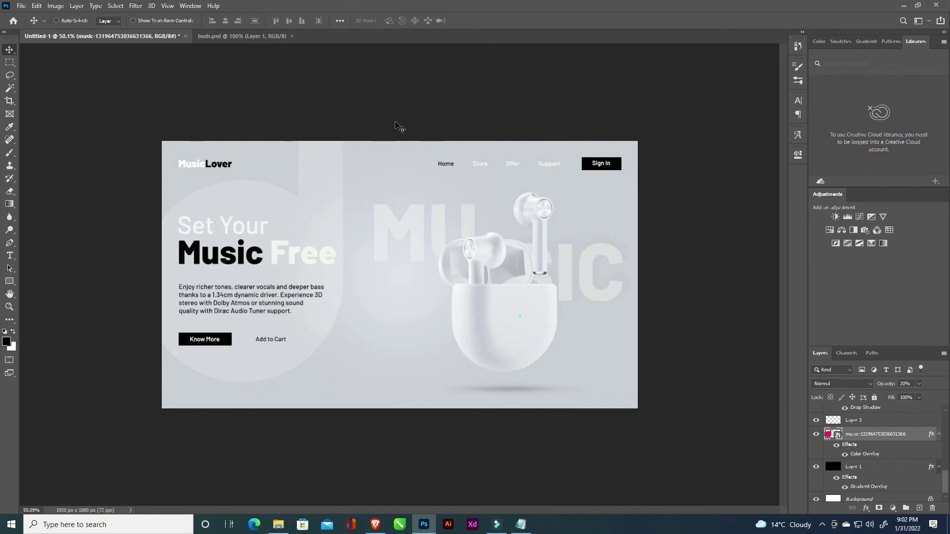
{"action": "key", "text": "ctrl+s"}
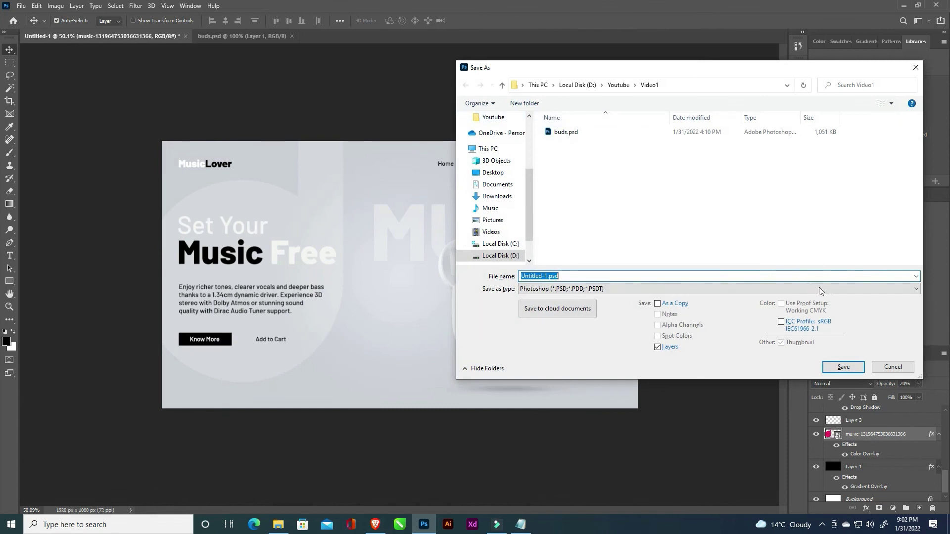
{"action": "left_click", "coordinate": [843, 366]}
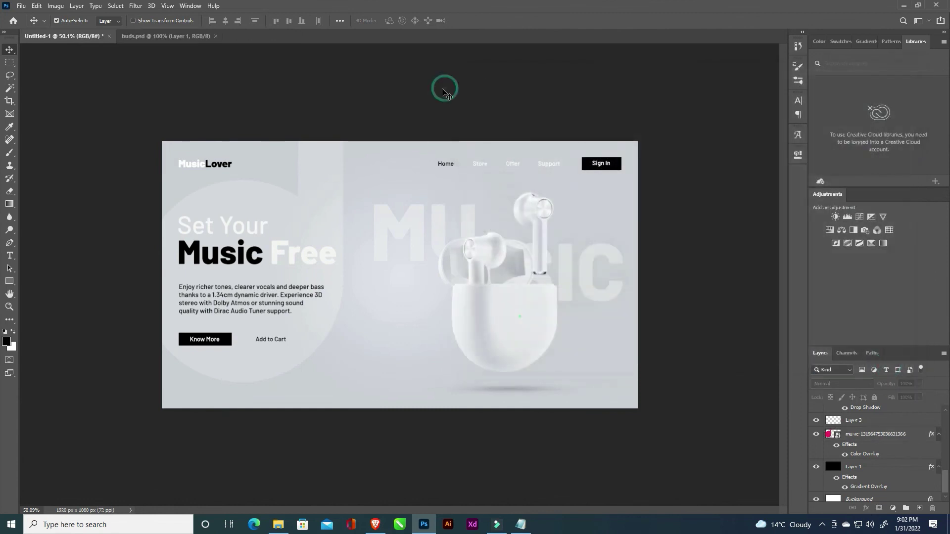